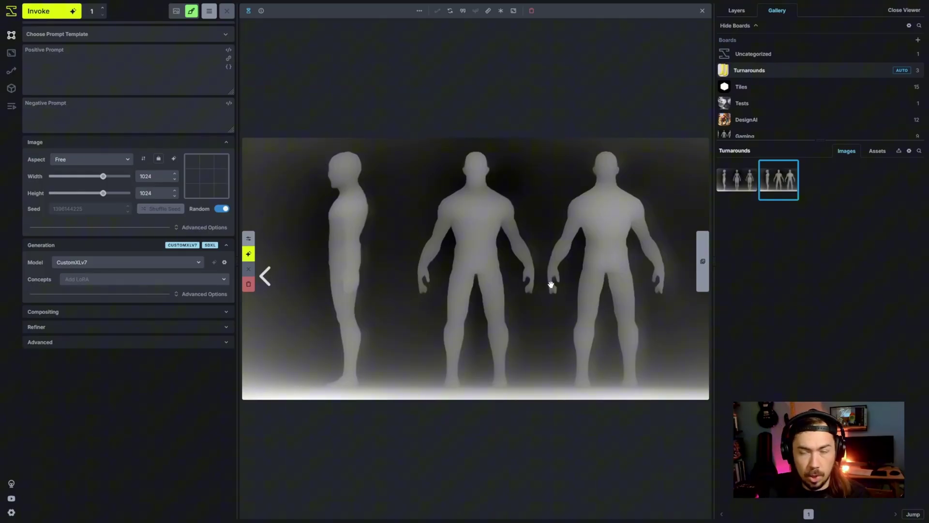
# - Add the three-view body depth map from the Turnarounds board to the canvas as a control layer
pyautogui.click(702, 11)
pyautogui.moveTo(777, 184); pyautogui.dragTo(594, 146)
# - Configure the control layer with Multi-Guidance Detection (Union Pro), an end percentage of 40% and a weight of 0.7
pyautogui.click(669, 225)
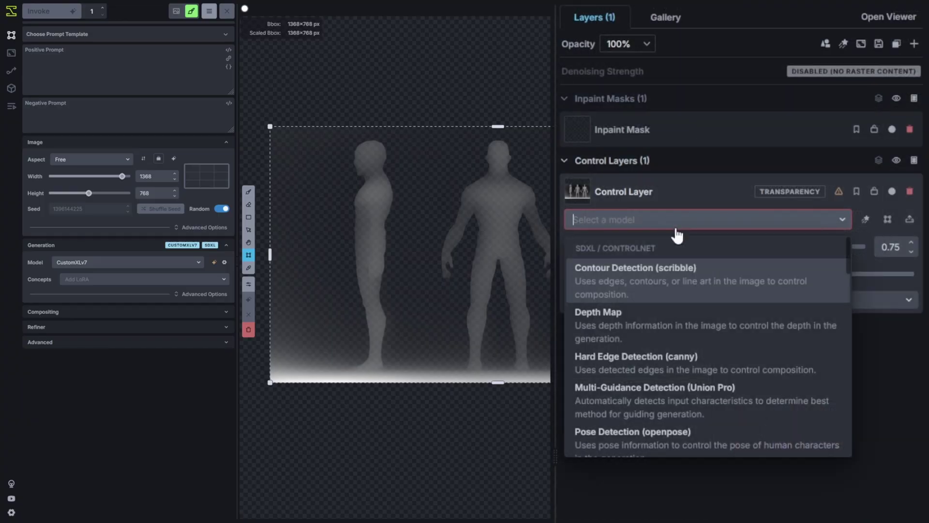
pyautogui.click(672, 408)
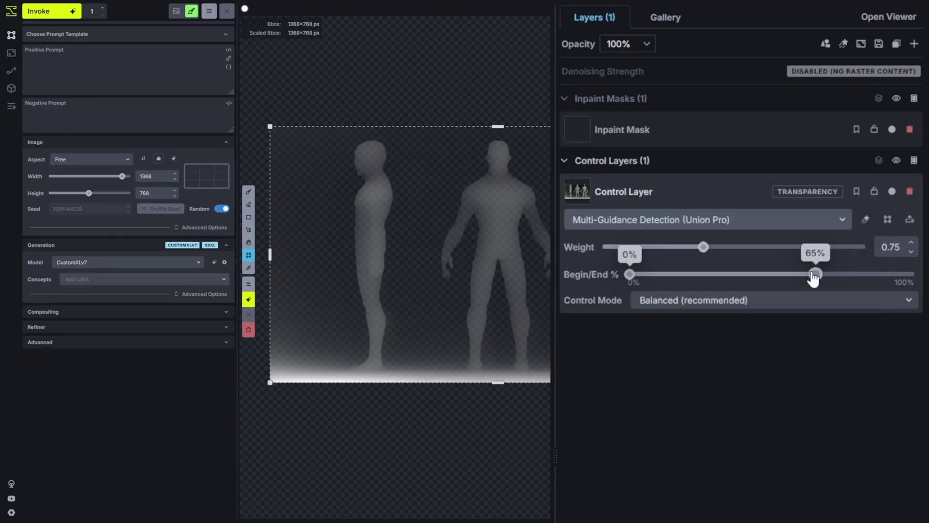
pyautogui.moveTo(807, 276); pyautogui.dragTo(755, 281)
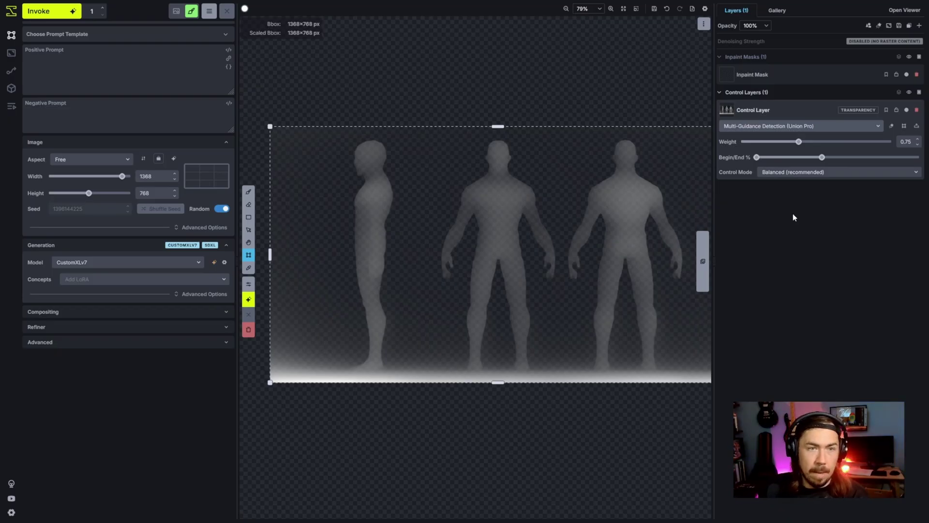
pyautogui.moveTo(798, 141)
pyautogui.mouseDown()
pyautogui.moveTo(775, 142)
pyautogui.moveTo(788, 142)
pyautogui.mouseUp()
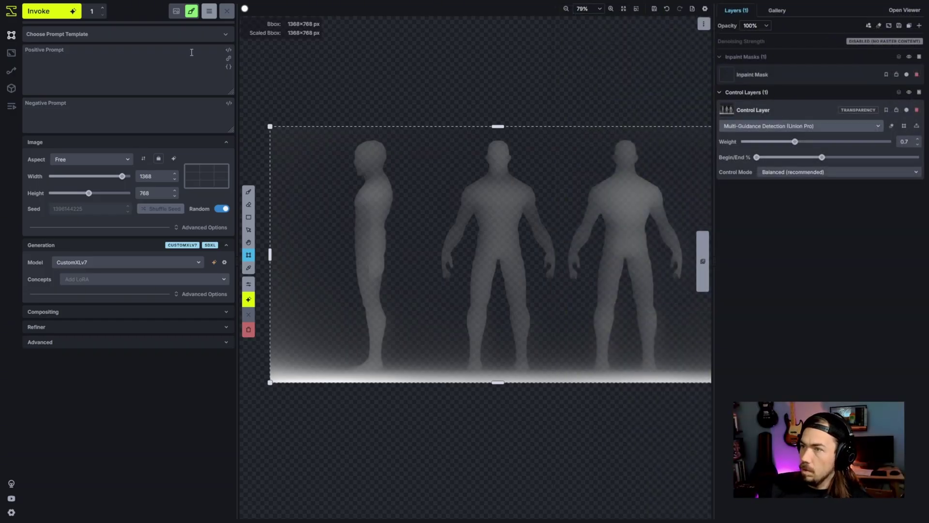
# - Generate "a man wearing a Hawaiian shirt, denim pants, boots." with the 3D Character template and accept the second result
pyautogui.click(177, 41)
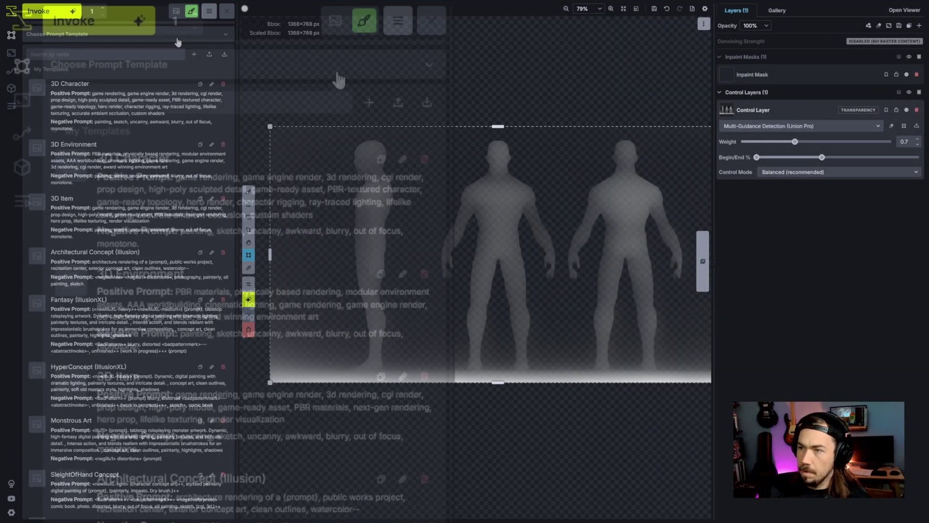
pyautogui.click(76, 85)
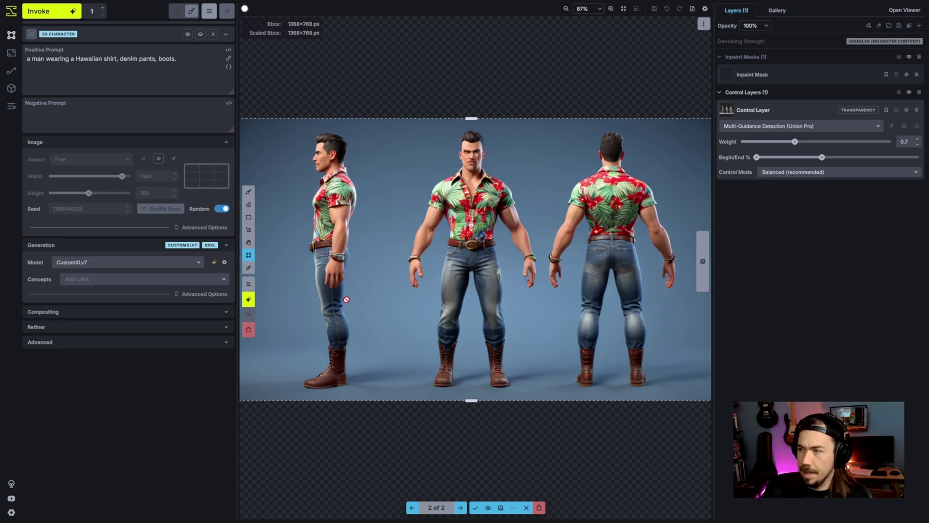
pyautogui.scroll(-3, 421, 306)
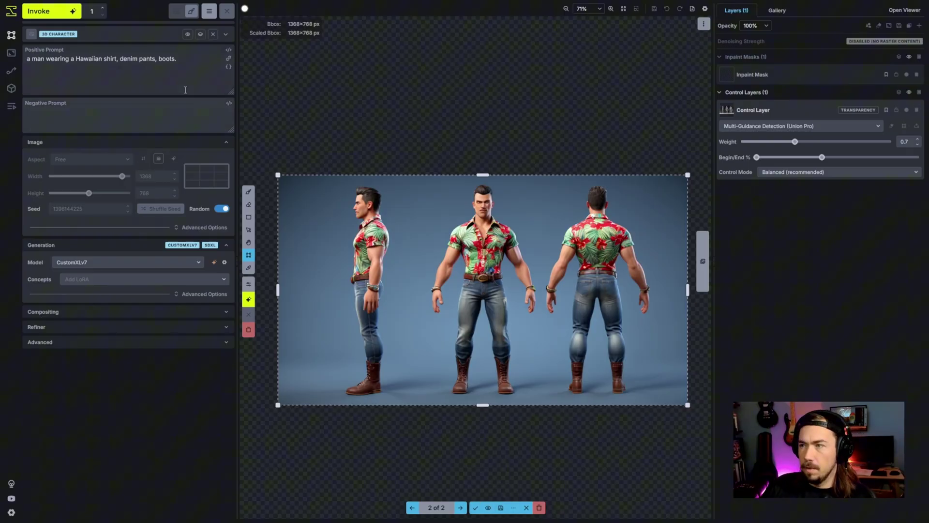
pyautogui.click(475, 509)
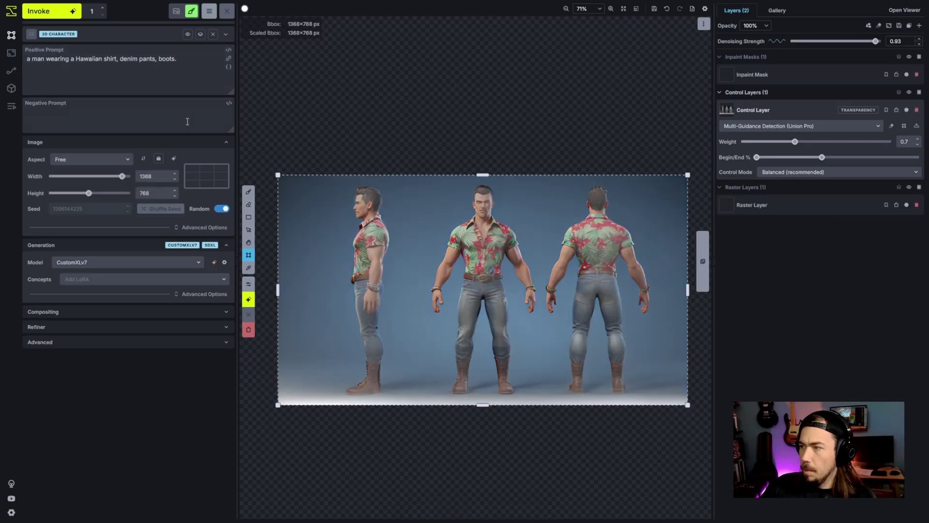
# - Add "long blonde hair, ponytail." at the start of the positive prompt
pyautogui.click(26, 59)
pyautogui.write('long blonde h')
pyautogui.write('air, ponyta')
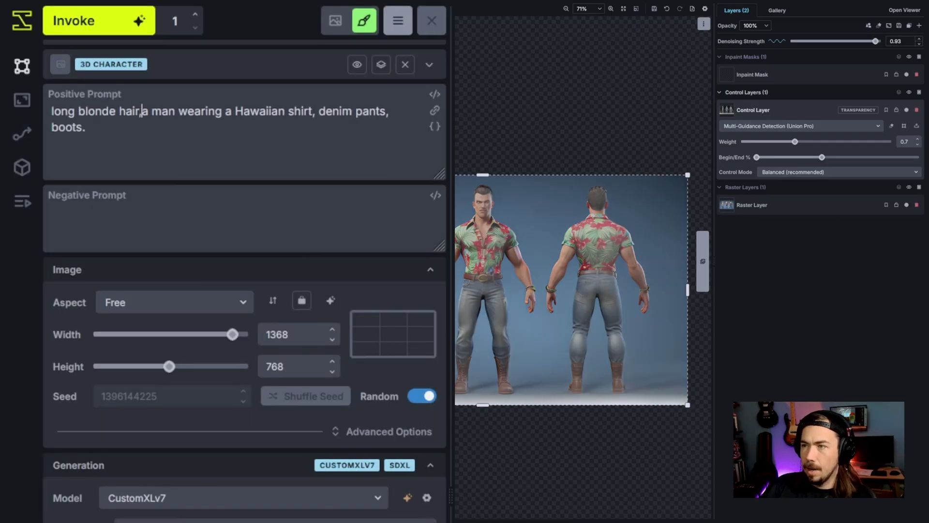
pyautogui.write('il.')
# - Paint the inpaint mask over the head and hair area of all three views, generate, and accept the result
pyautogui.click(793, 78)
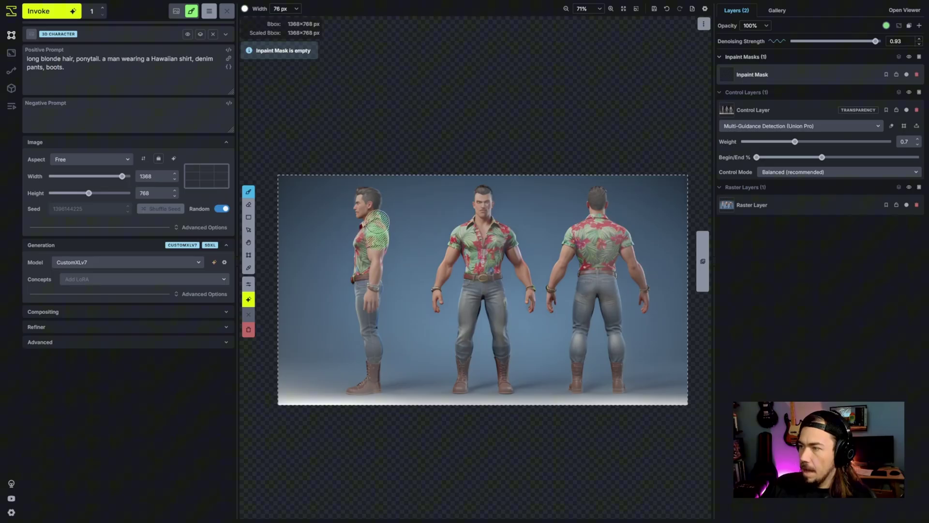
pyautogui.moveTo(380, 243); pyautogui.dragTo(394, 252)
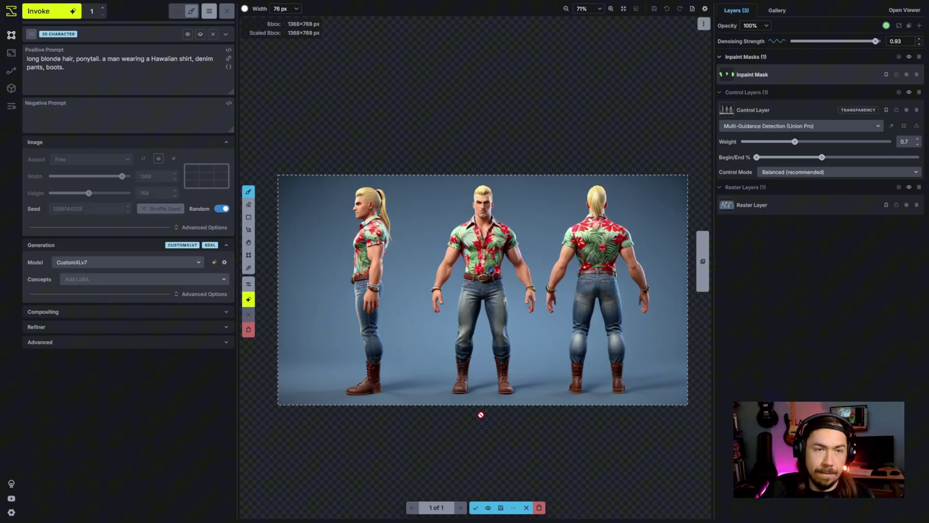
pyautogui.click(475, 507)
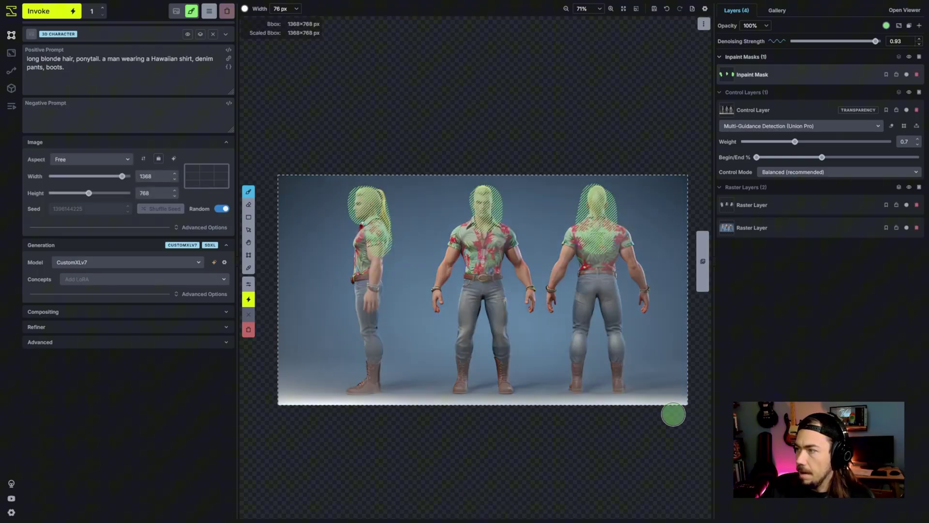
# - Shrink the bounding box to 256×256 around the side view's head and limit the inpaint mask to that head and ponytail
pyautogui.hotkey('shift', 'c')
pyautogui.press('c')
pyautogui.moveTo(686, 404)
pyautogui.mouseDown()
pyautogui.moveTo(533, 315)
pyautogui.moveTo(354, 251)
pyautogui.moveTo(379, 232)
pyautogui.moveTo(366, 194)
pyautogui.moveTo(382, 220)
pyautogui.mouseUp()
pyautogui.press('b')
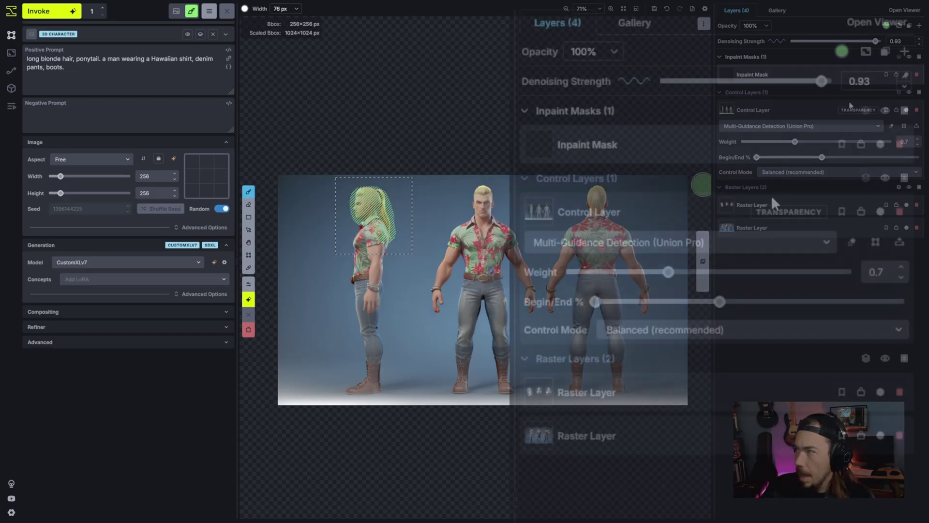
# - Set the denoising strength to 0.25 and regenerate the masked side-view head
pyautogui.moveTo(876, 41); pyautogui.dragTo(814, 41)
pyautogui.click(49, 10)
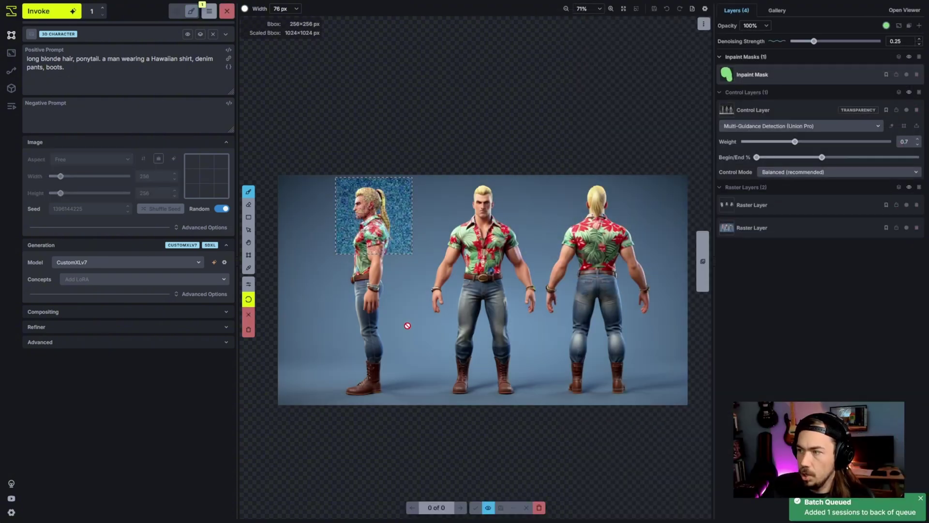
# - Examine the regenerated side-view head up close and compare it with the underlying original
pyautogui.scroll(3, 407, 325)
pyautogui.scroll(1, 407, 324)
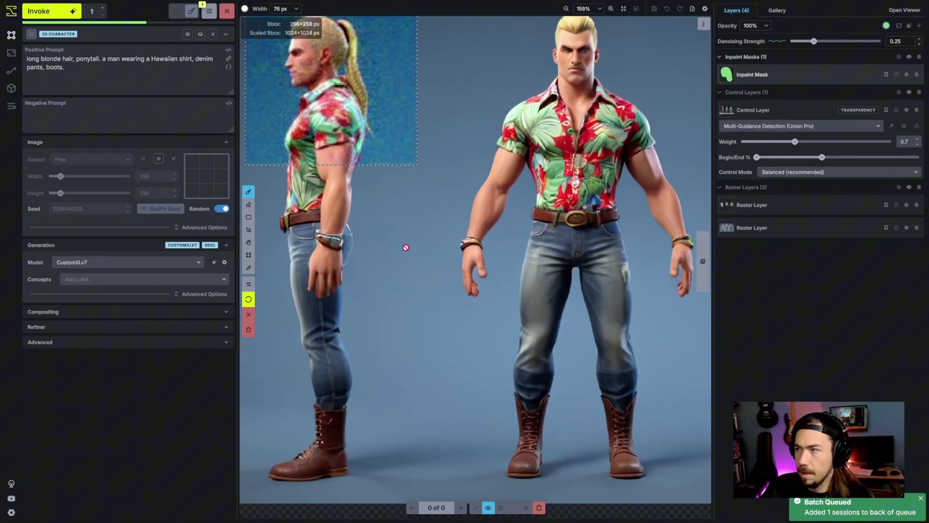
pyautogui.press('space')
pyautogui.moveTo(405, 218); pyautogui.dragTo(455, 295)
pyautogui.scroll(4, 455, 295)
pyautogui.moveTo(404, 199); pyautogui.dragTo(492, 317)
pyautogui.scroll(6, 492, 318)
pyautogui.scroll(-2, 466, 265)
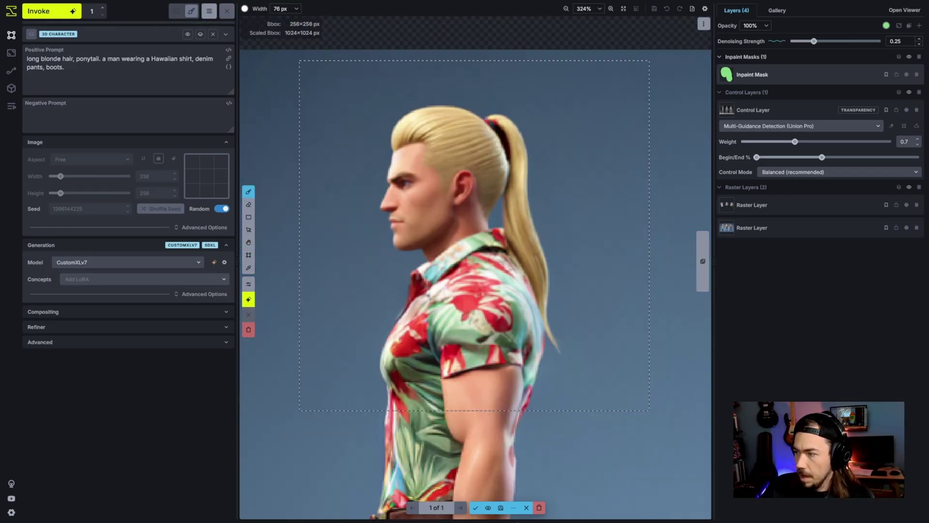
pyautogui.click(491, 512)
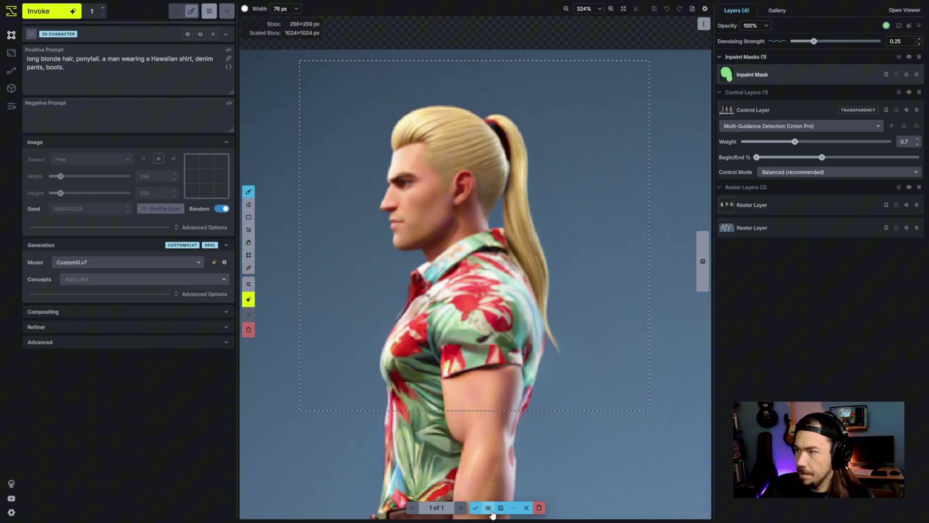
pyautogui.click(491, 511)
pyautogui.click(490, 511)
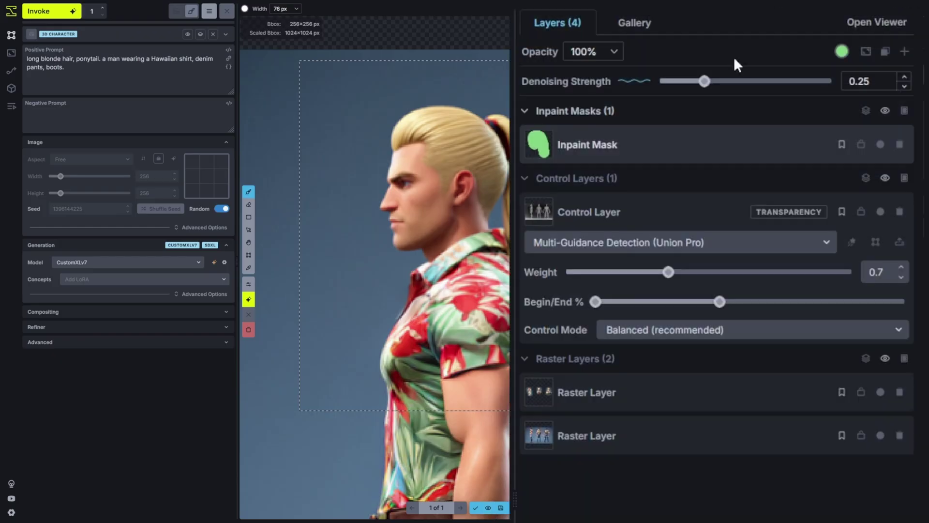
# - Set the denoising strength to 0.4 and regenerate the side-view head
pyautogui.click(826, 42)
pyautogui.click(53, 15)
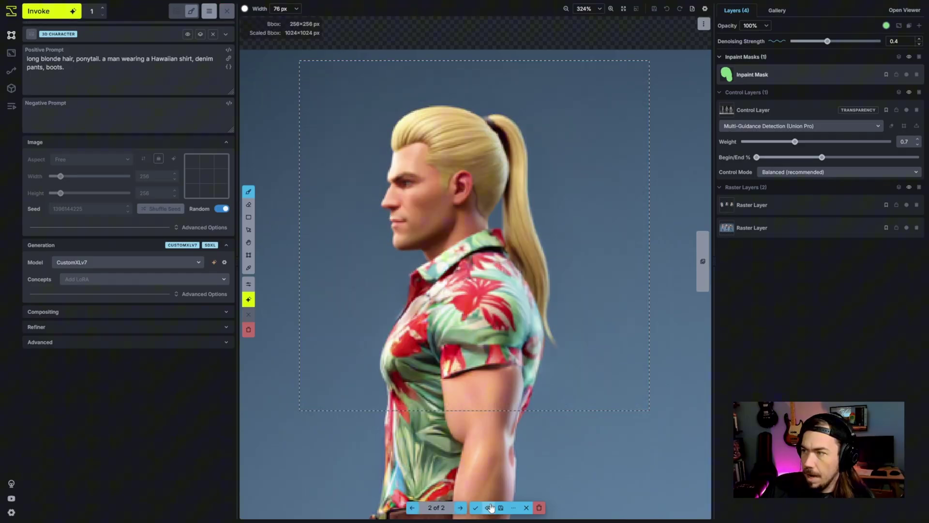
# - Compare the face and hair details of the second generated head with the original
pyautogui.scroll(-8, 530, 498)
pyautogui.press('space')
pyautogui.moveTo(511, 454); pyautogui.dragTo(462, 387)
pyautogui.scroll(10, 430, 345)
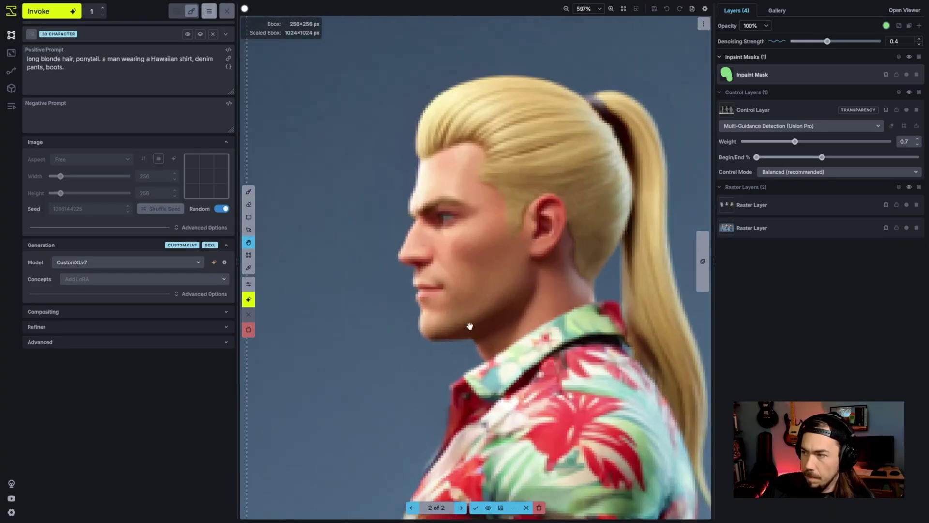
pyautogui.press('b')
pyautogui.click(488, 508)
pyautogui.click(489, 507)
pyautogui.click(489, 507)
pyautogui.click(489, 508)
pyautogui.click(489, 508)
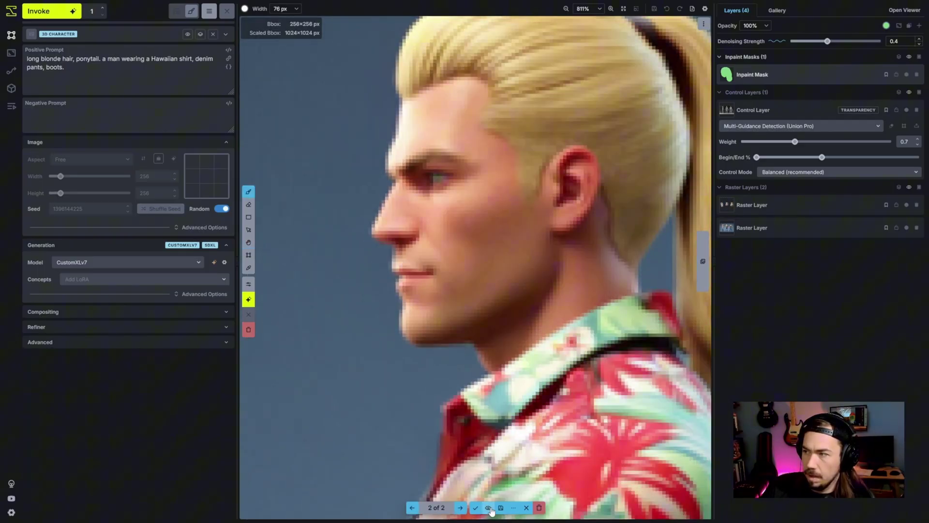
pyautogui.click(488, 507)
pyautogui.click(488, 507)
# - Accept the second generated version of the side-view head
pyautogui.scroll(-5, 487, 501)
pyautogui.press('h')
pyautogui.scroll(-2, 530, 426)
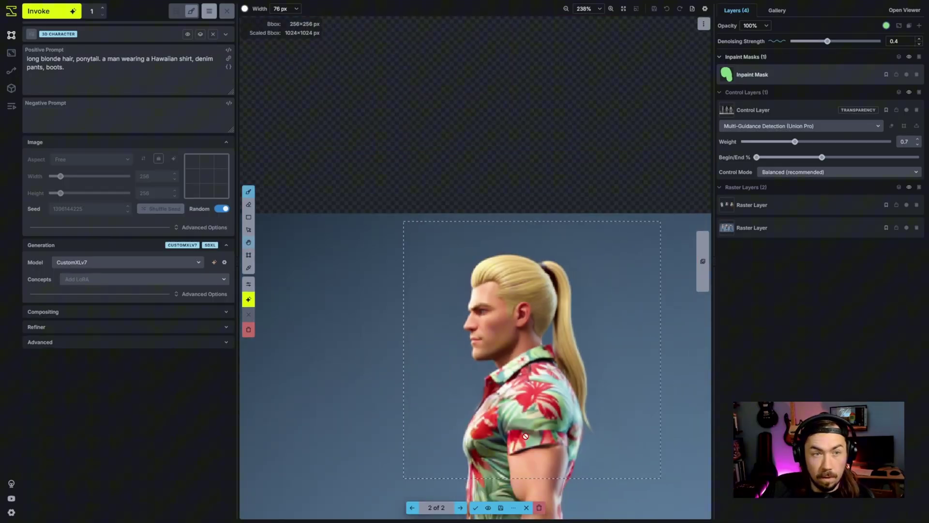
pyautogui.scroll(-3, 526, 437)
pyautogui.press('space')
pyautogui.moveTo(585, 413); pyautogui.dragTo(410, 354)
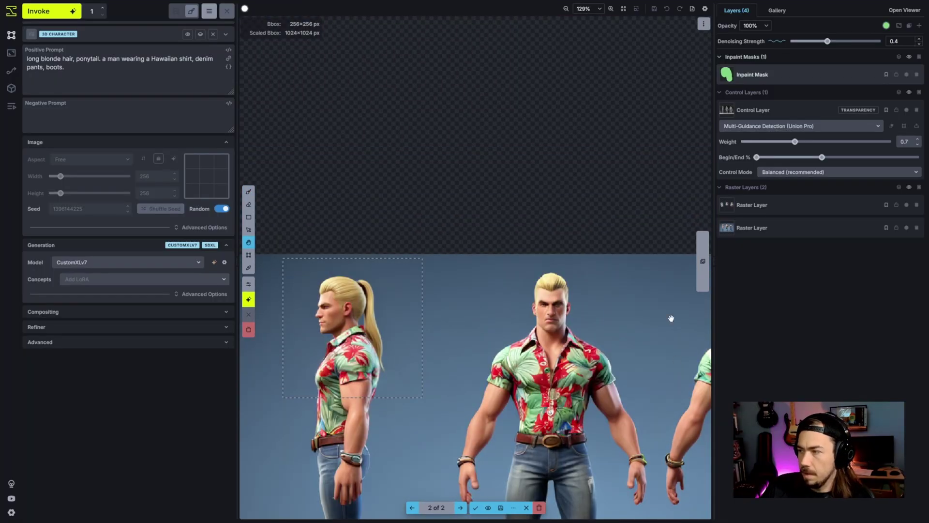
pyautogui.press('b')
pyautogui.click(475, 507)
# - Move the bounding box to the front view's head, replace the inpaint mask there, and start a generation
pyautogui.press('c')
pyautogui.moveTo(354, 339)
pyautogui.mouseDown()
pyautogui.moveTo(562, 339)
pyautogui.moveTo(544, 342)
pyautogui.moveTo(554, 329)
pyautogui.moveTo(551, 293)
pyautogui.mouseUp()
pyautogui.hotkey('shift', 'c')
pyautogui.press('b')
pyautogui.hotkey('ctrl', 'Return')
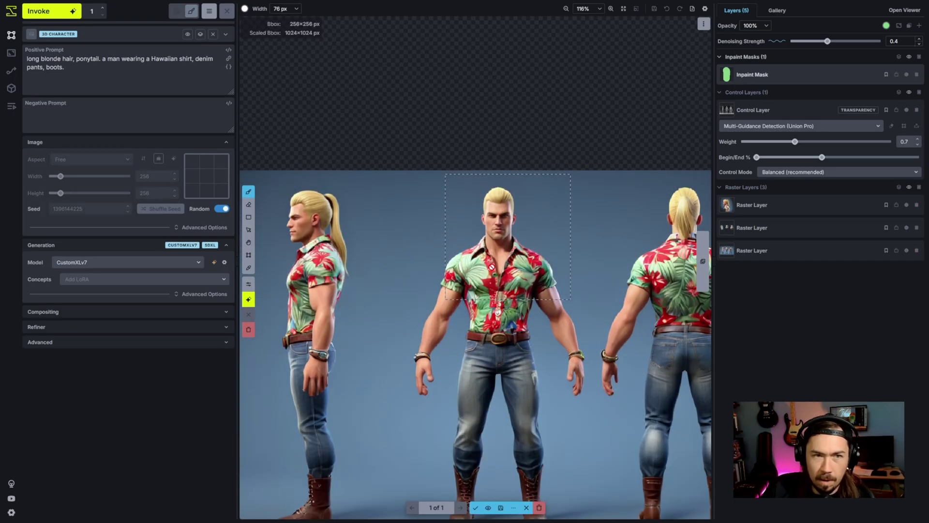
# - Discard the front-view generation and undo the latest edits back to the masked side-view head
pyautogui.scroll(-3, 491, 266)
pyautogui.click(539, 507)
pyautogui.hotkey('ctrl', 'z')
pyautogui.hotkey('ctrl', 'z')
pyautogui.hotkey('ctrl', 'z')
pyautogui.hotkey('ctrl', 'z')
# - Pull the bounding box content around the side-view head into the control layer
pyautogui.scroll(5, 388, 343)
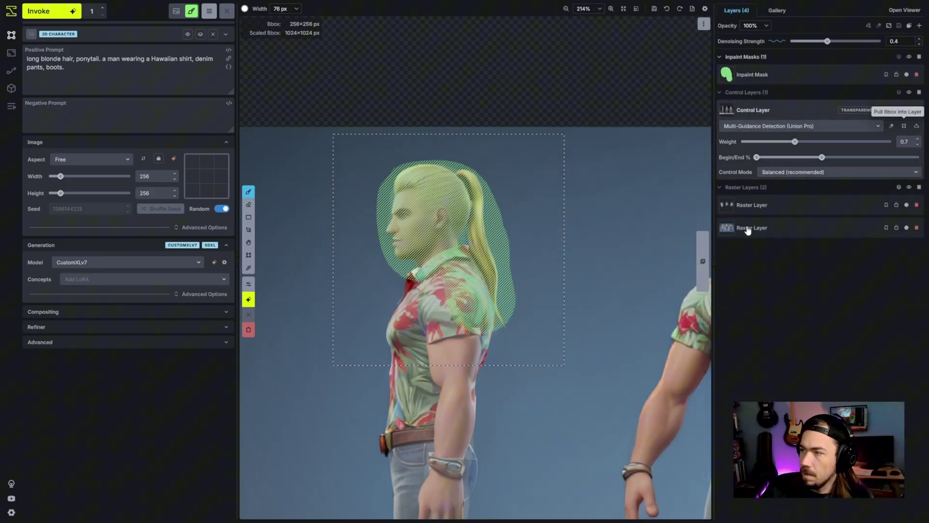
pyautogui.click(878, 239)
pyautogui.scroll(-3, 396, 257)
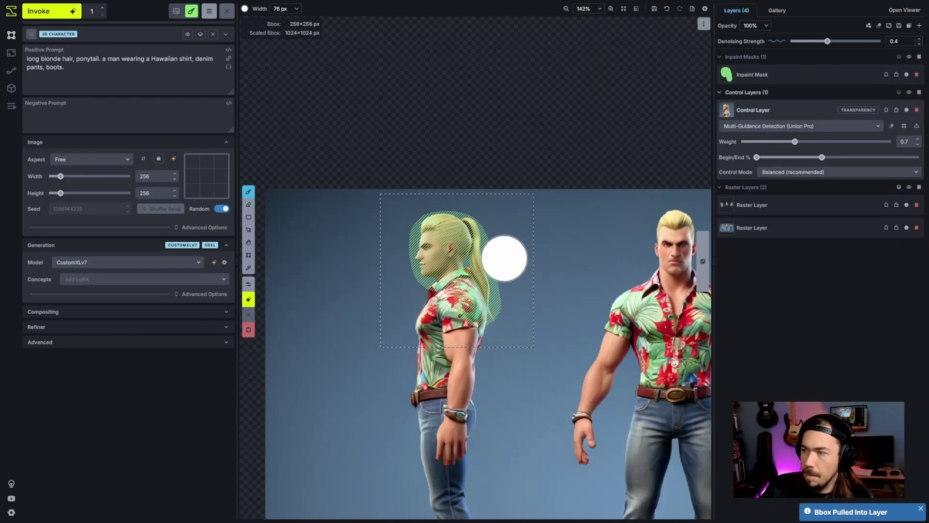
# - Set the control layer's end percentage to about 55% and its weight to 0.45
pyautogui.moveTo(843, 161)
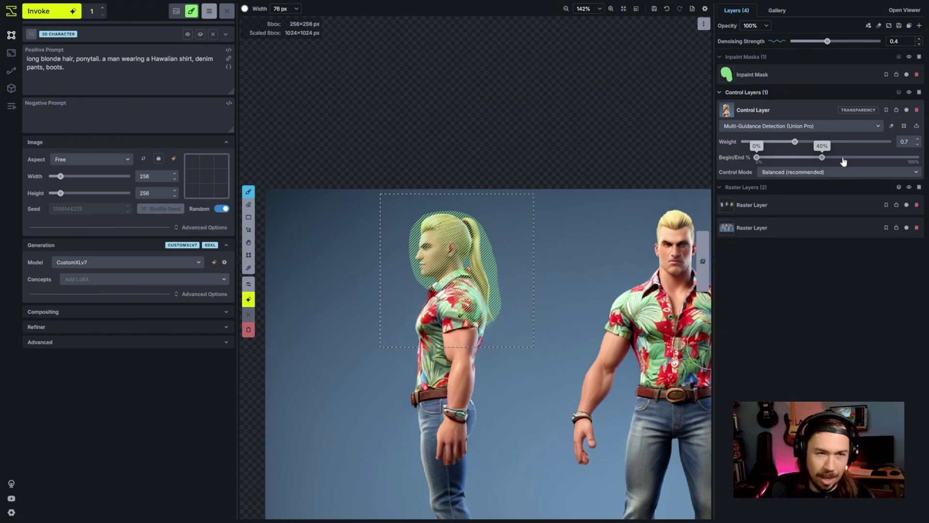
pyautogui.moveTo(825, 158); pyautogui.dragTo(862, 158)
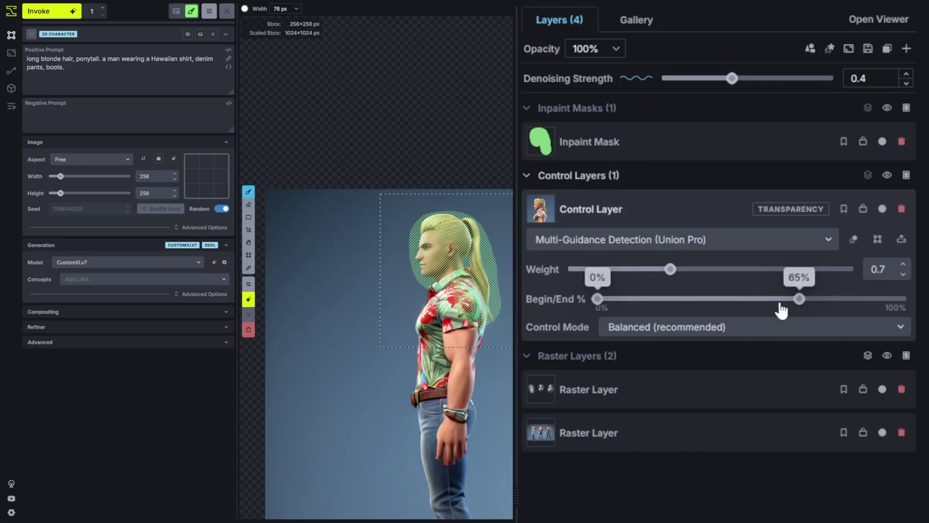
pyautogui.moveTo(799, 298); pyautogui.dragTo(768, 298)
pyautogui.moveTo(670, 269); pyautogui.dragTo(628, 271)
pyautogui.moveTo(629, 270); pyautogui.dragTo(634, 271)
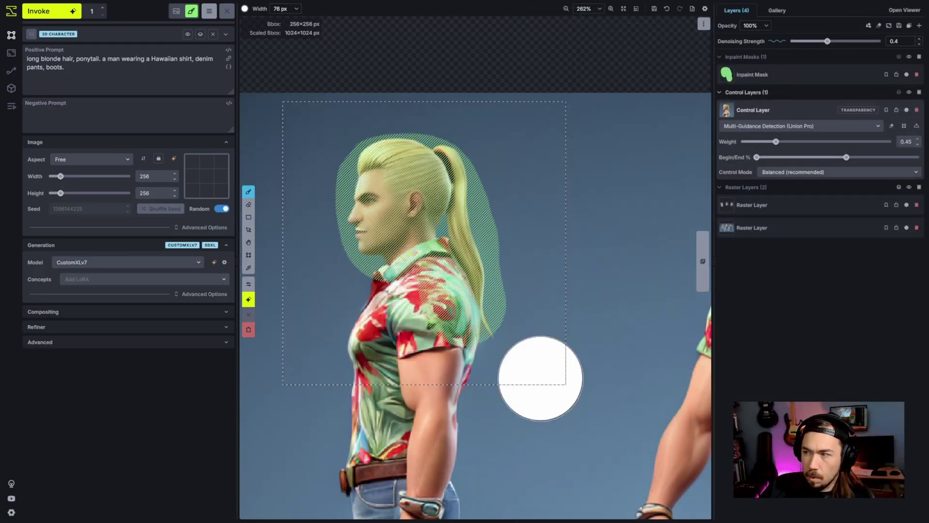
# - Regenerate the masked head at denoising strength 0.6, and queue another version with the control weight at 0.7
pyautogui.moveTo(827, 41); pyautogui.dragTo(845, 41)
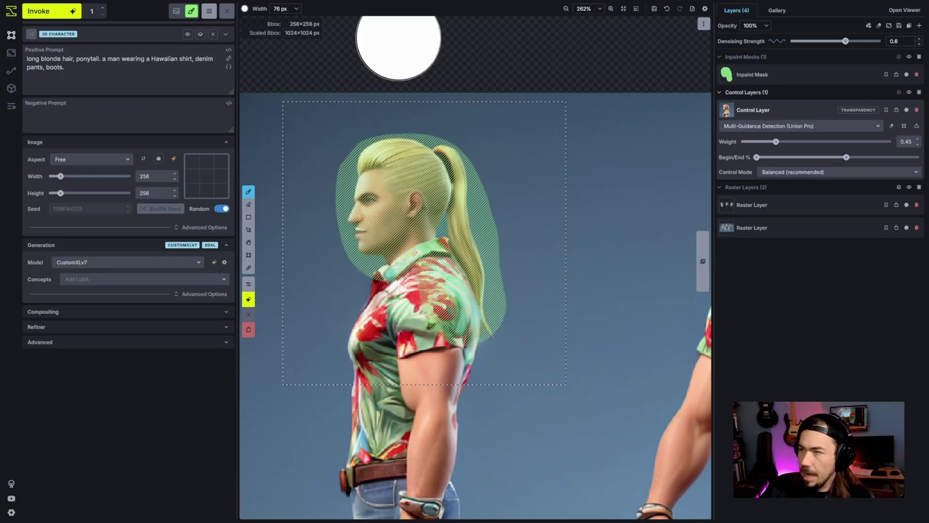
pyautogui.click(46, 11)
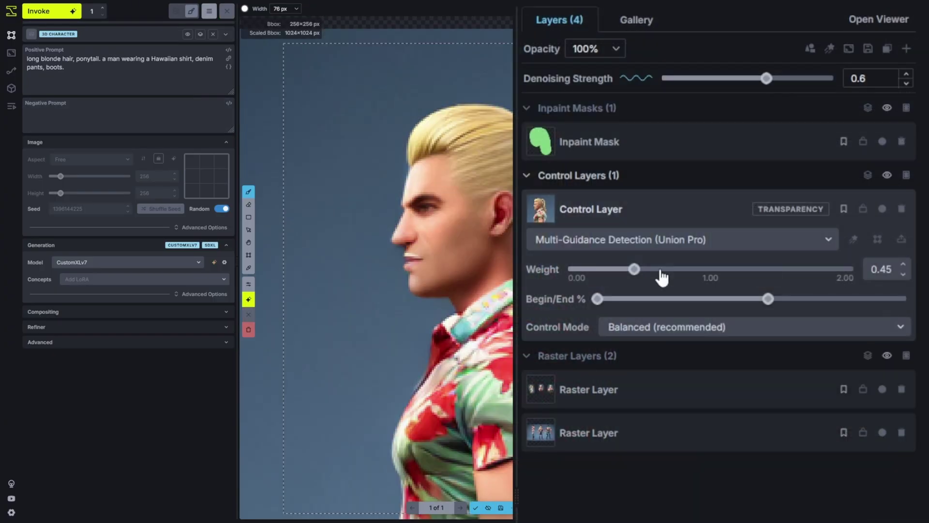
pyautogui.moveTo(789, 144); pyautogui.dragTo(794, 141)
pyautogui.click(51, 11)
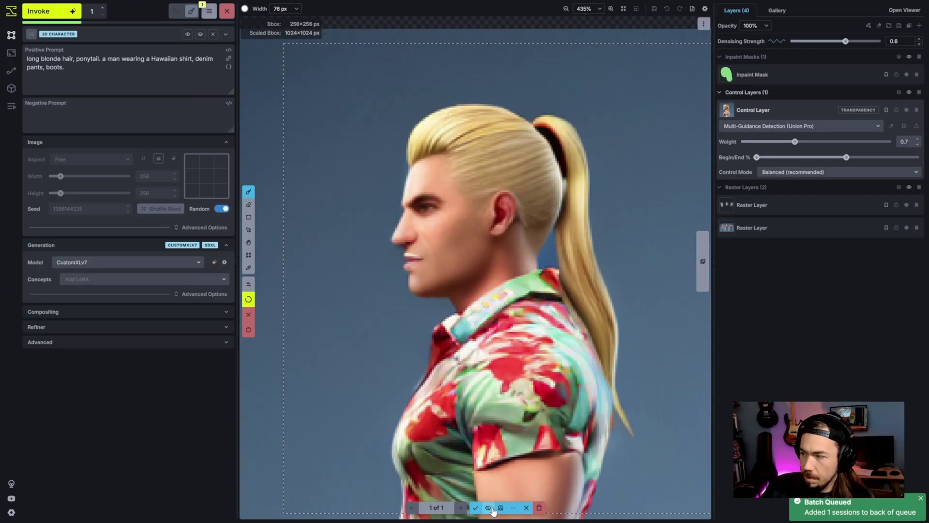
# - Compare the newly generated side-view heads with the original by toggling the preview
pyautogui.click(491, 508)
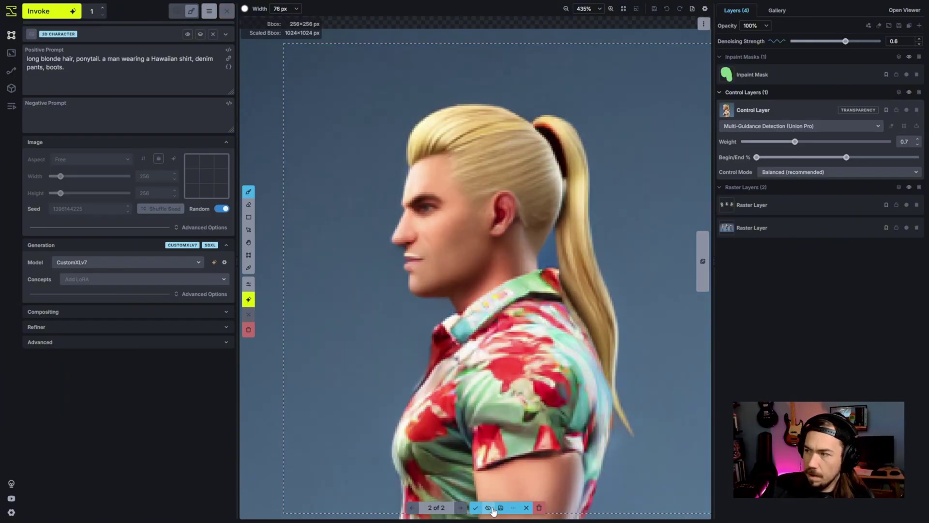
pyautogui.click(491, 508)
pyautogui.click(492, 509)
pyautogui.click(492, 508)
pyautogui.click(489, 508)
pyautogui.click(488, 507)
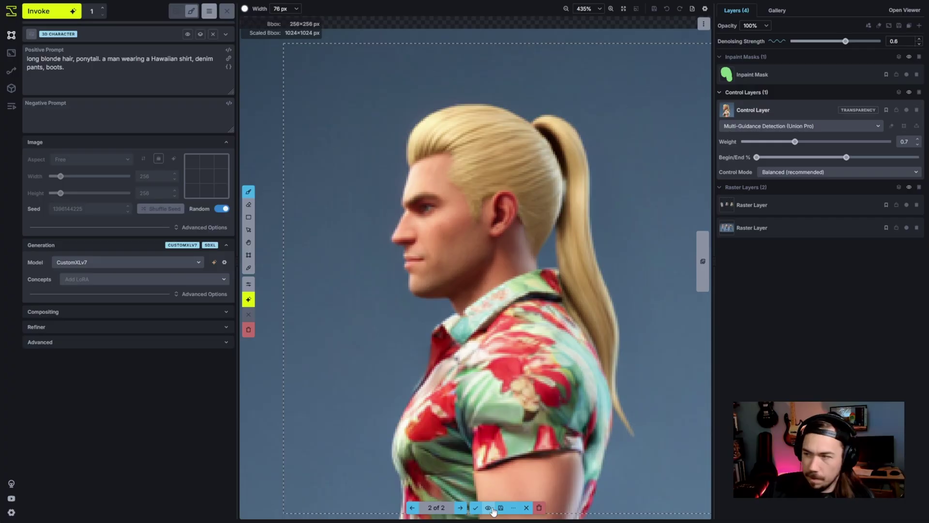
pyautogui.scroll(-2, 503, 398)
pyautogui.scroll(1, 487, 467)
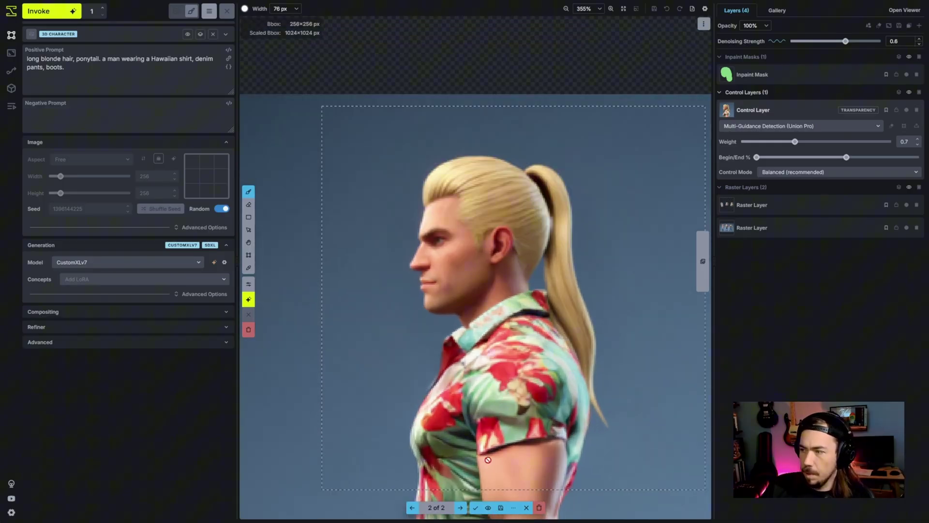
# - Toggle the second candidate's preview on and off to check the ponytail against the underlying side view
pyautogui.click(489, 508)
pyautogui.click(489, 508)
pyautogui.click(489, 507)
pyautogui.click(489, 508)
pyautogui.click(489, 508)
pyautogui.click(489, 508)
pyautogui.click(489, 508)
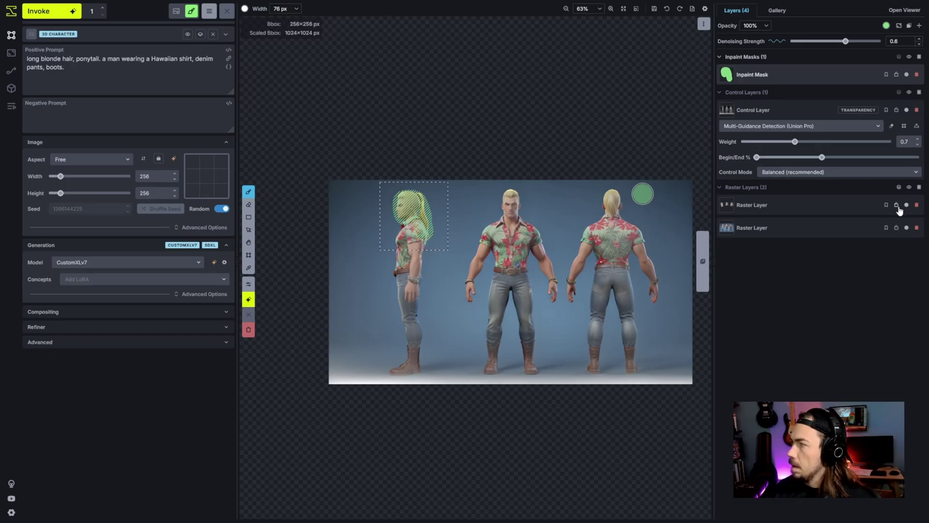
# - Empty the inpaint mask and fit the bounding box to the full 1368×768 turnaround
pyautogui.click(919, 74)
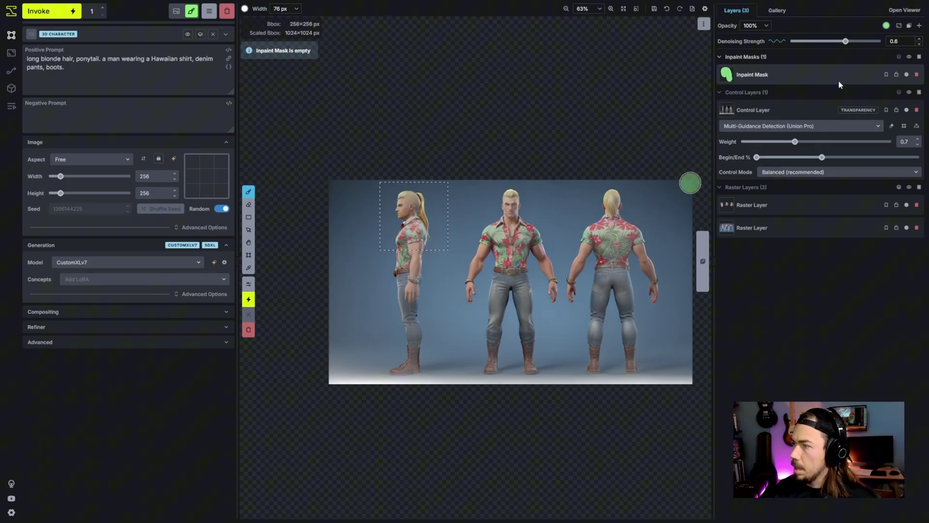
pyautogui.press('c')
pyautogui.moveTo(423, 240); pyautogui.dragTo(365, 242)
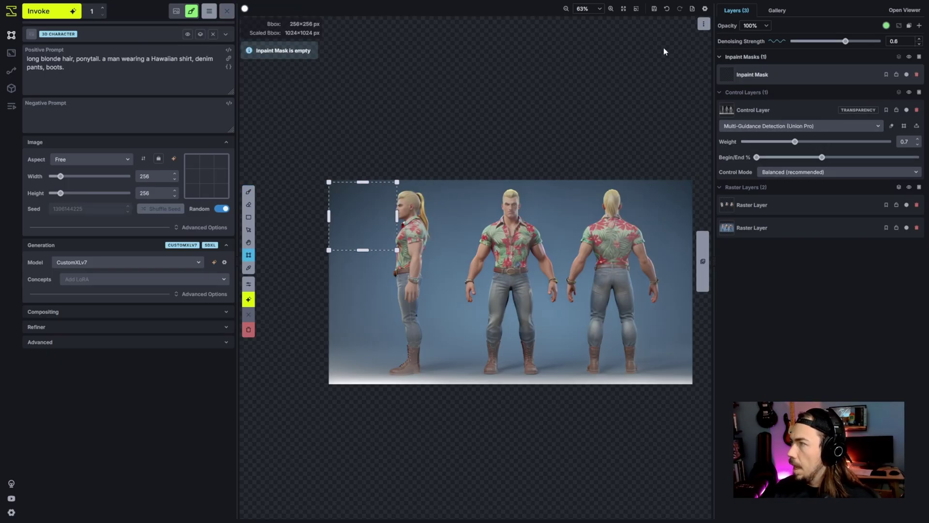
pyautogui.click(636, 16)
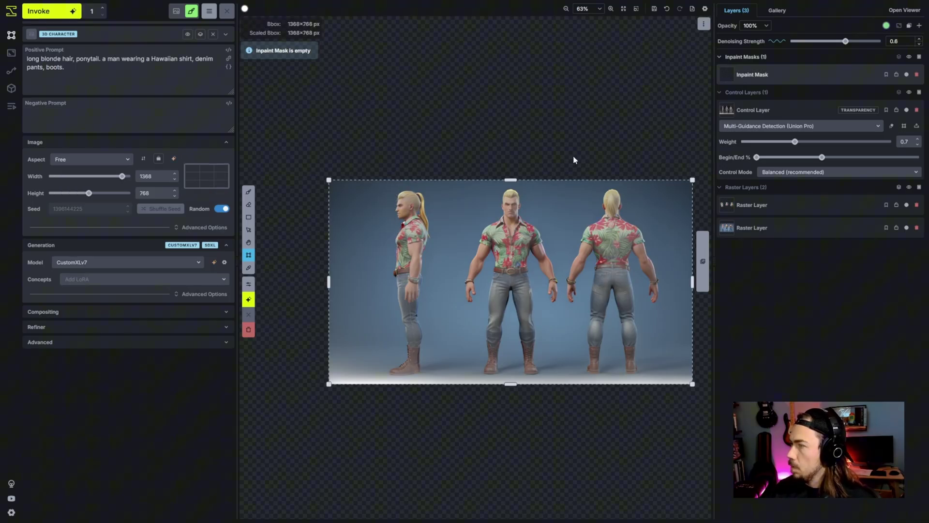
# - Delete both raster layers, keeping the depth map control layer
pyautogui.press('v')
pyautogui.moveTo(576, 160); pyautogui.dragTo(552, 154)
pyautogui.scroll(1, 553, 153)
pyautogui.press('c')
pyautogui.click(917, 228)
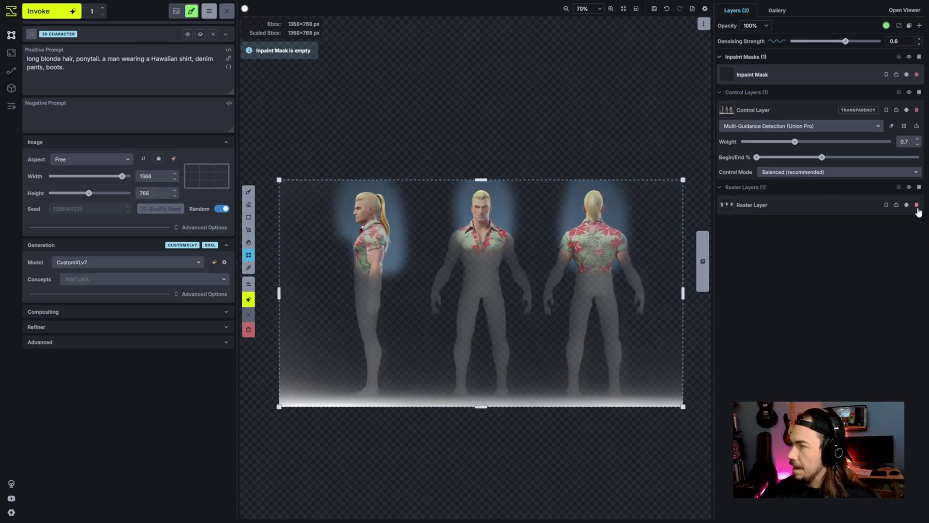
pyautogui.click(917, 205)
# - Add the yellow boots image from the Turnarounds assets as a regional reference image and set its weight to 0.6
pyautogui.press('g')
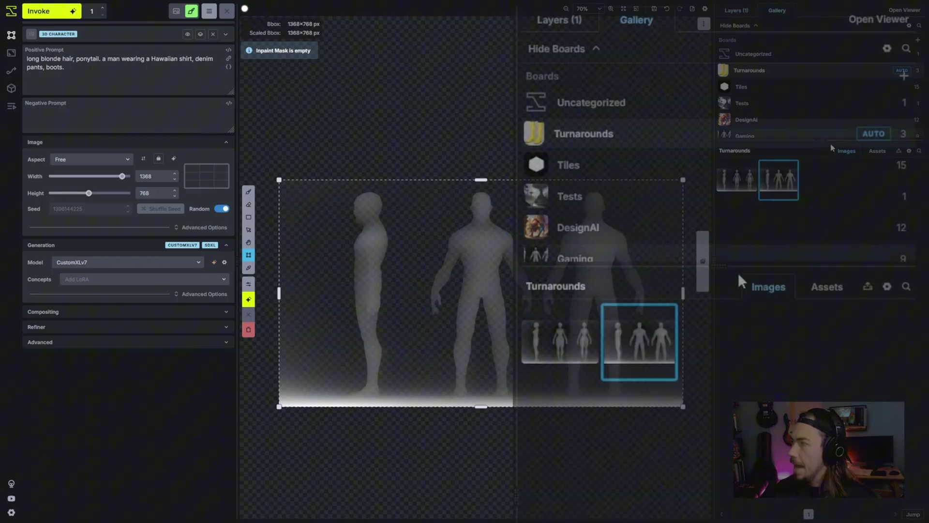
pyautogui.click(827, 289)
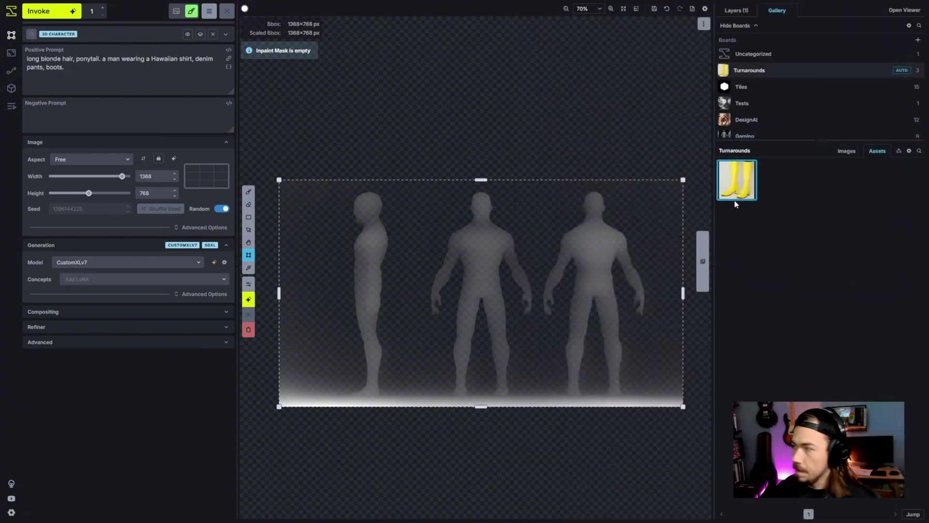
pyautogui.moveTo(735, 203); pyautogui.dragTo(348, 436)
pyautogui.click(584, 29)
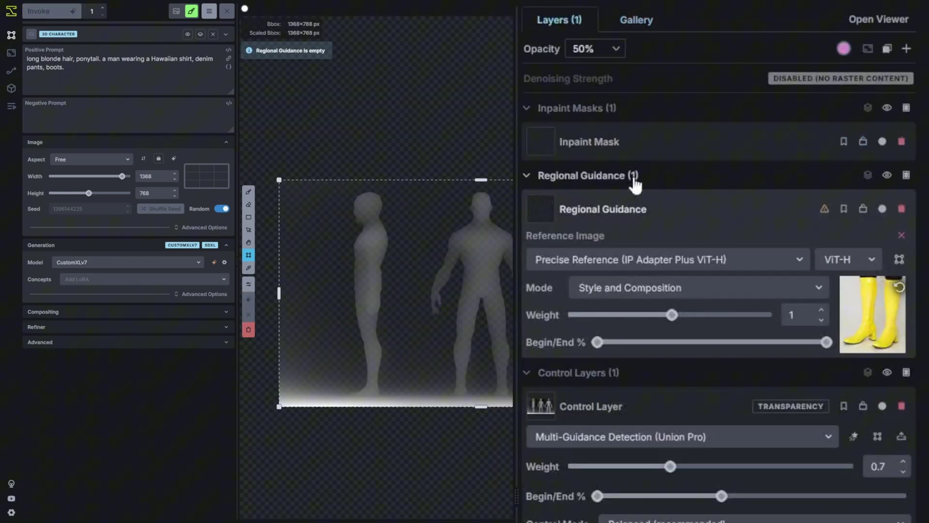
pyautogui.moveTo(669, 315); pyautogui.dragTo(630, 315)
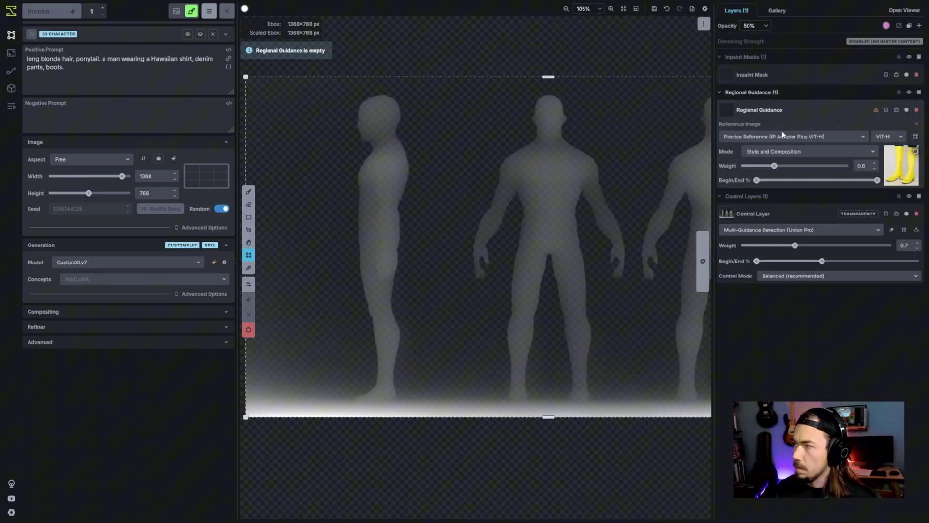
# - Paint the regional guidance mask over the side-view figure's foot and lower leg
pyautogui.press('b')
pyautogui.scroll(-10, 380, 399)
pyautogui.moveTo(361, 398)
pyautogui.mouseDown()
pyautogui.moveTo(389, 386)
pyautogui.moveTo(390, 334)
pyautogui.mouseUp()
pyautogui.press(']')
pyautogui.press(']')
pyautogui.press(']')
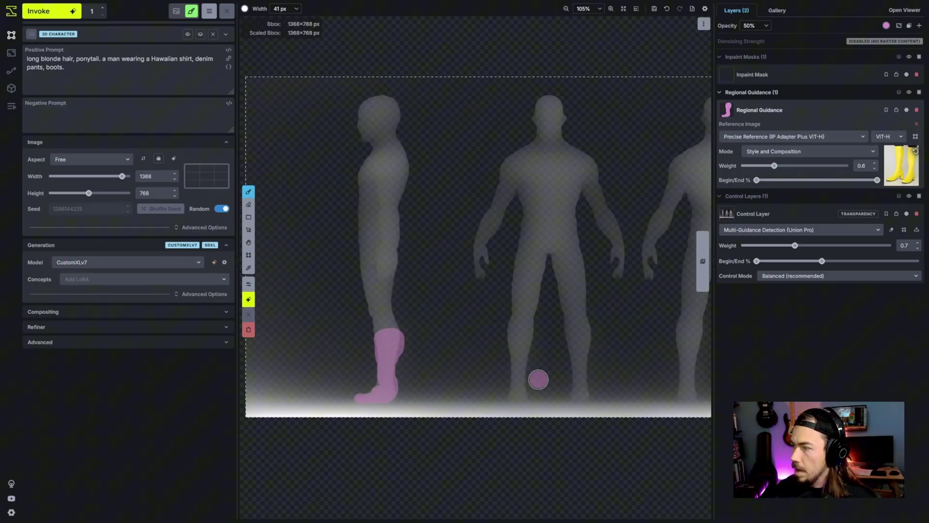
# - Extend the regional guidance mask over both lower legs and feet of the front-view and back-view figures
pyautogui.moveTo(535, 384)
pyautogui.mouseDown()
pyautogui.moveTo(518, 393)
pyautogui.moveTo(522, 322)
pyautogui.mouseUp()
pyautogui.press(']')
pyautogui.moveTo(576, 324); pyautogui.dragTo(581, 395)
pyautogui.scroll(3, 581, 354)
pyautogui.moveTo(605, 339); pyautogui.dragTo(380, 334)
pyautogui.moveTo(508, 317); pyautogui.dragTo(507, 401)
pyautogui.moveTo(583, 321); pyautogui.dragTo(586, 399)
pyautogui.scroll(-7, 581, 356)
# - Generate the turnaround on the canvas with the boots guidance, inspect it and discard the result
pyautogui.click(58, 13)
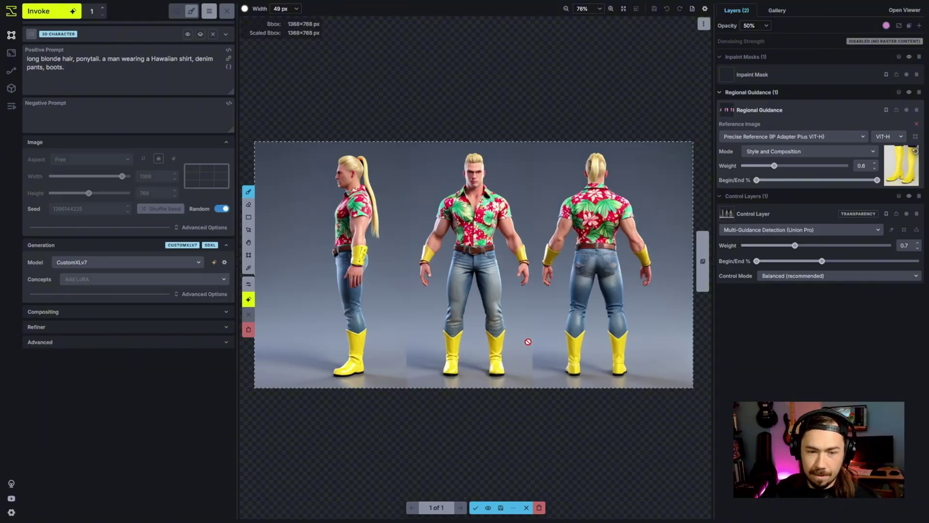
pyautogui.scroll(-1, 528, 342)
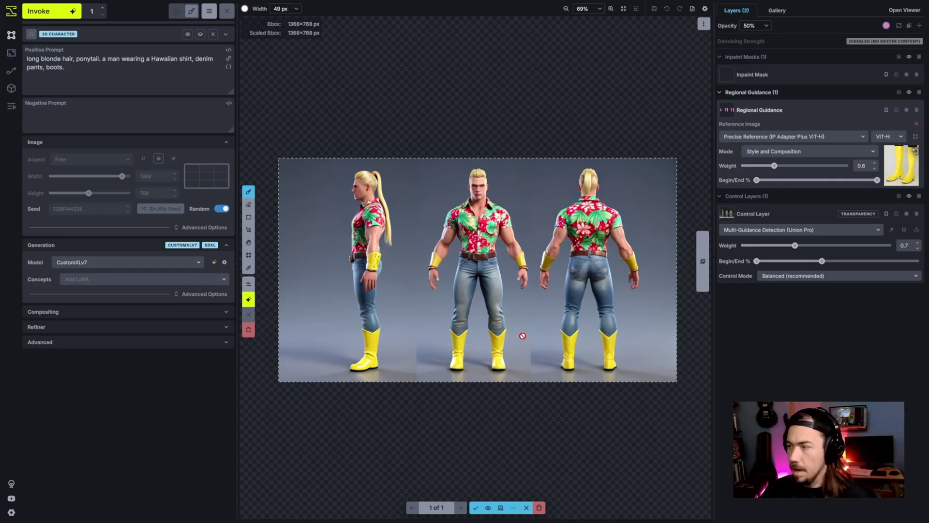
pyautogui.scroll(2, 422, 379)
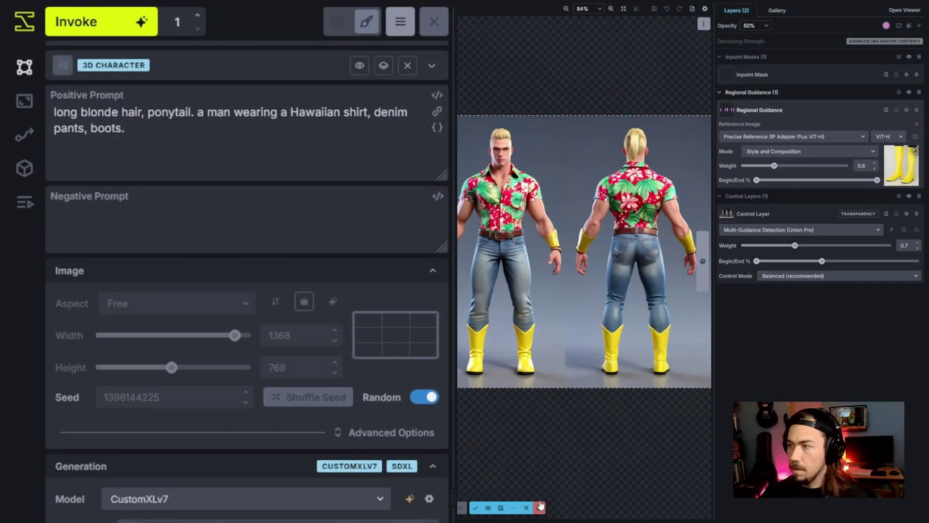
pyautogui.click(541, 506)
# - Generate the turnaround with output sent to the gallery, and view it in the image viewer
pyautogui.click(338, 23)
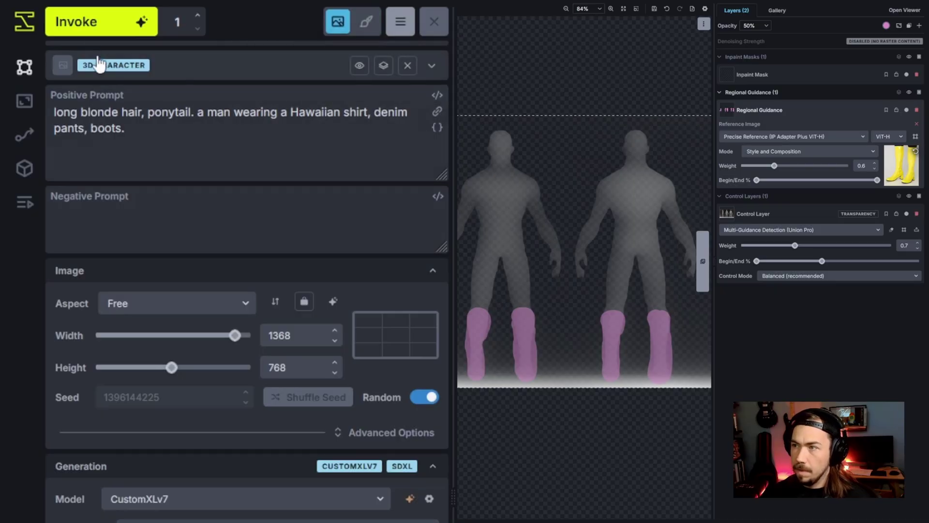
pyautogui.click(89, 24)
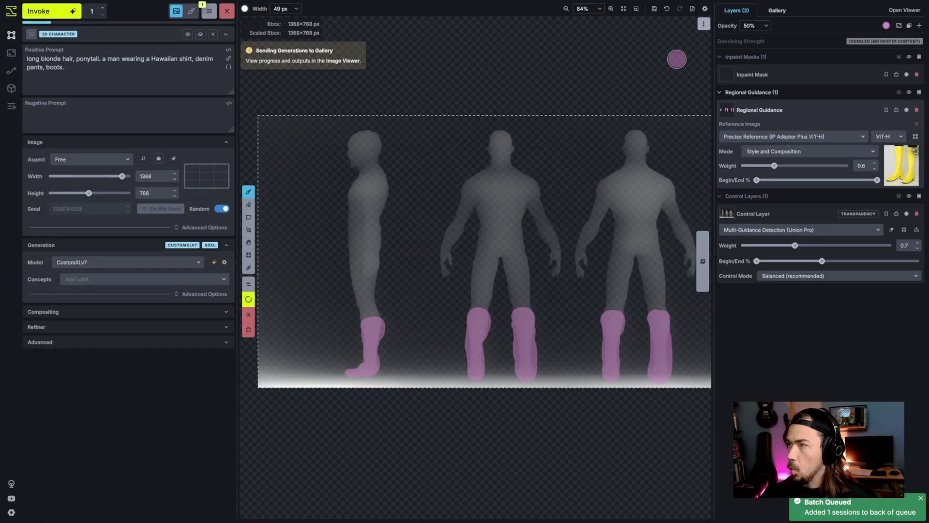
pyautogui.click(904, 10)
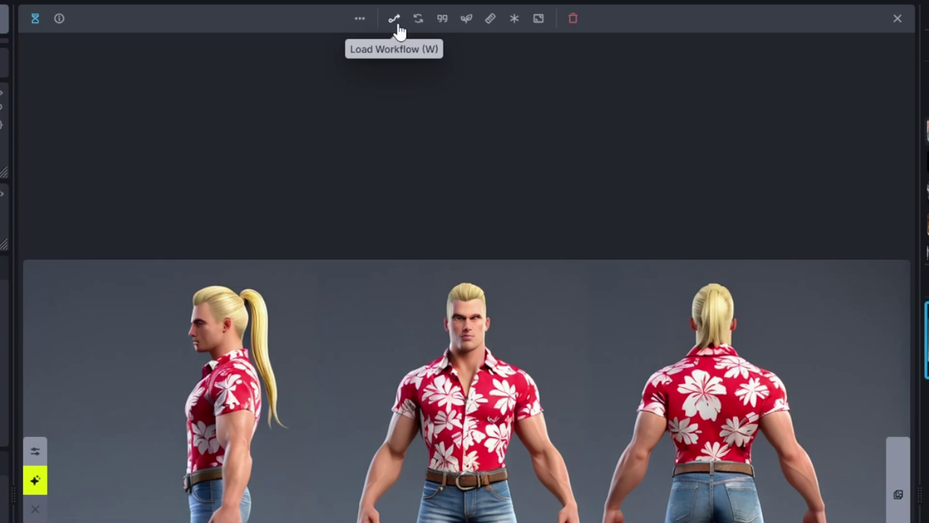
# - Load the workflow from the generated turnaround image and open it for editing
pyautogui.click(397, 22)
pyautogui.click(629, 303)
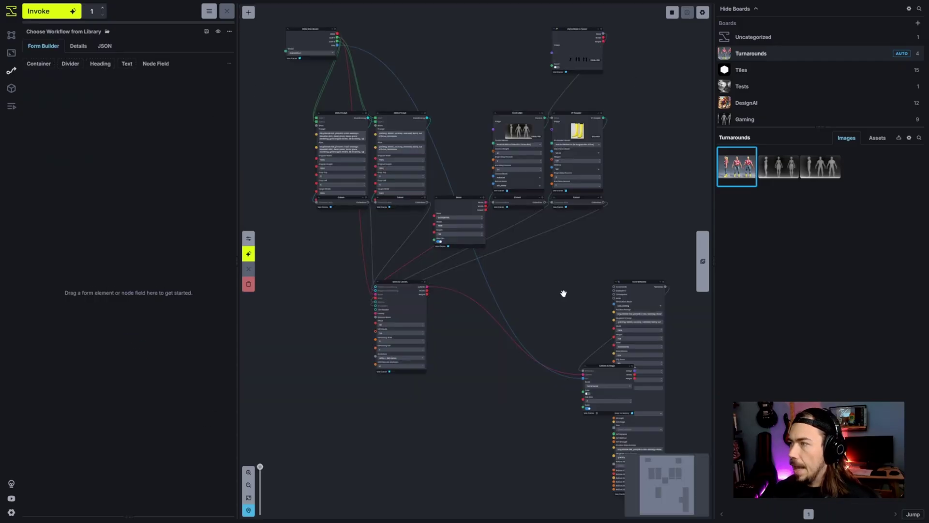
pyautogui.moveTo(564, 294)
pyautogui.mouseDown()
pyautogui.moveTo(550, 332)
pyautogui.moveTo(566, 291)
pyautogui.mouseUp()
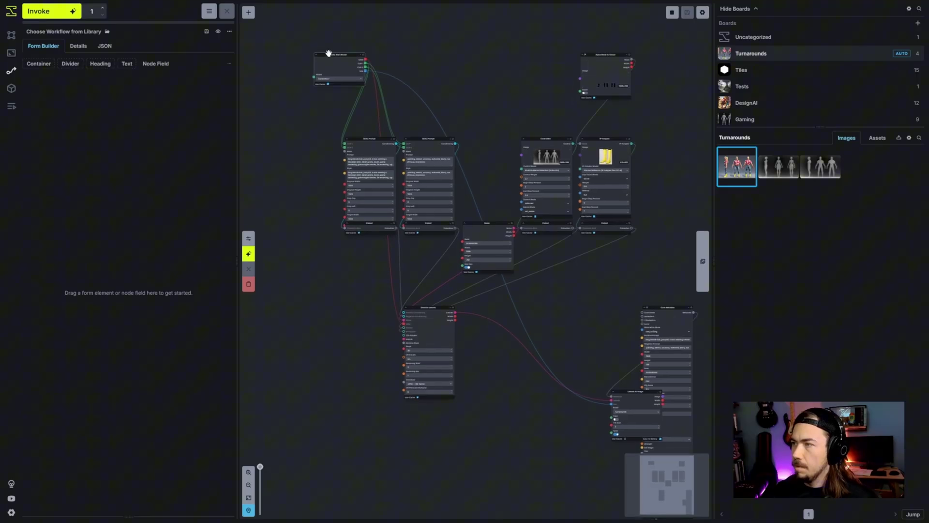
# - Rearrange the node graph, placing the SDXL Main Model node beside the prompts and Alpha Mask to Tensor above the IP-Adapter
pyautogui.moveTo(329, 54); pyautogui.dragTo(297, 147)
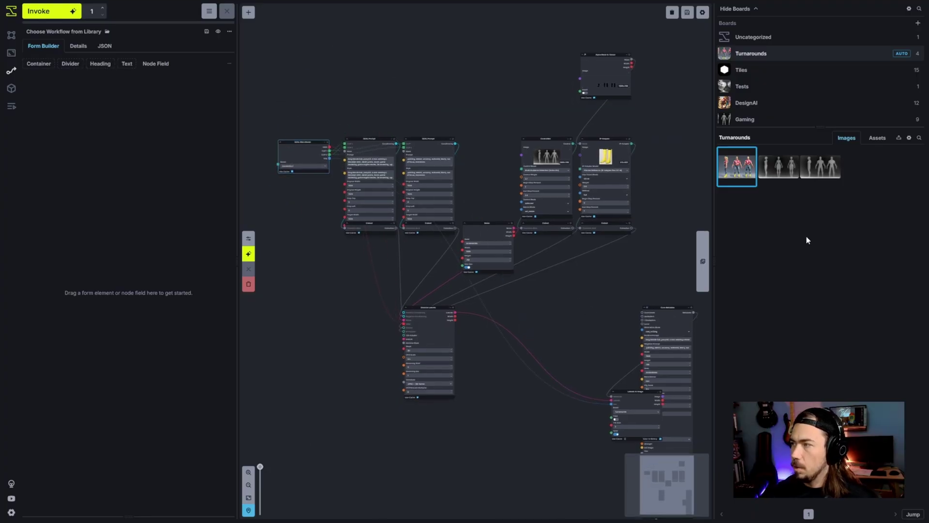
pyautogui.moveTo(588, 76); pyautogui.dragTo(468, 107)
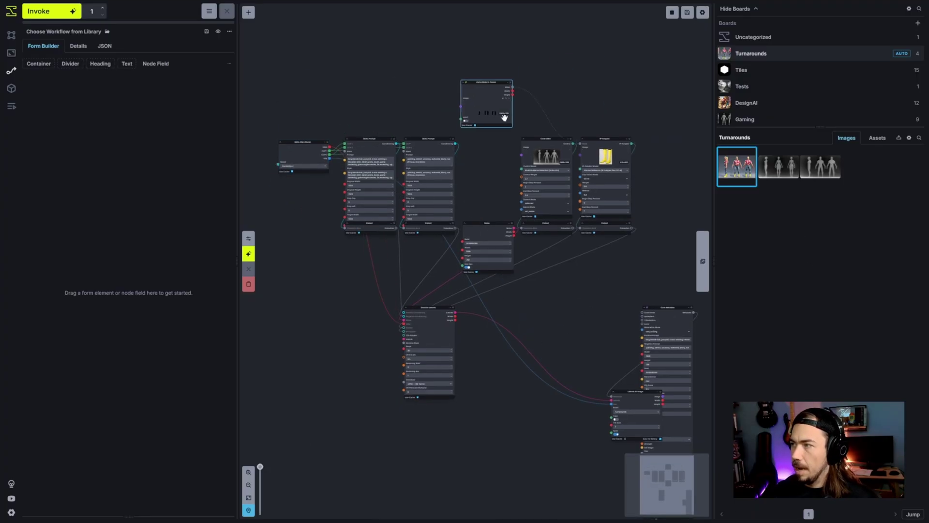
pyautogui.scroll(8, 479, 107)
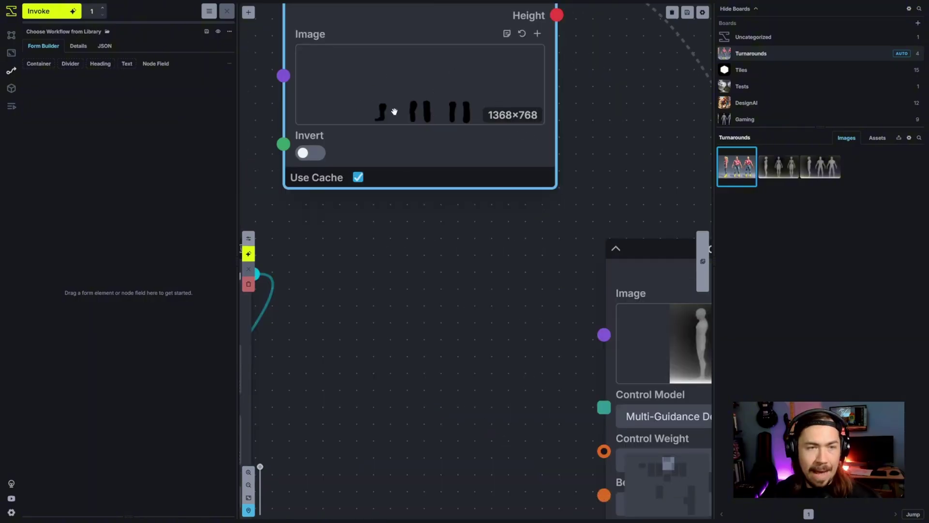
pyautogui.scroll(-8, 408, 114)
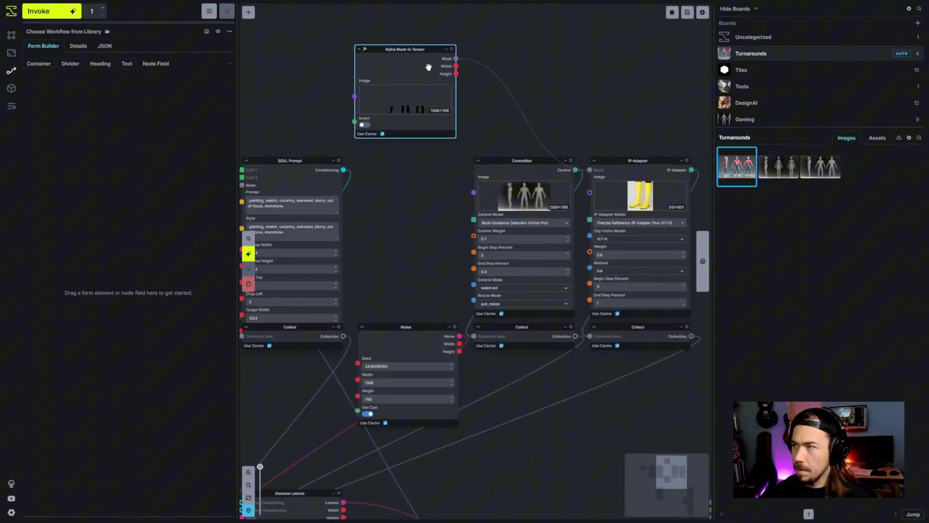
pyautogui.scroll(1, 570, 206)
pyautogui.moveTo(583, 206); pyautogui.dragTo(443, 209)
pyautogui.moveTo(329, 46); pyautogui.dragTo(504, 73)
# - Rename the IP-Adapter's Image field to "Boots Image" and add it to the workflow form
pyautogui.scroll(4, 499, 174)
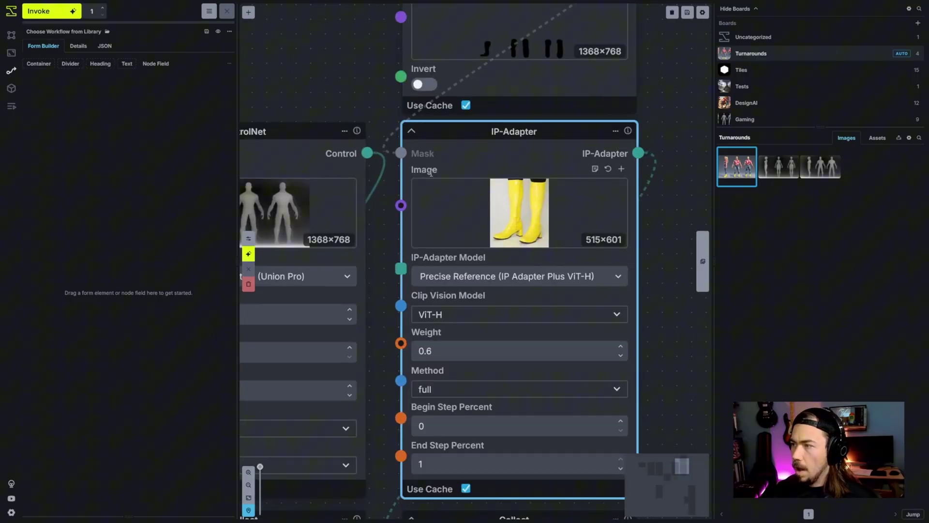
pyautogui.doubleClick(424, 170)
pyautogui.write('Boots Image')
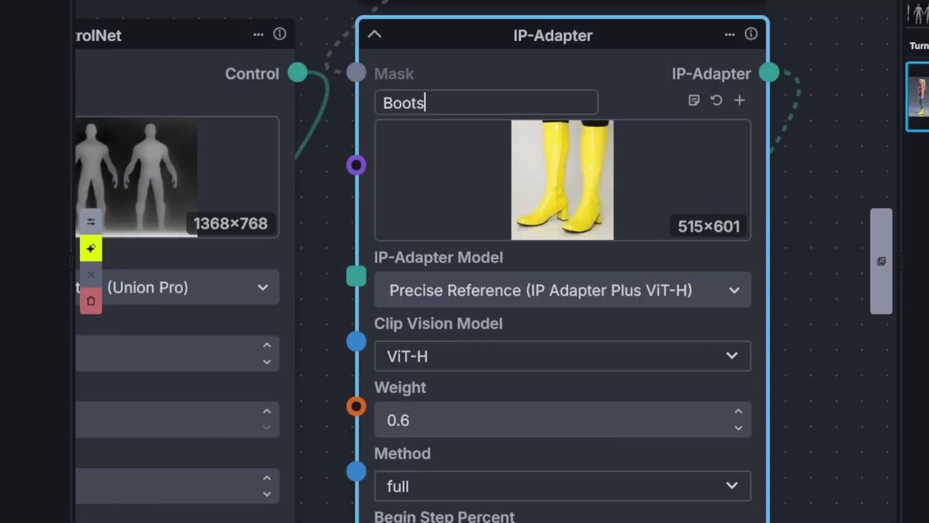
pyautogui.press('Return')
pyautogui.moveTo(99, 126); pyautogui.dragTo(62, 307)
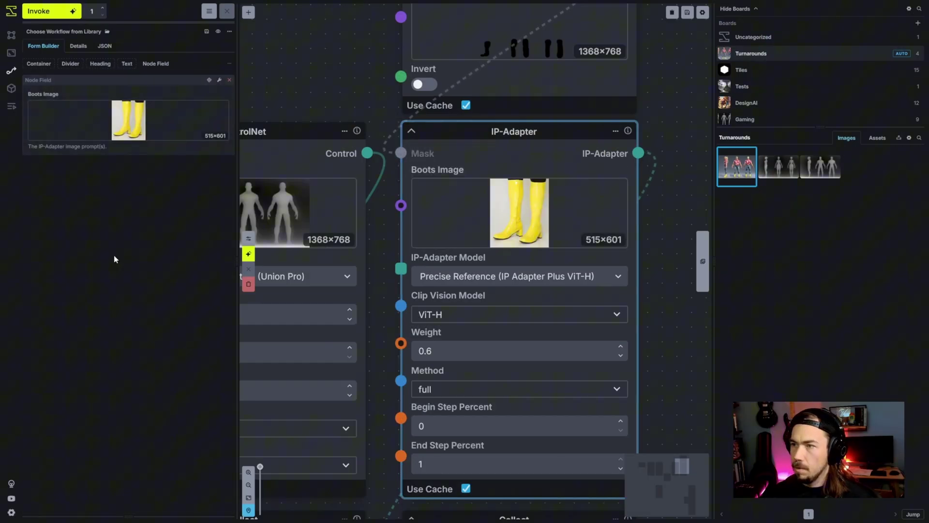
# - Add a String Join node above the positive SDXL Prompt node
pyautogui.moveTo(326, 101); pyautogui.dragTo(432, 56)
pyautogui.moveTo(297, 242); pyautogui.dragTo(426, 272)
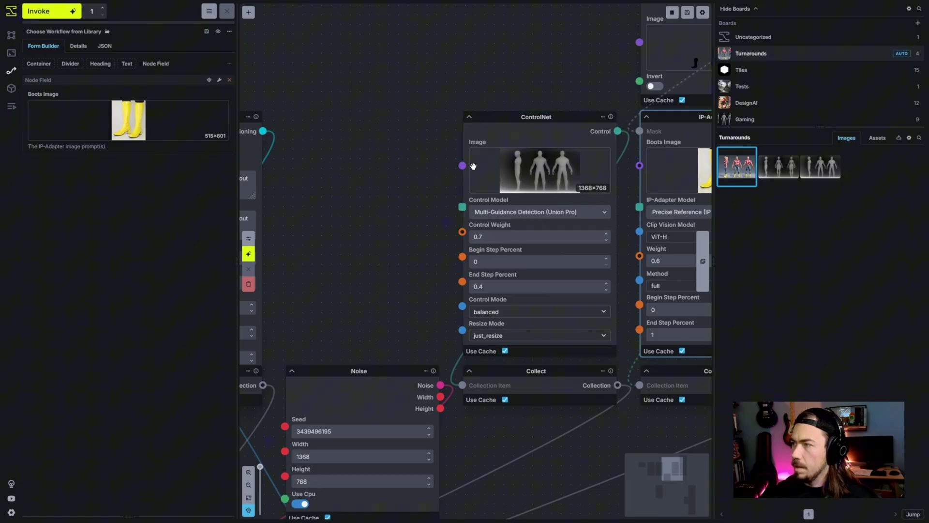
pyautogui.moveTo(442, 237); pyautogui.dragTo(464, 198)
pyautogui.scroll(-4, 460, 205)
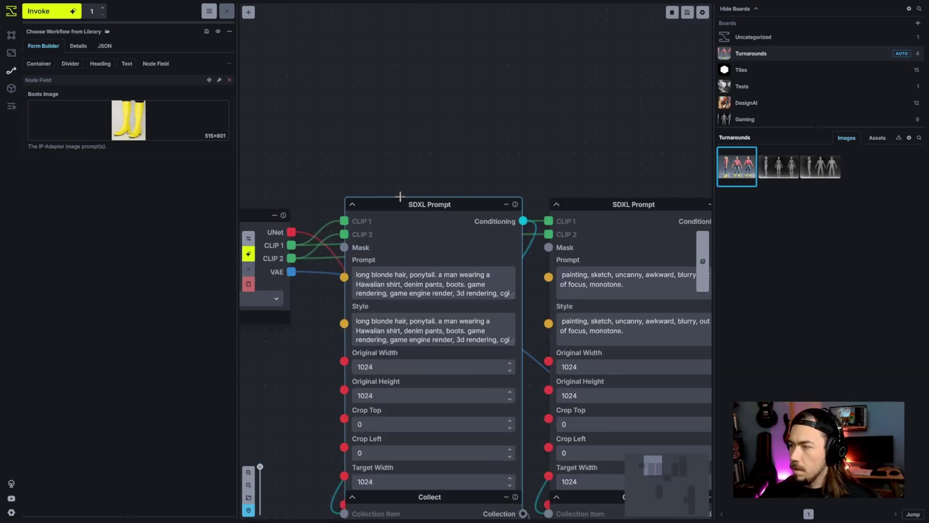
pyautogui.moveTo(344, 277); pyautogui.dragTo(407, 193)
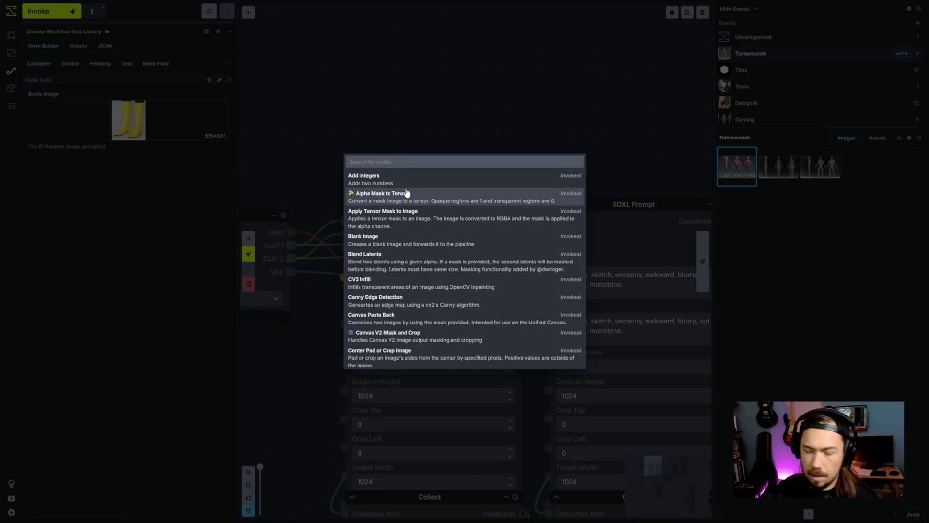
pyautogui.click(249, 12)
pyautogui.write('string join')
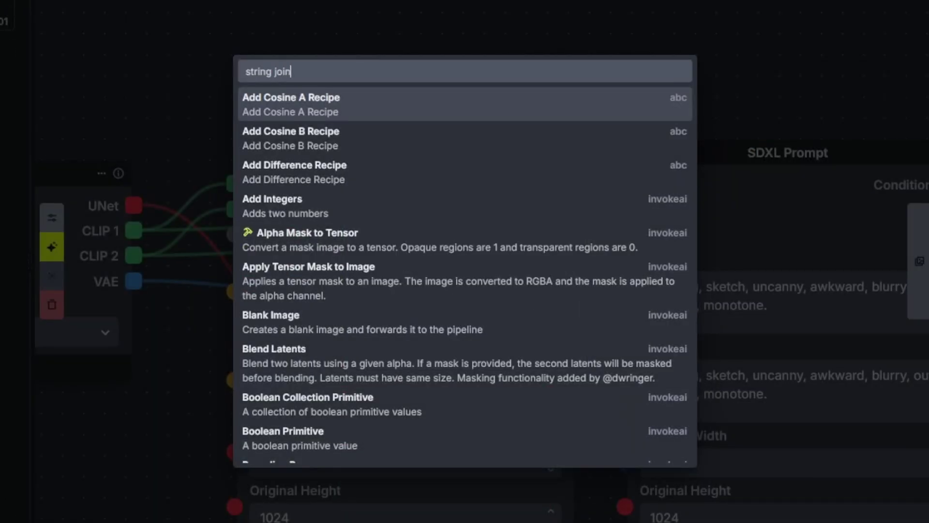
pyautogui.click(303, 107)
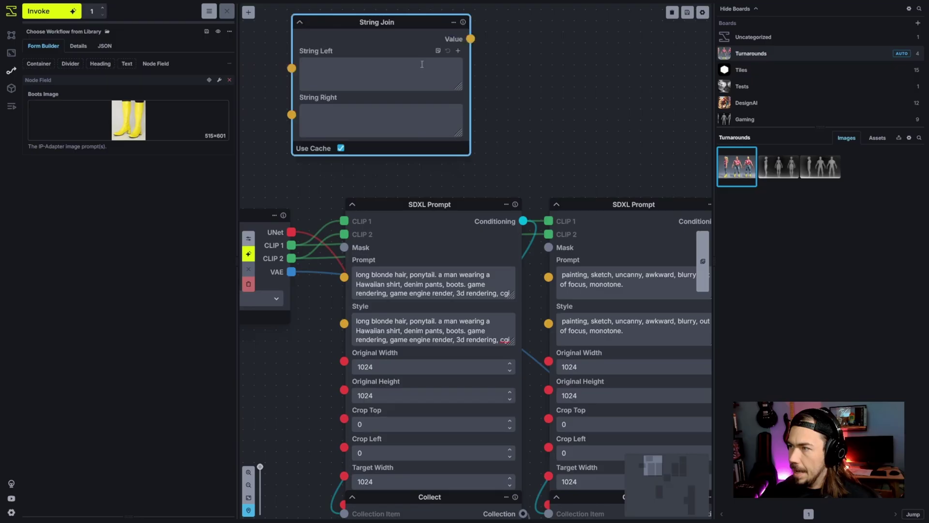
pyautogui.moveTo(403, 46); pyautogui.dragTo(451, 77)
# - Move the style text starting with "game rendering" from the positive SDXL Prompt's Prompt field into the String Join's String Right field
pyautogui.click(446, 281)
pyautogui.scroll(-3, 446, 280)
pyautogui.scroll(-1, 445, 280)
pyautogui.scroll(3, 486, 284)
pyautogui.moveTo(490, 295); pyautogui.dragTo(481, 284)
pyautogui.moveTo(488, 380); pyautogui.dragTo(470, 379)
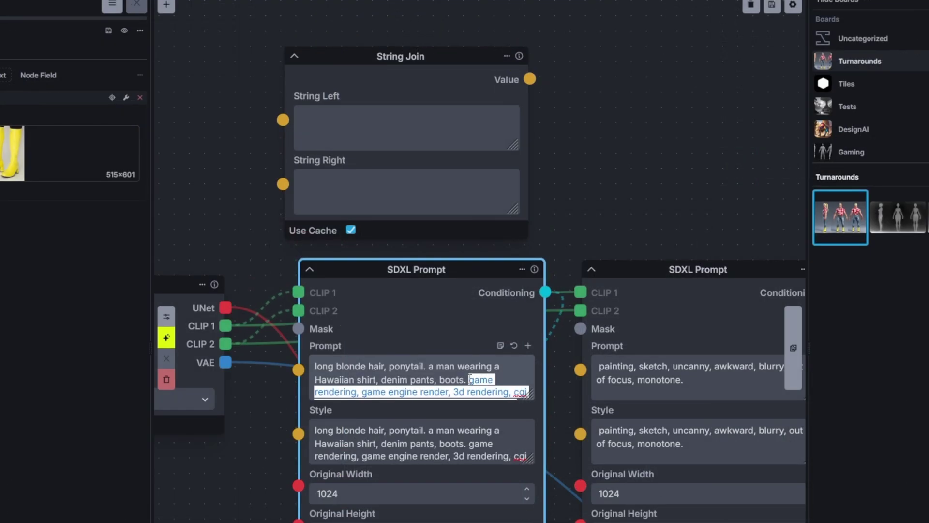
pyautogui.hotkey('ctrl', 'x')
pyautogui.click(340, 195)
pyautogui.hotkey('ctrl', 'v')
# - Rename the String Join's String Right field to "Hidden Prompt zone"
pyautogui.doubleClick(331, 161)
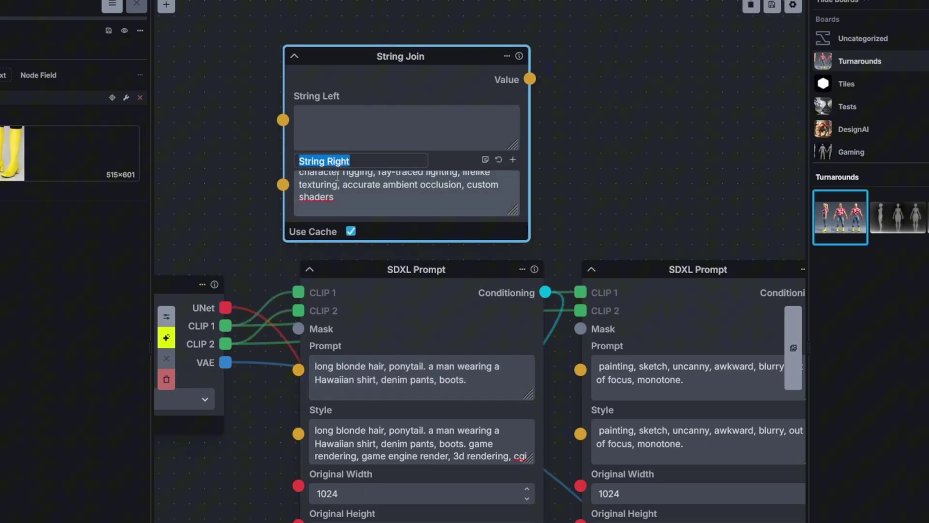
pyautogui.write('Hidden Prompt')
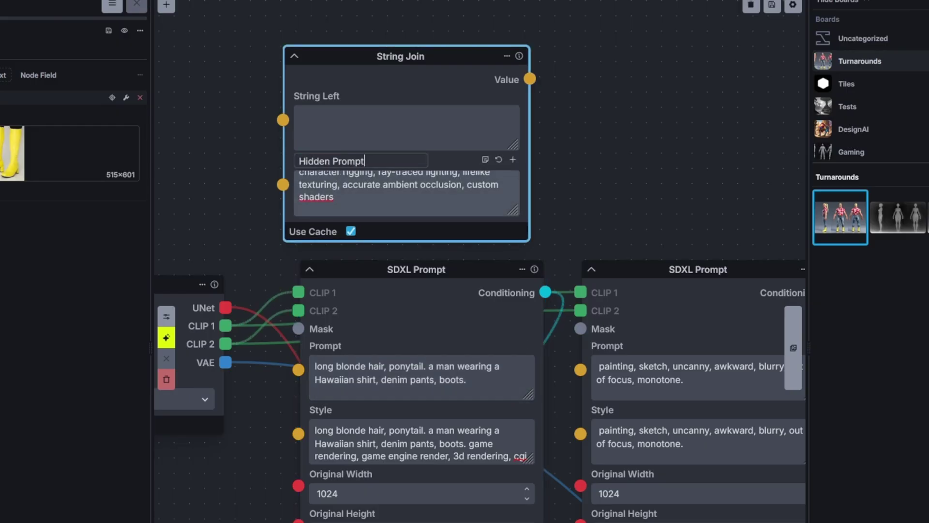
pyautogui.write(' zone')
# - Move the remaining character description from the positive Prompt field into the String Join's String Left field
pyautogui.click(360, 362)
pyautogui.hotkey('ctrl', 'a')
pyautogui.hotkey('ctrl', 'x')
pyautogui.click(342, 111)
pyautogui.hotkey('ctrl', 'v')
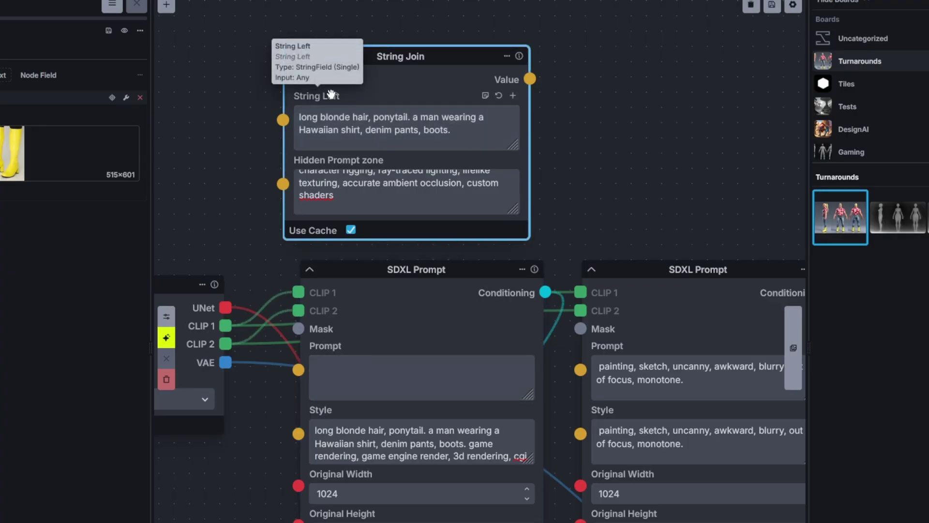
# - Rename the String Left field to "User Prompt" and add it to the form below the boots image
pyautogui.doubleClick(331, 95)
pyautogui.write('User Prompt')
pyautogui.press('Return')
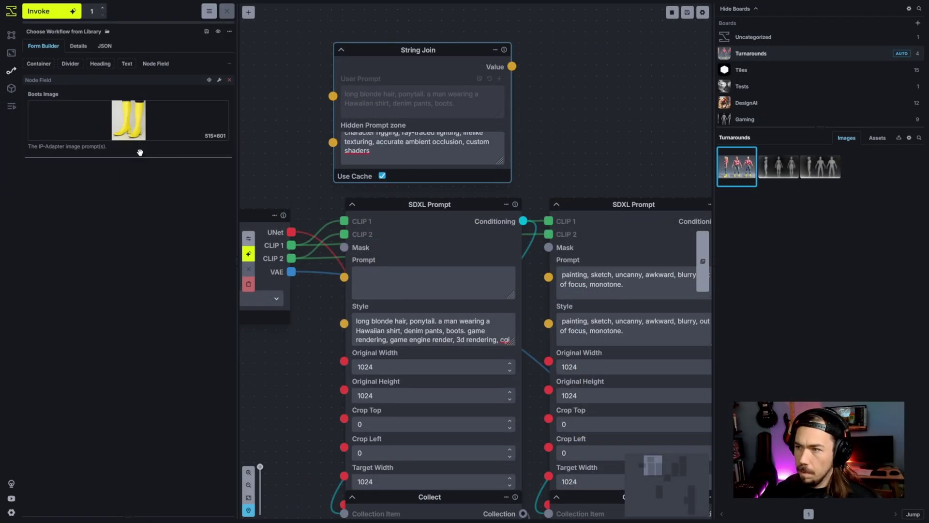
pyautogui.moveTo(139, 153); pyautogui.dragTo(140, 154)
# - Add the SDXL Main Model node's Model field to the form below the user prompt
pyautogui.scroll(-2, 308, 167)
pyautogui.moveTo(304, 155); pyautogui.dragTo(434, 142)
pyautogui.moveTo(308, 245); pyautogui.dragTo(111, 209)
# - Connect the String Join's Value output to both the Prompt and Style inputs of the positive SDXL Prompt node
pyautogui.moveTo(439, 404); pyautogui.dragTo(365, 292)
pyautogui.scroll(-2, 562, 40)
pyautogui.moveTo(561, 40); pyautogui.dragTo(560, 118)
pyautogui.scroll(3, 560, 118)
pyautogui.moveTo(492, 52); pyautogui.dragTo(304, 296)
pyautogui.moveTo(491, 52); pyautogui.dragTo(299, 310)
pyautogui.scroll(-5, 481, 444)
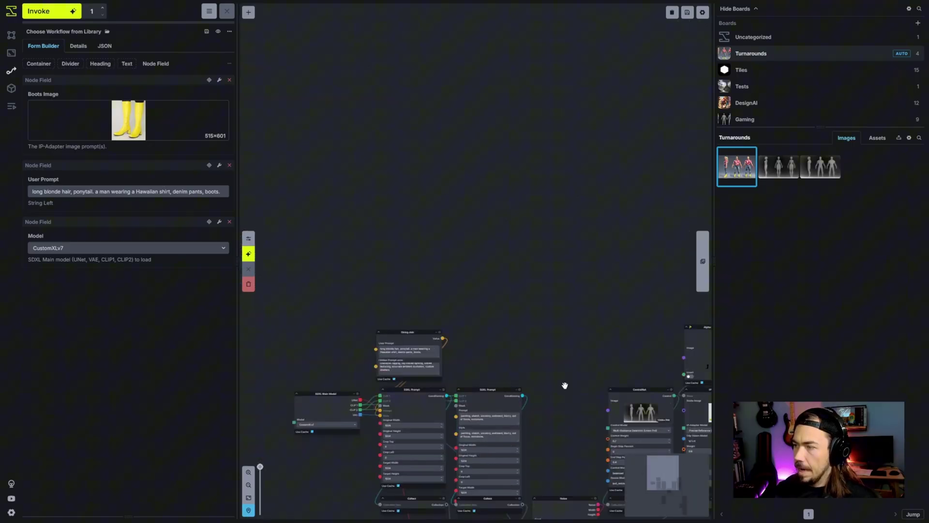
pyautogui.scroll(-5, 565, 385)
pyautogui.scroll(10, 468, 375)
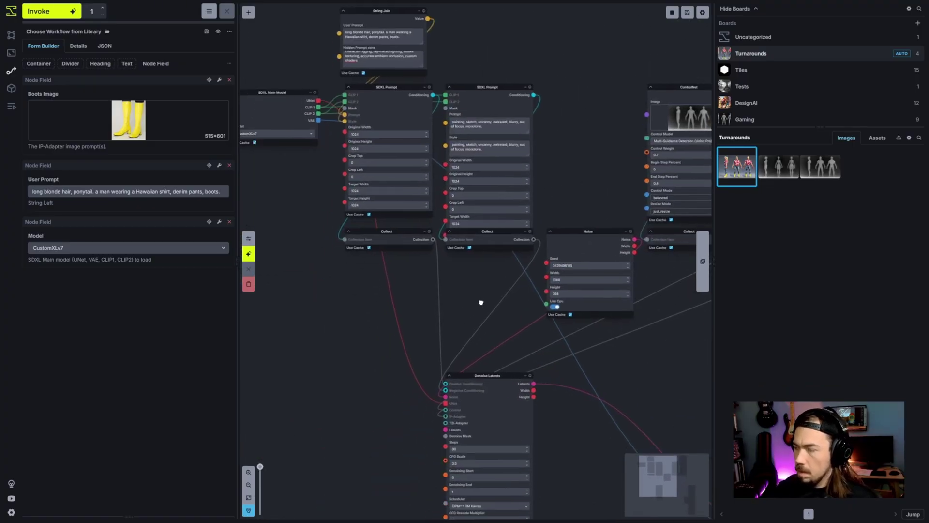
# - Add a Random Integer node feeding the Noise node's Seed input and place it above the Noise node
pyautogui.moveTo(423, 300); pyautogui.dragTo(522, 113)
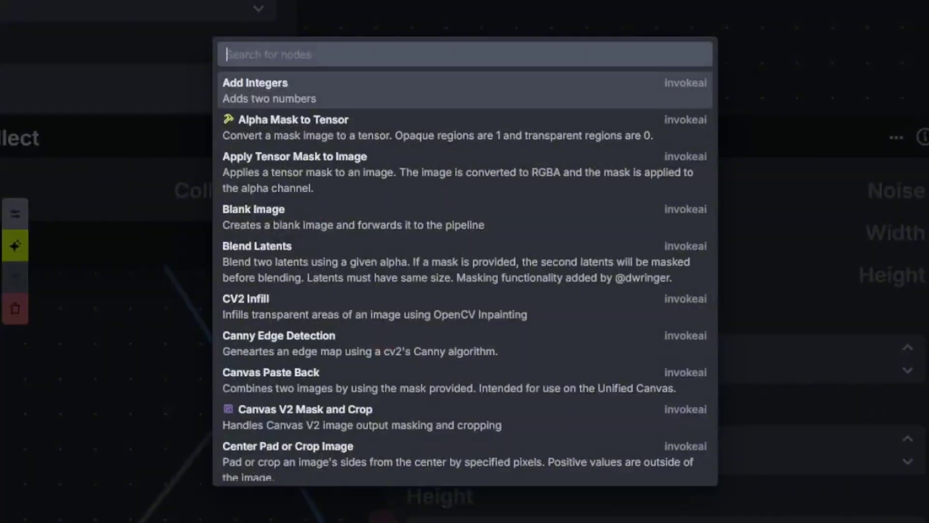
pyautogui.write('random')
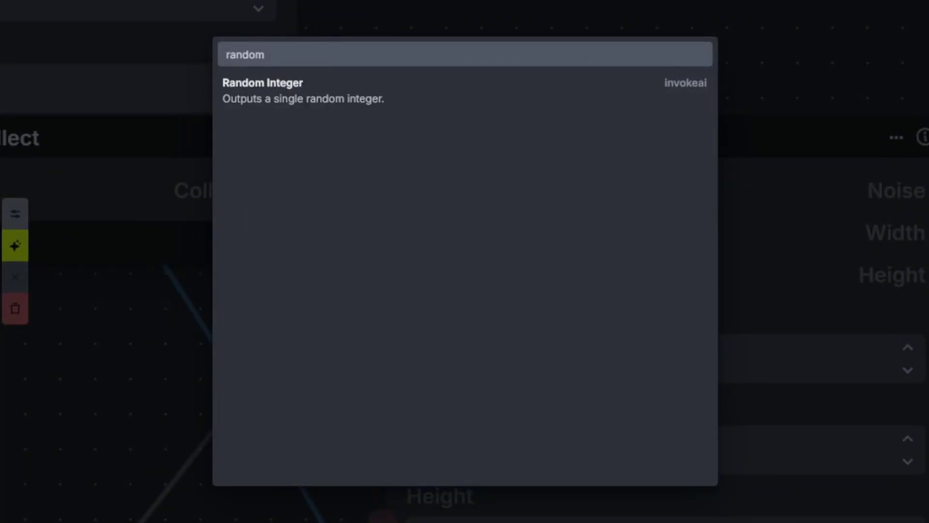
pyautogui.click(497, 92)
pyautogui.moveTo(533, 134); pyautogui.dragTo(486, 33)
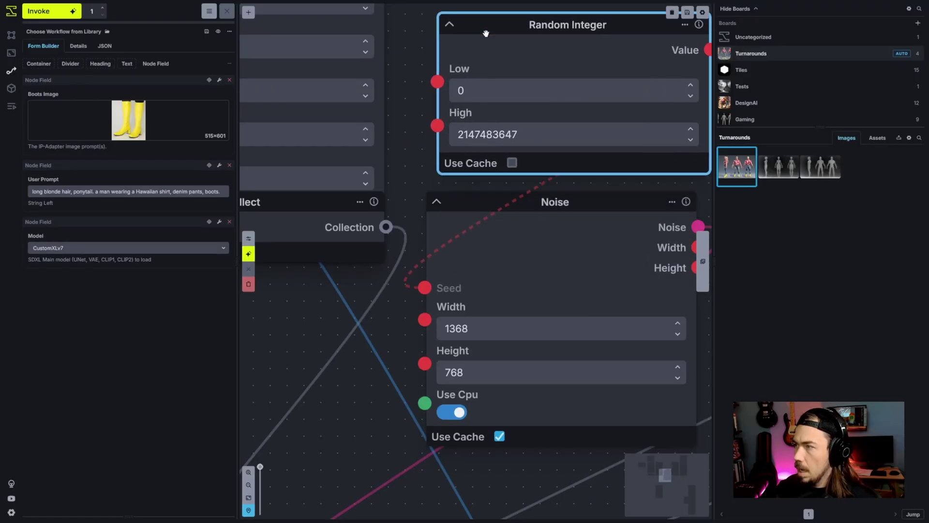
# - Tidy the graph by moving the Latents to Image node beside the Denoise Latents node
pyautogui.scroll(-9, 486, 34)
pyautogui.click(605, 230)
pyautogui.press('Delete')
pyautogui.moveTo(562, 357); pyautogui.dragTo(358, 242)
pyautogui.moveTo(369, 205); pyautogui.dragTo(580, 205)
pyautogui.scroll(4, 490, 240)
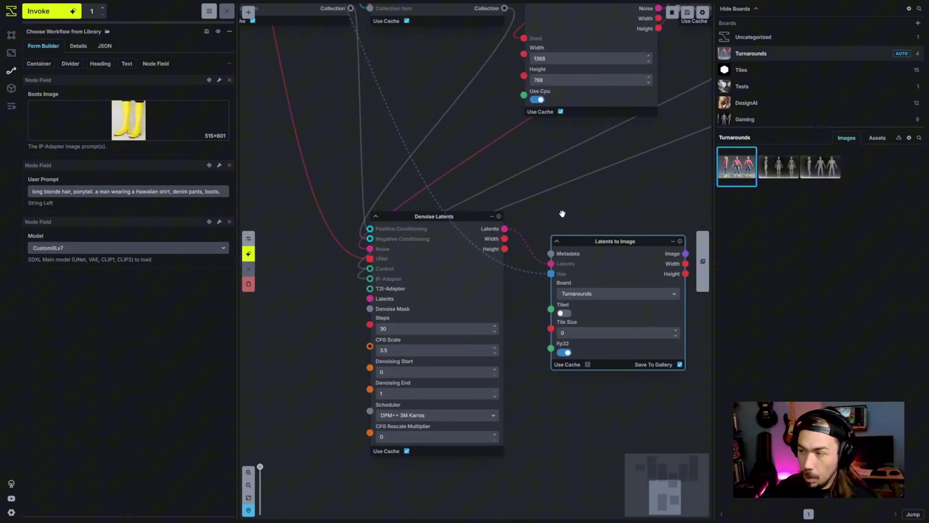
pyautogui.scroll(-5, 435, 153)
pyautogui.moveTo(421, 118); pyautogui.dragTo(445, 267)
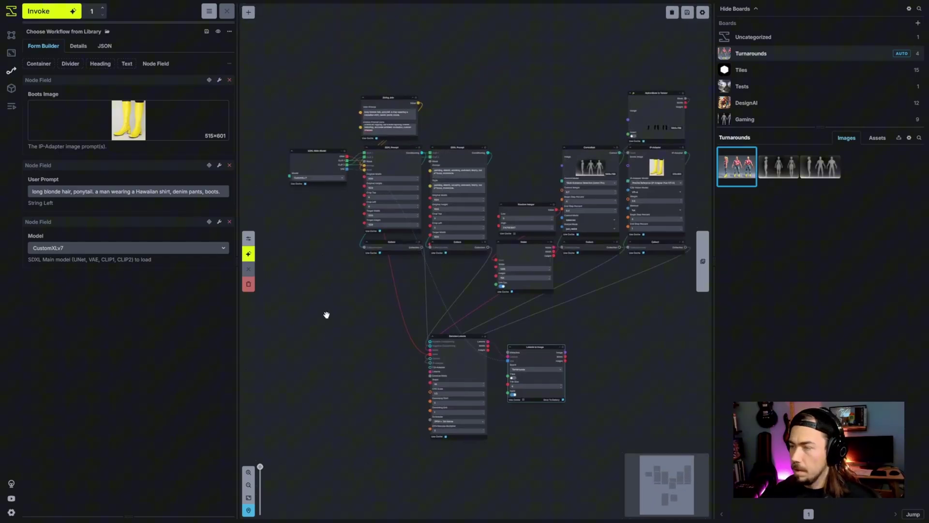
# - Name the workflow "Boot Character Turnaround" in its details and switch to the form's view mode
pyautogui.click(78, 45)
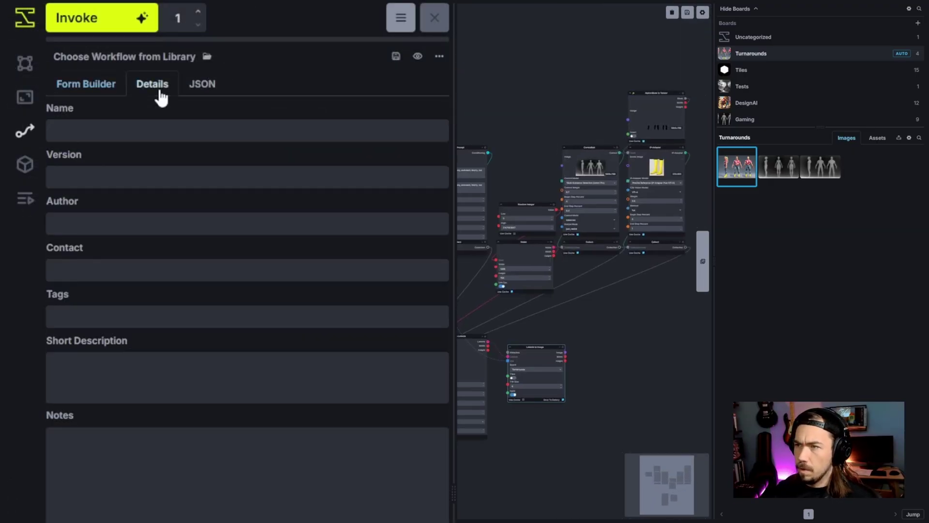
pyautogui.write('Boot ')
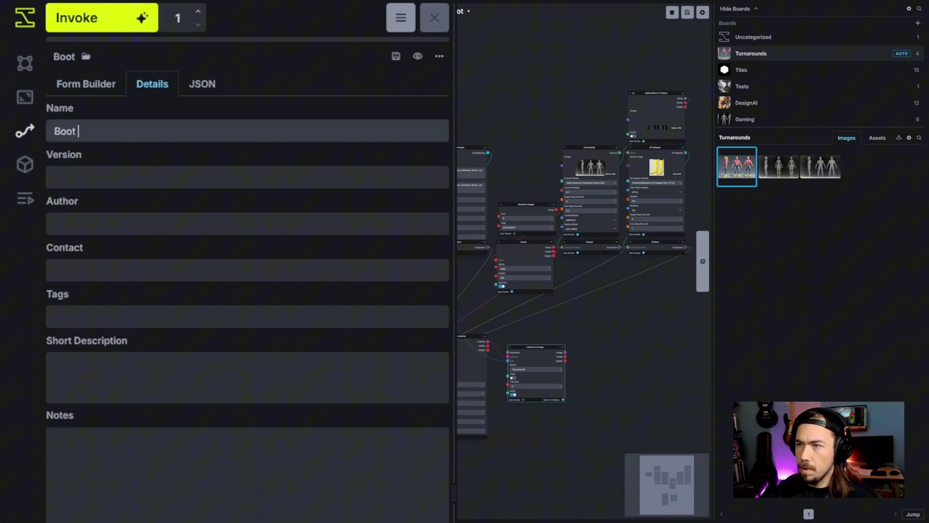
pyautogui.write('Character Turnaround')
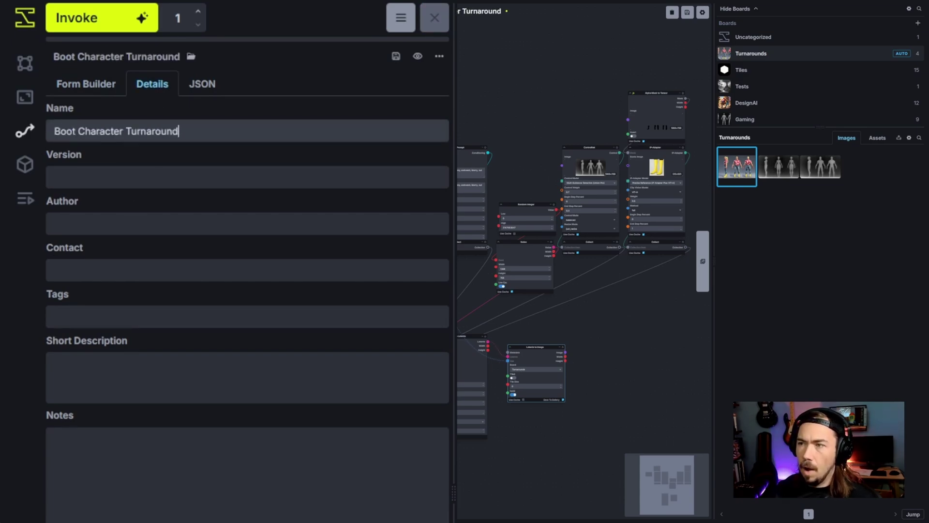
pyautogui.click(418, 56)
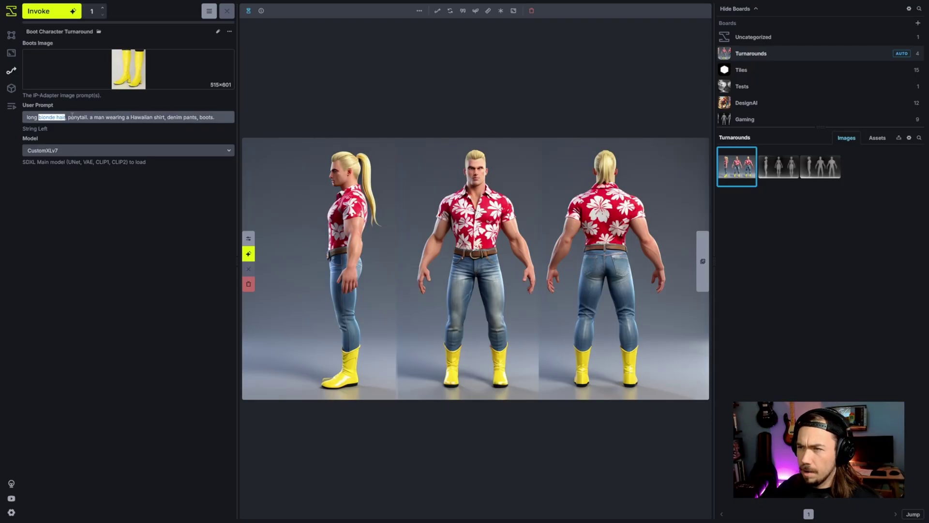
# - Change the User Prompt to "spiky hair, a man wearing a leather jacket, suit pants."
pyautogui.write('spiky hair')
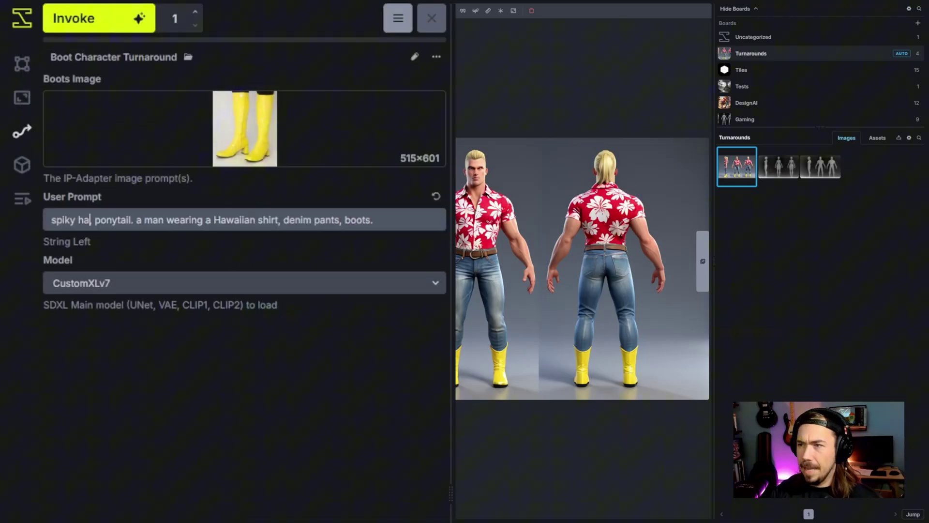
pyautogui.hotkey('ctrl', 'Delete')
pyautogui.doubleClick(104, 117)
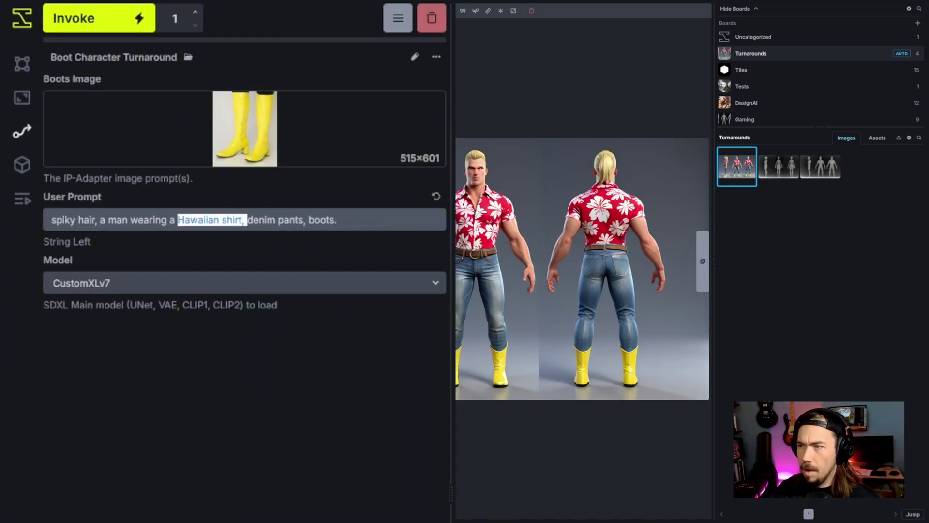
pyautogui.write('leather jacket')
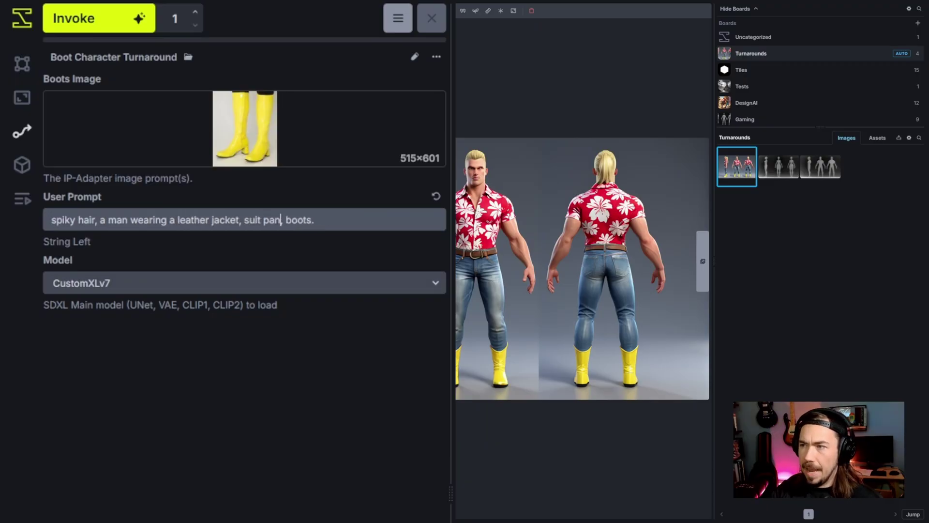
pyautogui.hotkey('ctrl', 'BackSpace')
pyautogui.hotkey('ctrl', 'BackSpace')
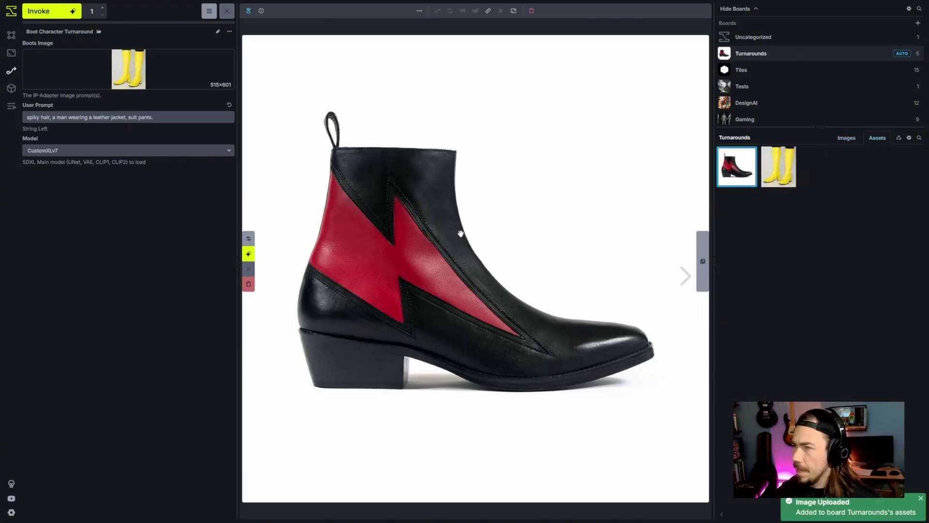
# - Replace the Boots Image with the black and red lightning bolt ankle boot and generate the turnaround
pyautogui.moveTo(461, 234); pyautogui.dragTo(137, 82)
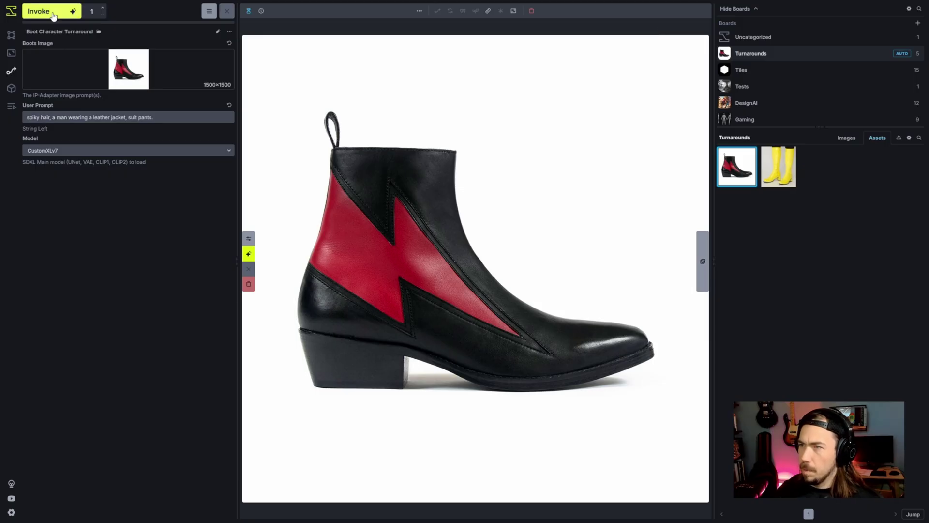
pyautogui.click(77, 12)
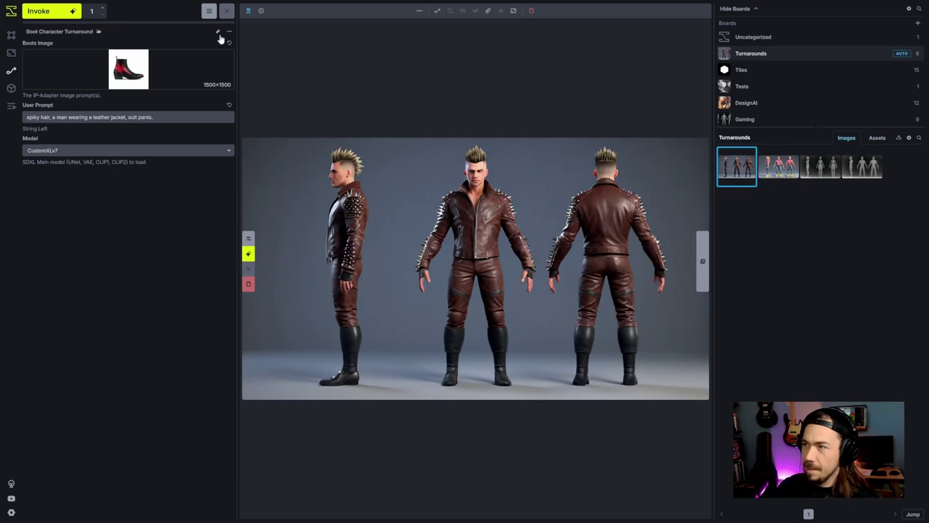
# - Return to the workflow editor and add the IP-Adapter node's Weight field to the form below the boots image
pyautogui.click(218, 31)
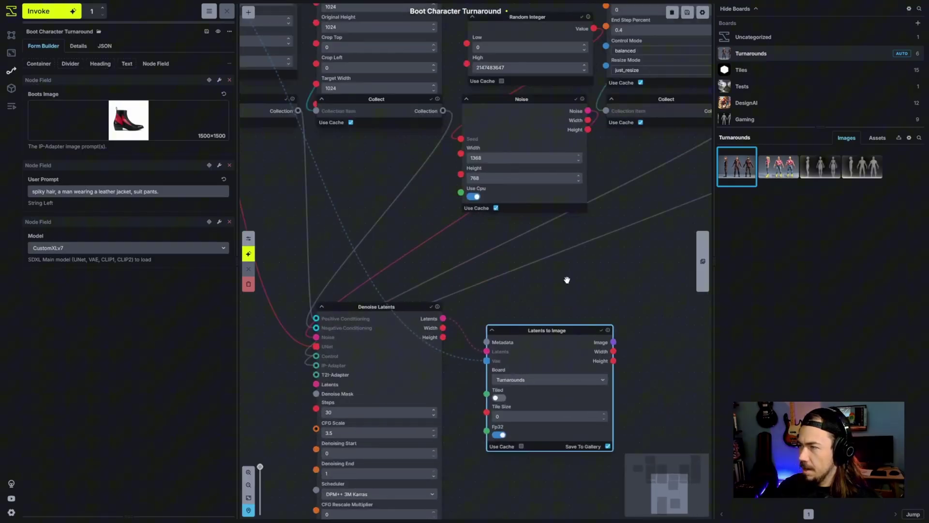
pyautogui.moveTo(638, 247); pyautogui.dragTo(380, 448)
pyautogui.moveTo(513, 190); pyautogui.dragTo(256, 230)
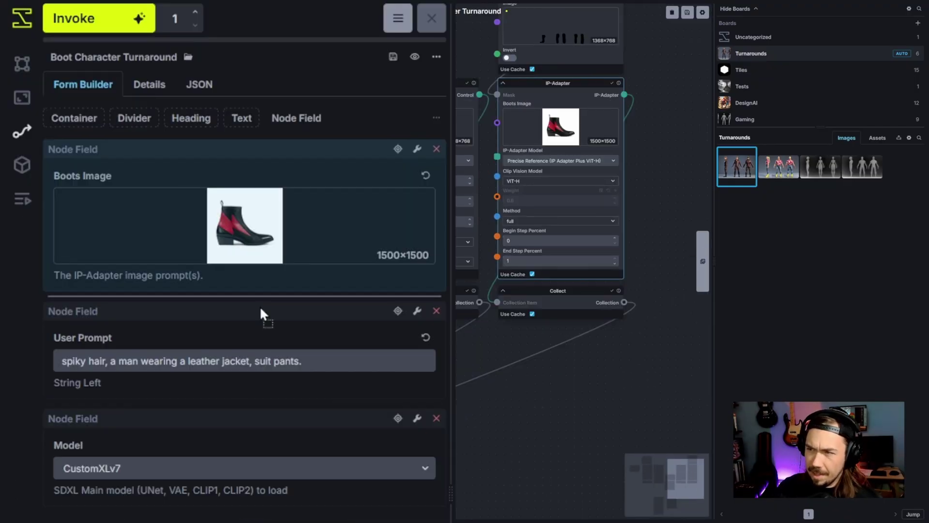
pyautogui.moveTo(136, 162)
pyautogui.mouseDown()
pyautogui.moveTo(136, 203)
pyautogui.moveTo(133, 166)
pyautogui.mouseUp()
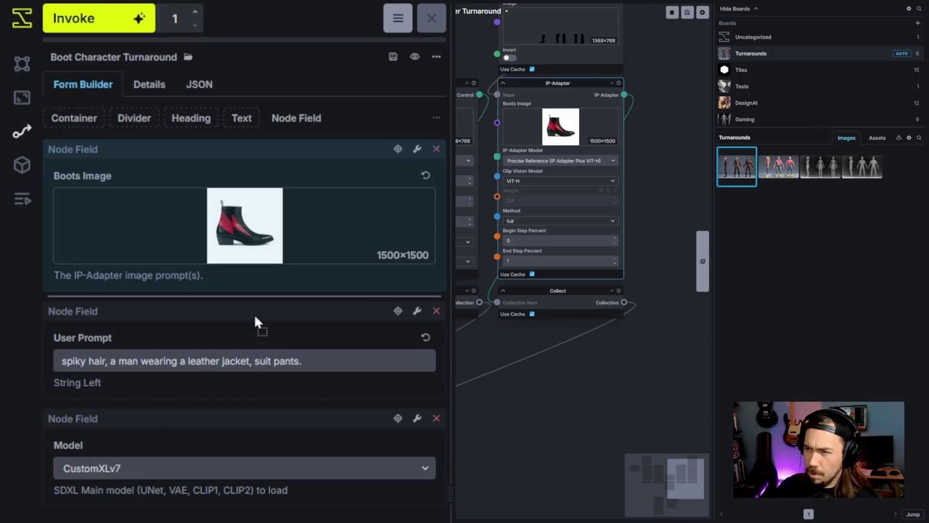
pyautogui.moveTo(254, 313); pyautogui.dragTo(255, 313)
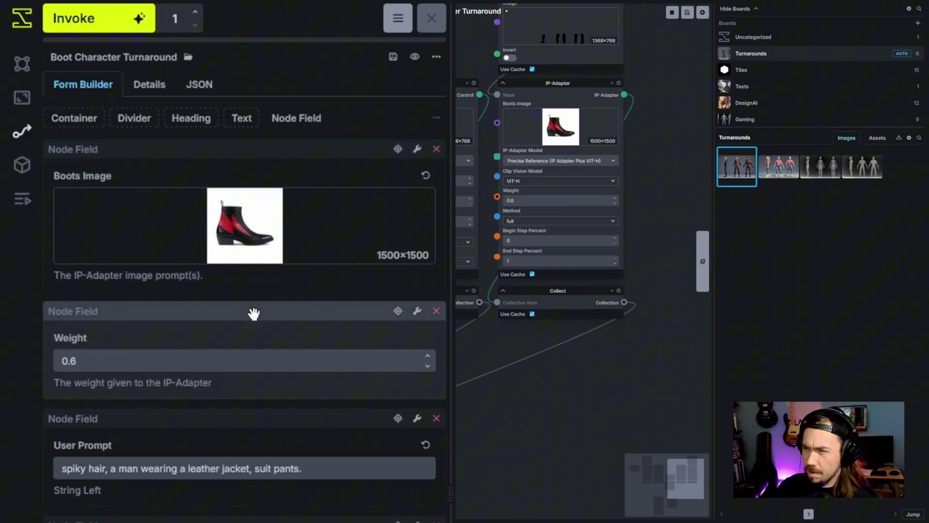
# - Generate with the IP-Adapter Weight at 0.8, and append "lightning bolt shoes." to the User Prompt in view mode
pyautogui.press('BackSpace')
pyautogui.write('8')
pyautogui.click(123, 32)
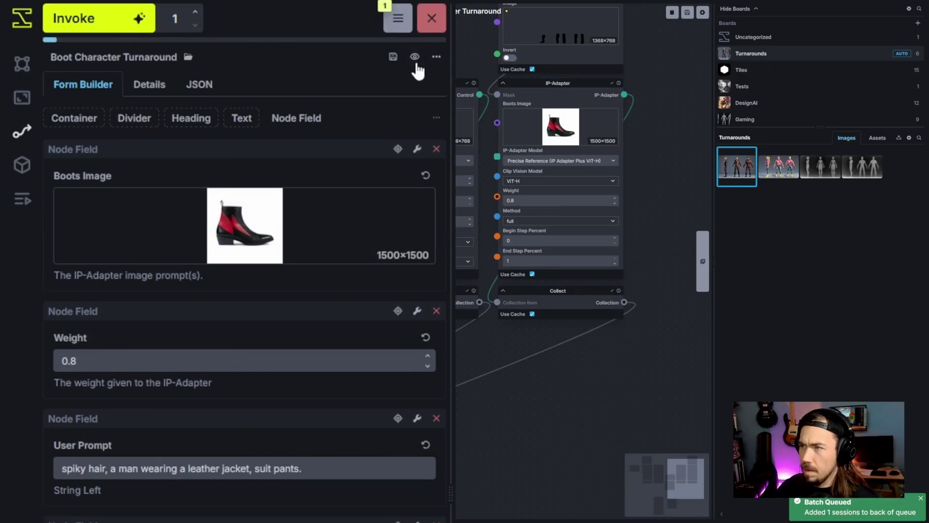
pyautogui.click(415, 57)
pyautogui.write('lightning bolt shoes.')
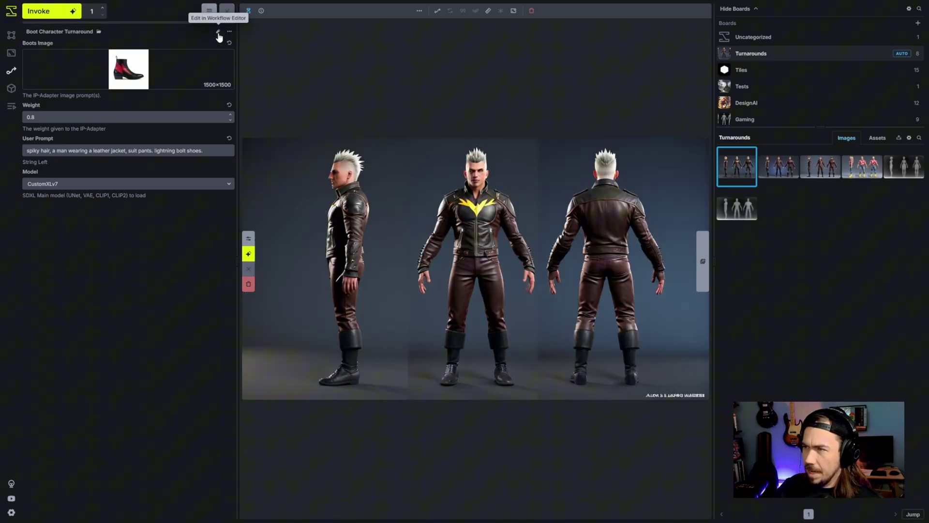
# - Duplicate the positive SDXL Prompt node in the workflow editor and place the copy beside the IP-Adapter node
pyautogui.click(218, 31)
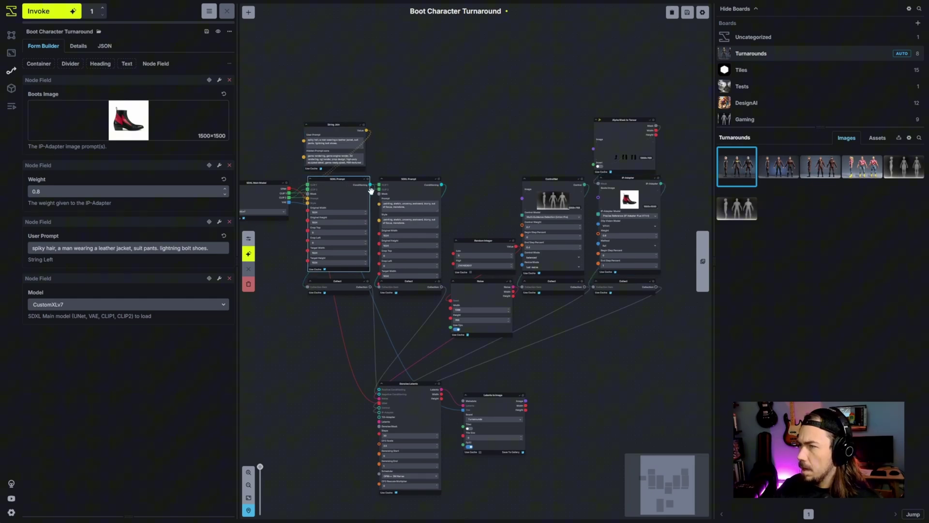
pyautogui.hotkey('ctrl', 'v')
pyautogui.moveTo(501, 130); pyautogui.dragTo(411, 136)
pyautogui.moveTo(396, 171); pyautogui.dragTo(634, 150)
pyautogui.scroll(4, 624, 149)
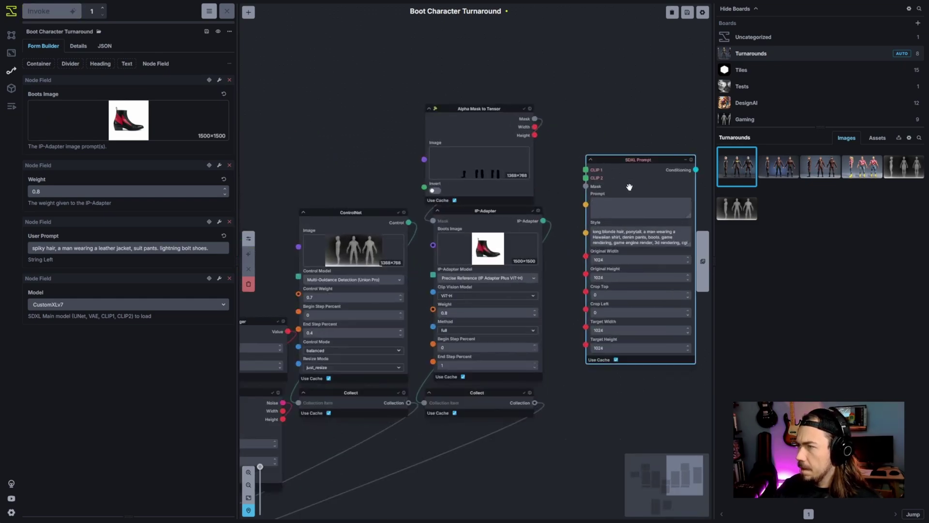
# - Clear the copied SDXL Prompt's Style text and enter "(red lightning bolt shoes)" as its Prompt
pyautogui.tripleClick(638, 234)
pyautogui.press('BackSpace')
pyautogui.click(638, 207)
pyautogui.write('red lightning bolt')
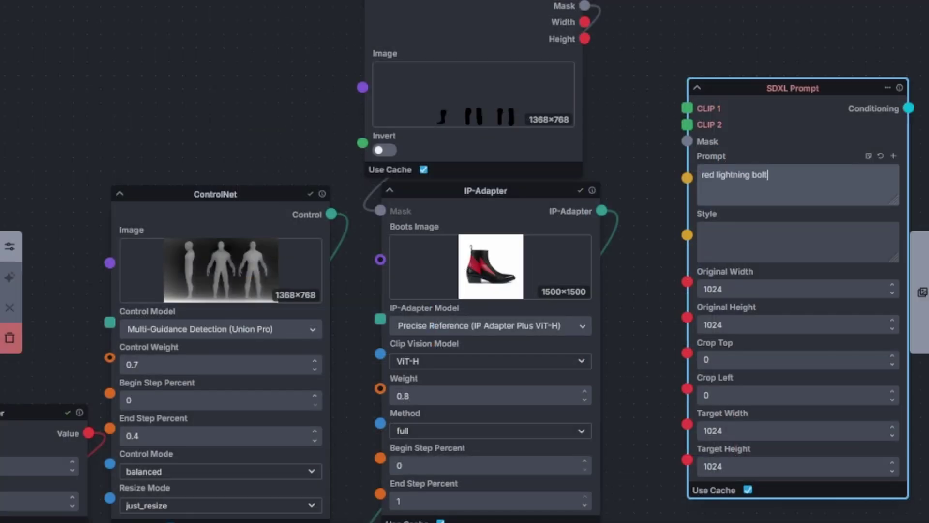
pyautogui.write(')')
pyautogui.press('Home')
pyautogui.write('(')
# - Feed the copied node's Prompt input from a new String Primitive placed above it, and rename the primitive's Value field "Boot Style"
pyautogui.moveTo(687, 177); pyautogui.dragTo(758, 19)
pyautogui.write('string primi')
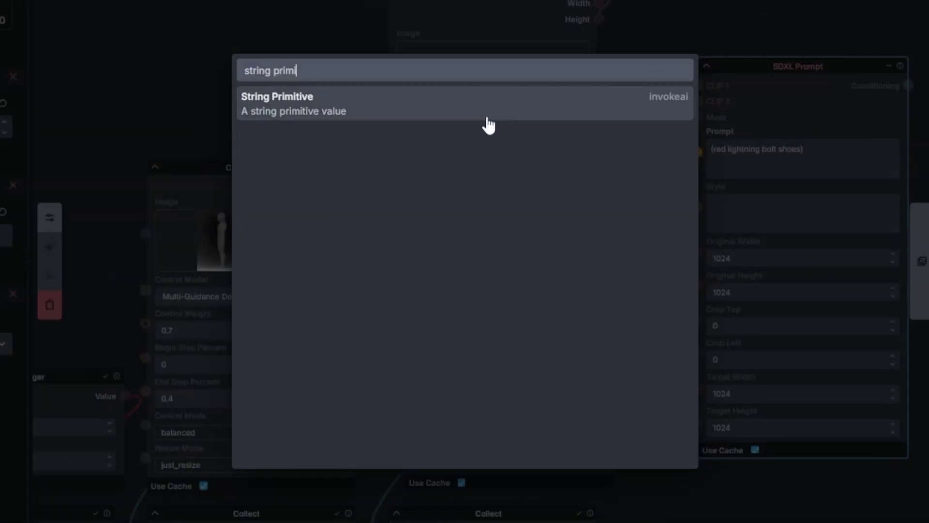
pyautogui.click(489, 125)
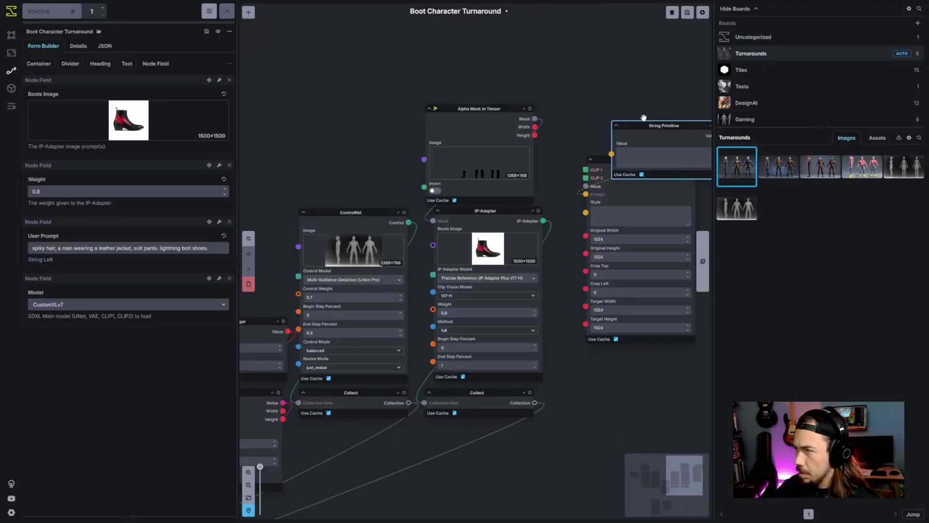
pyautogui.moveTo(650, 139); pyautogui.dragTo(618, 100)
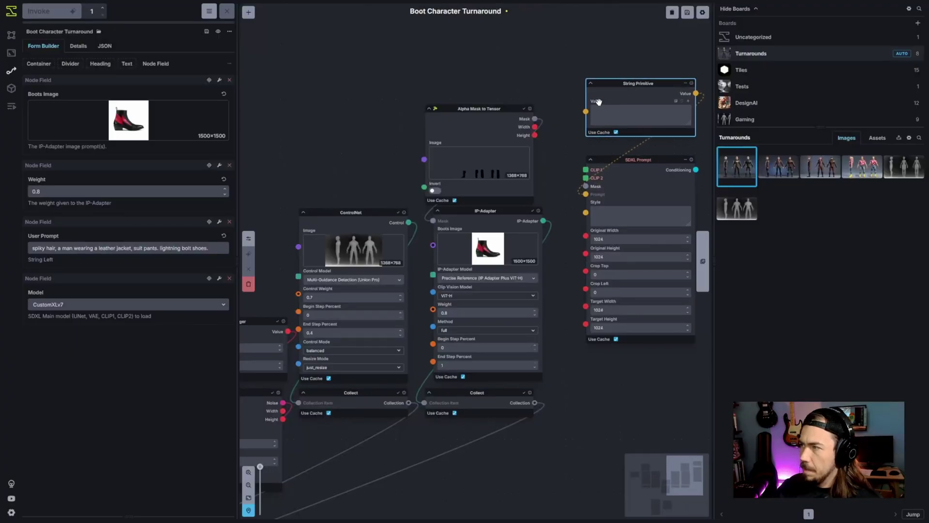
pyautogui.doubleClick(599, 102)
pyautogui.write('Boot Style')
pyautogui.press('Return')
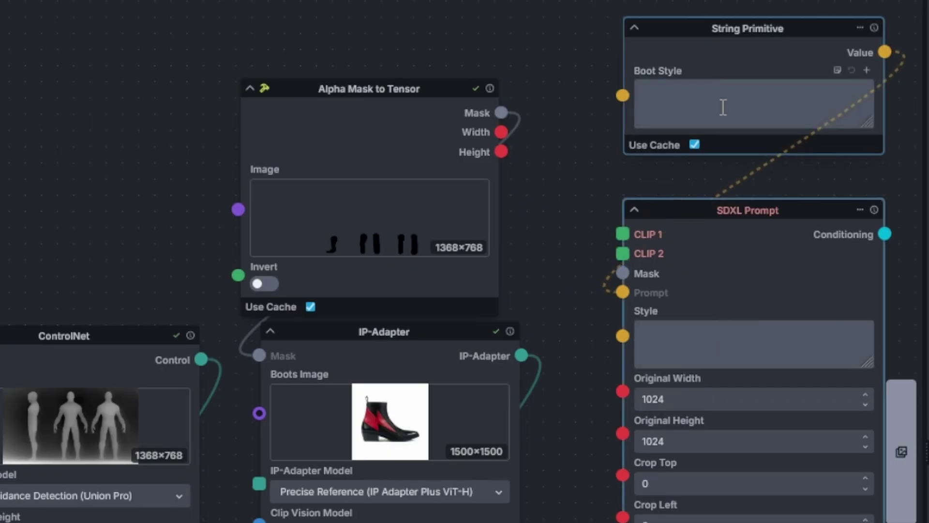
# - Set Boot Style to "(red lightning bolt shoes)++" and connect the String Primitive's Value to the copied prompt's Style input
pyautogui.click(722, 108)
pyautogui.write('(red lightning bolt shoes)')
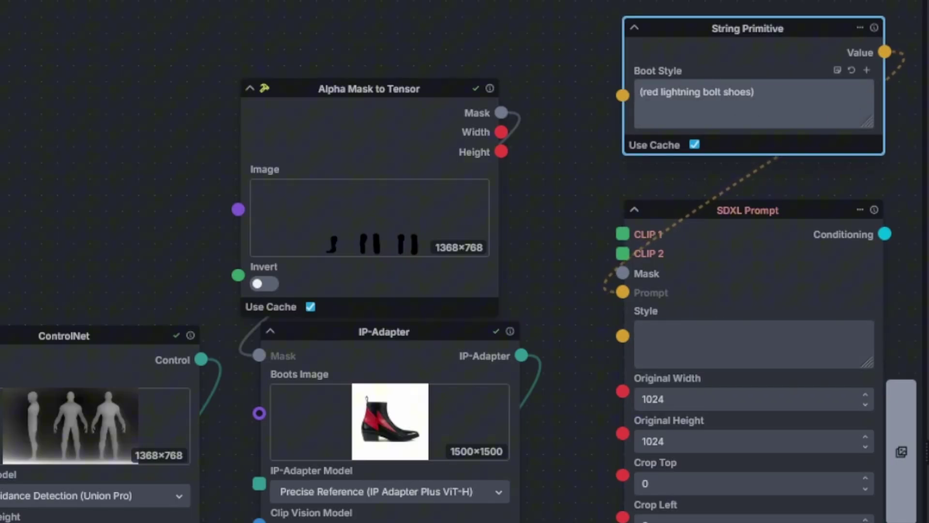
pyautogui.write('++')
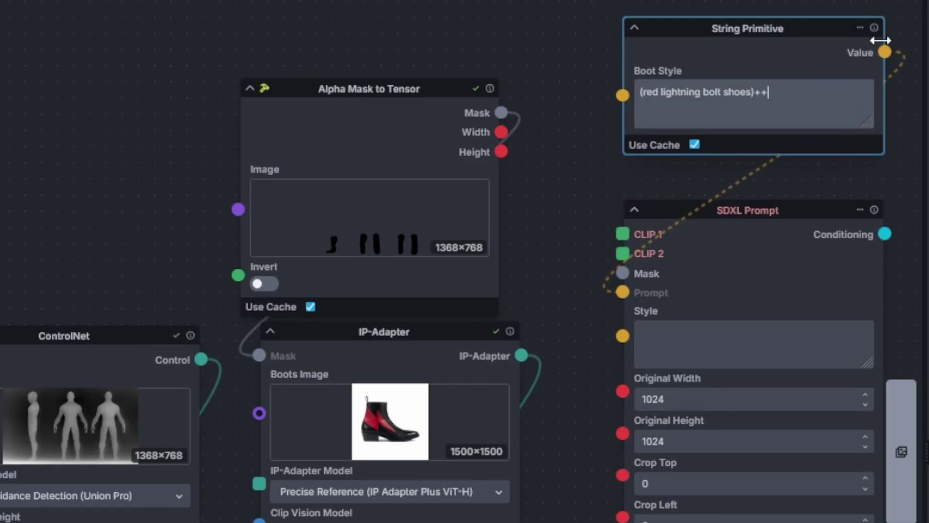
pyautogui.moveTo(884, 52); pyautogui.dragTo(699, 213)
pyautogui.moveTo(699, 213); pyautogui.dragTo(623, 334)
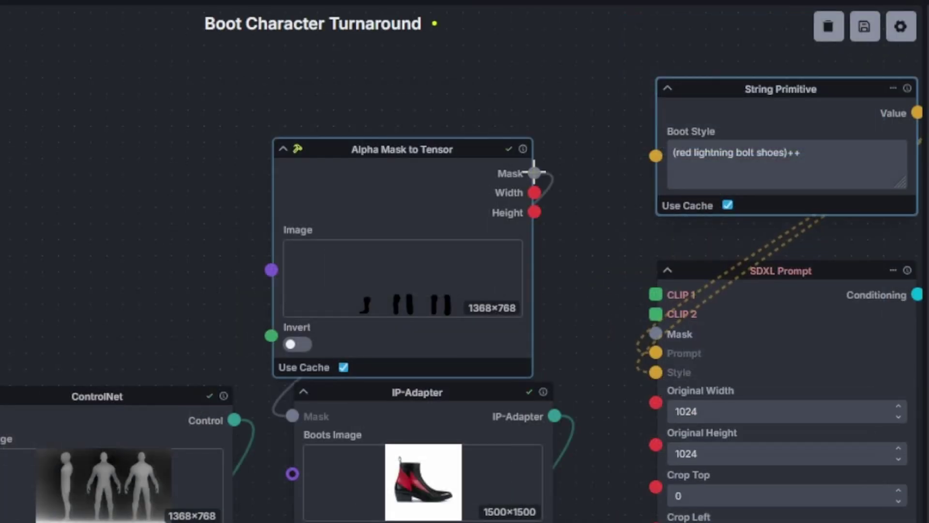
# - Connect the Alpha Mask to Tensor's Mask and the SDXL Main Model's CLIP 1 and CLIP 2 outputs to the boot SDXL Prompt
pyautogui.moveTo(534, 173); pyautogui.dragTo(656, 333)
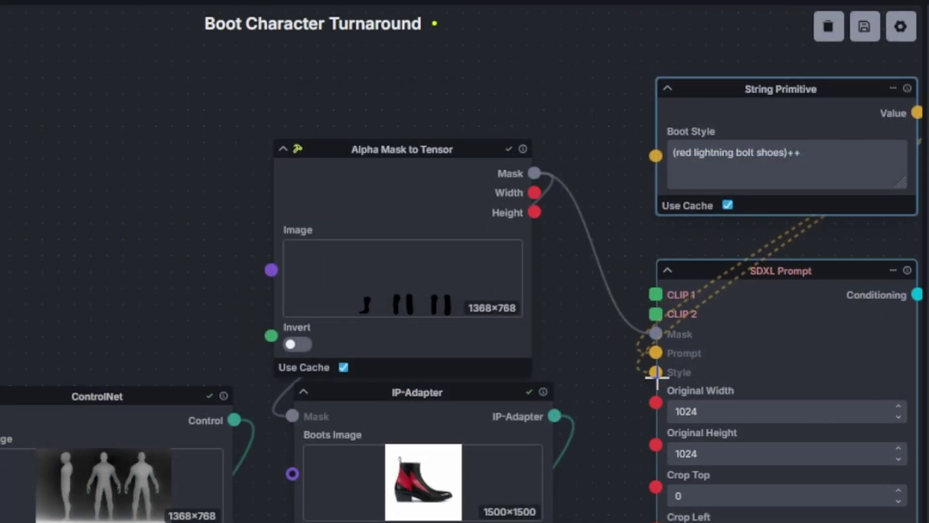
pyautogui.scroll(-3, 664, 231)
pyautogui.scroll(2, 580, 125)
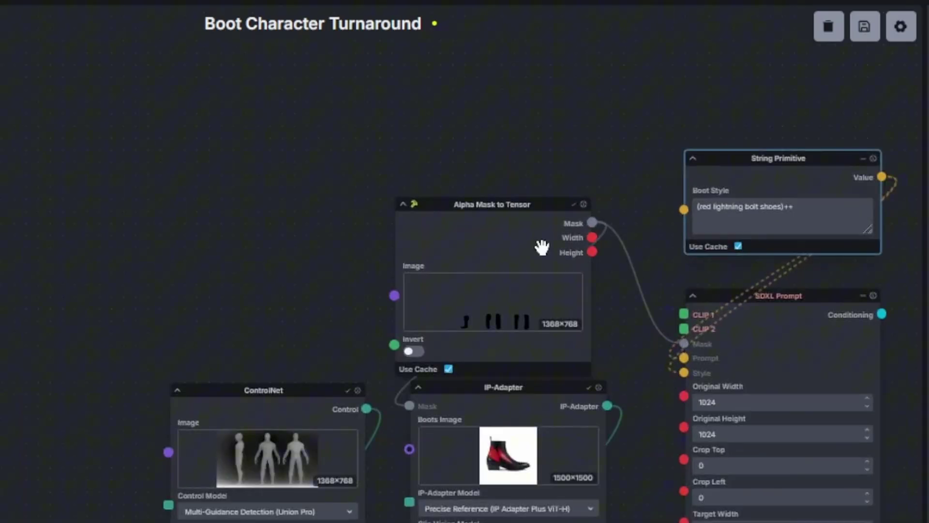
pyautogui.moveTo(164, 210); pyautogui.dragTo(336, 149)
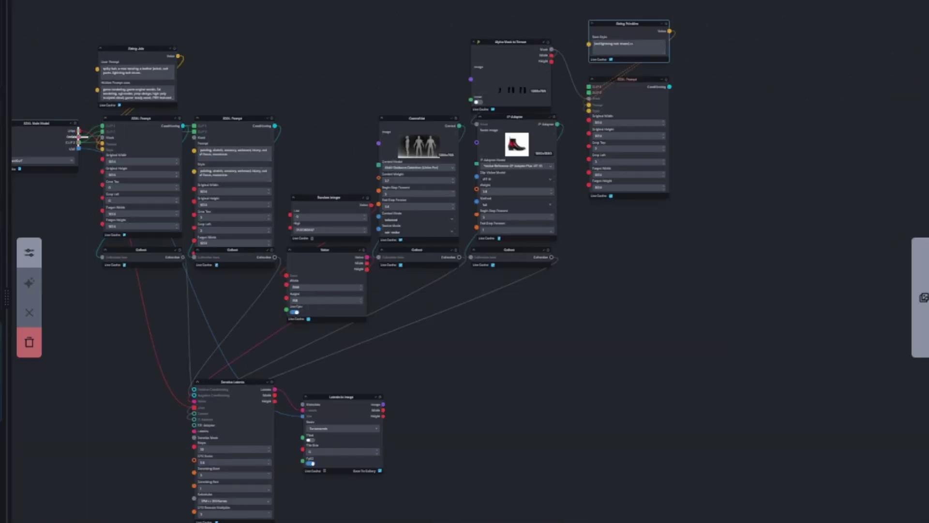
pyautogui.moveTo(79, 137); pyautogui.dragTo(628, 122)
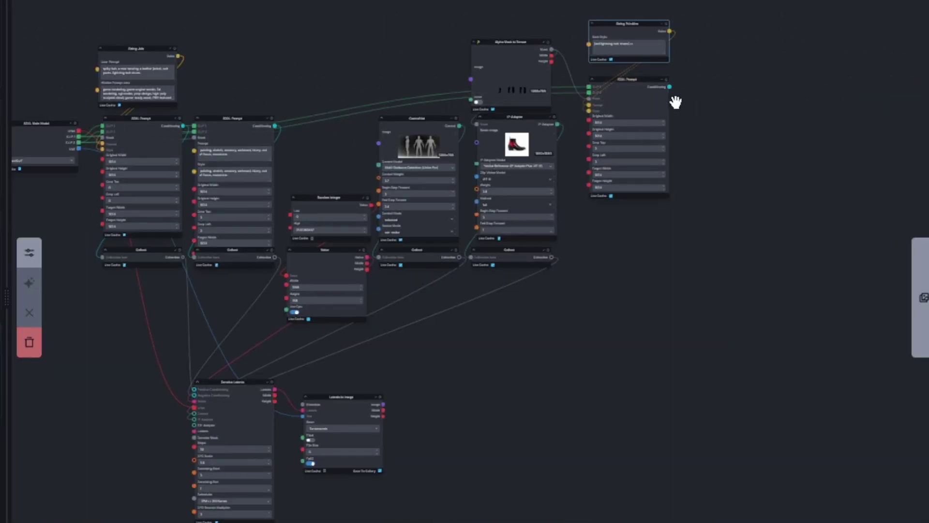
# - Connect the boot SDXL Prompt's Conditioning output to the positive prompt's Collect node
pyautogui.scroll(4, 674, 90)
pyautogui.moveTo(666, 86); pyautogui.dragTo(161, 393)
pyautogui.moveTo(910, 452); pyautogui.dragTo(589, 514)
pyautogui.scroll(2, 676, 441)
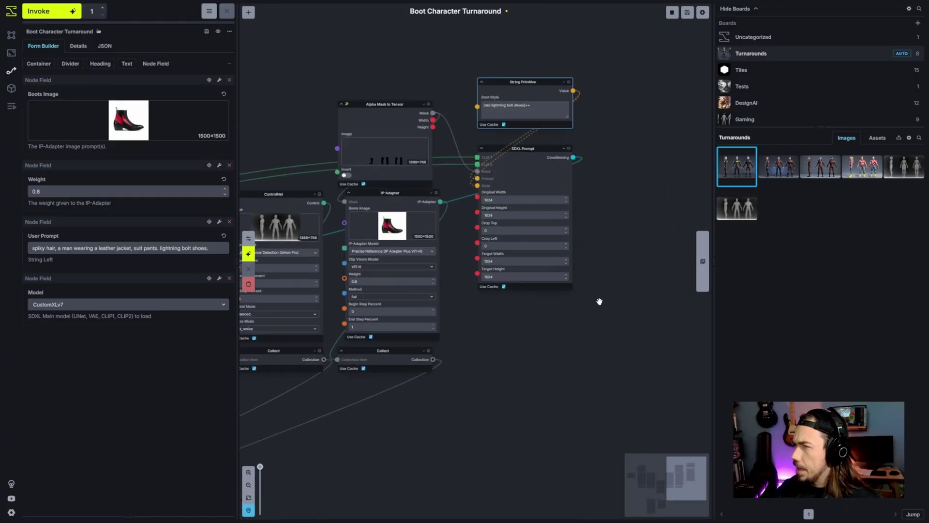
# - Set the IP-Adapter Weight to 0.6 in the form and switch to view mode
pyautogui.click(79, 195)
pyautogui.press('BackSpace')
pyautogui.write('6')
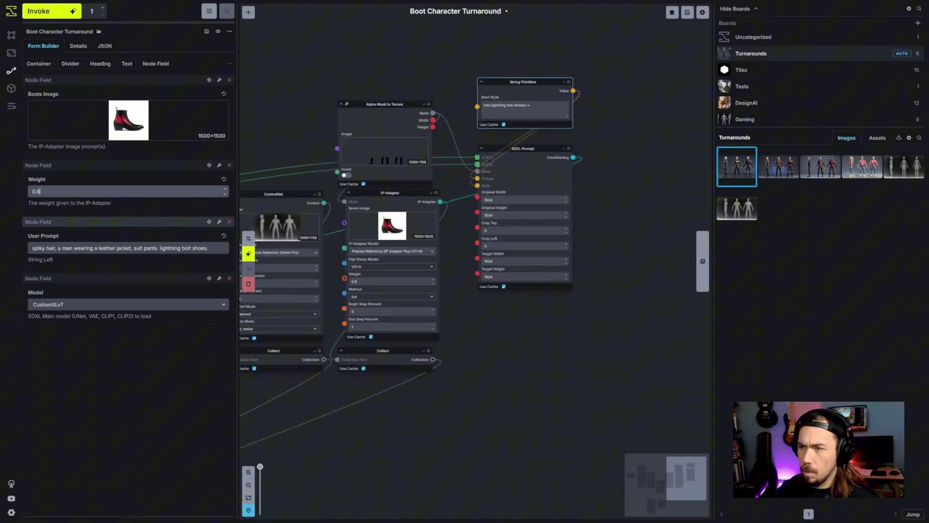
pyautogui.click(218, 32)
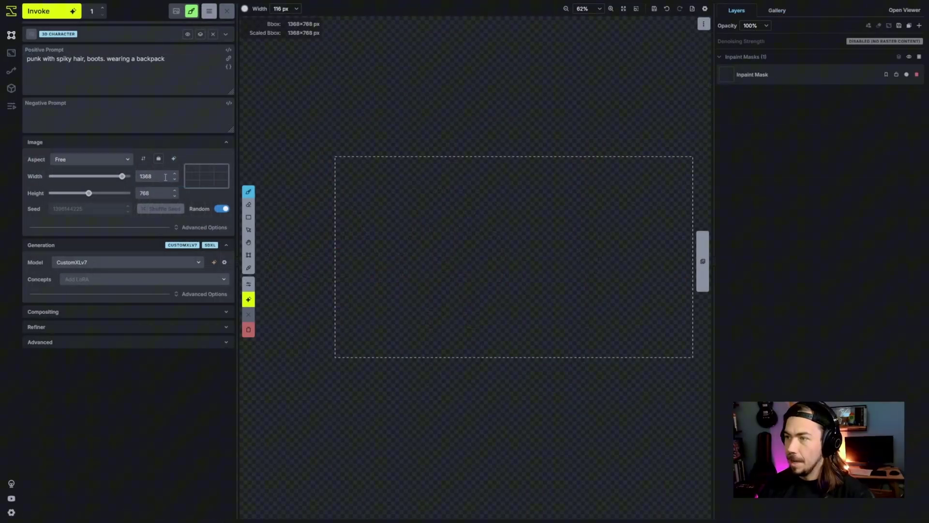
# - Reset the canvas size to 1024 × 1024 and clear the positive prompt along with the 3D Character prompt template
pyautogui.click(158, 160)
pyautogui.click(173, 159)
pyautogui.moveTo(166, 58); pyautogui.dragTo(26, 68)
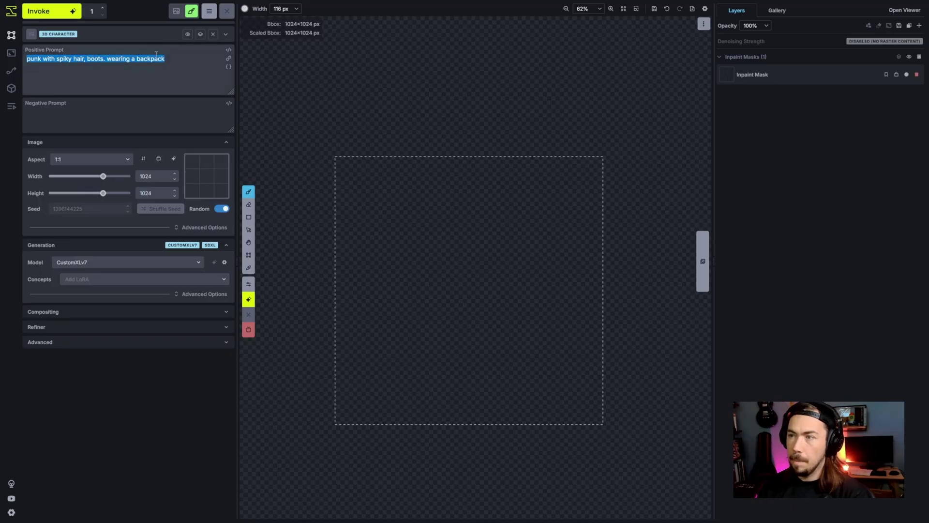
pyautogui.press('BackSpace')
pyautogui.click(213, 34)
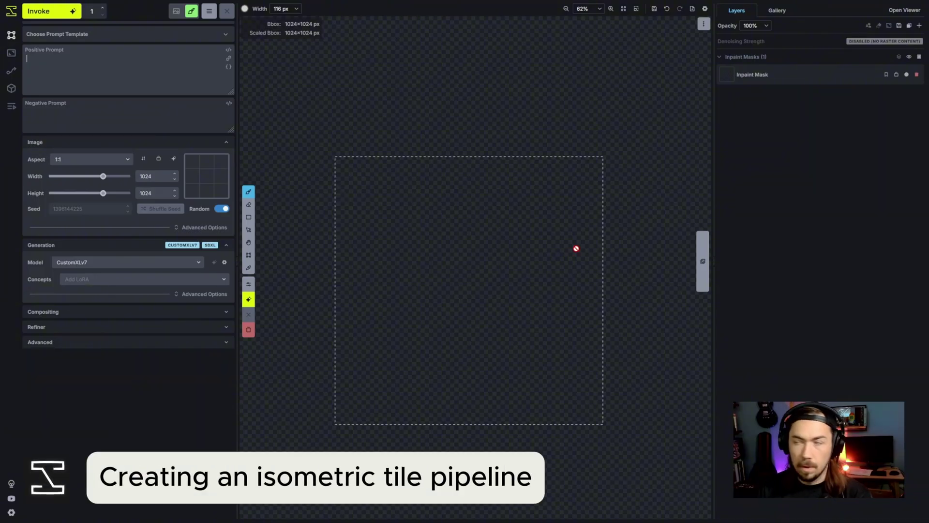
# - Open the Tiles board in the gallery to view the desert hexagon tile and the board's assets
pyautogui.click(777, 10)
pyautogui.click(763, 88)
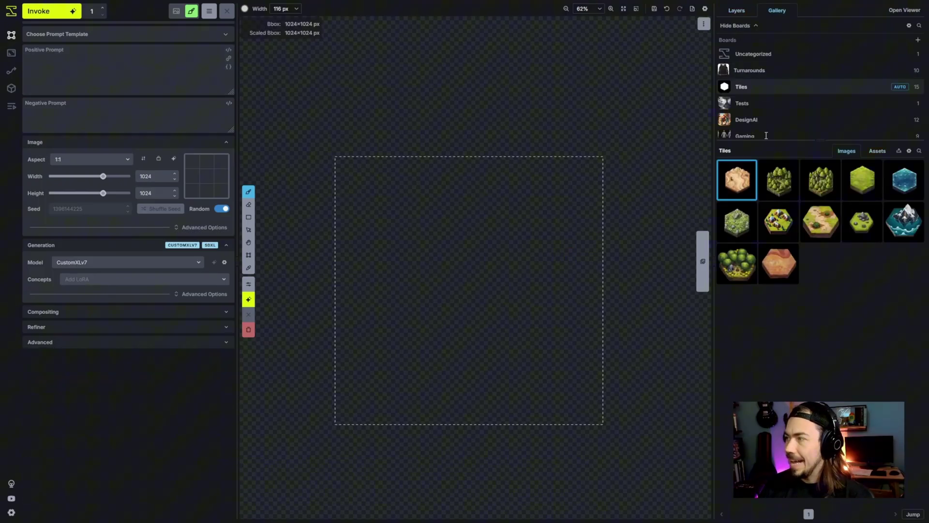
pyautogui.doubleClick(736, 180)
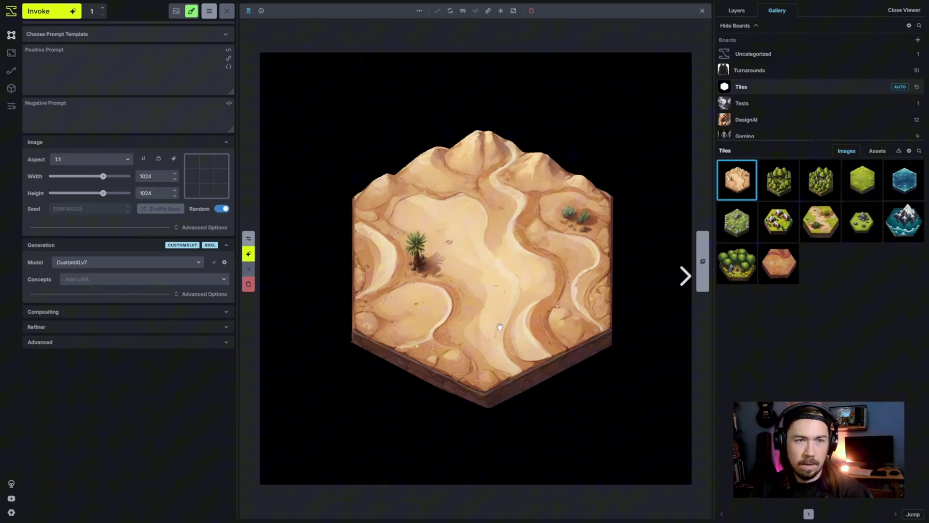
pyautogui.click(877, 151)
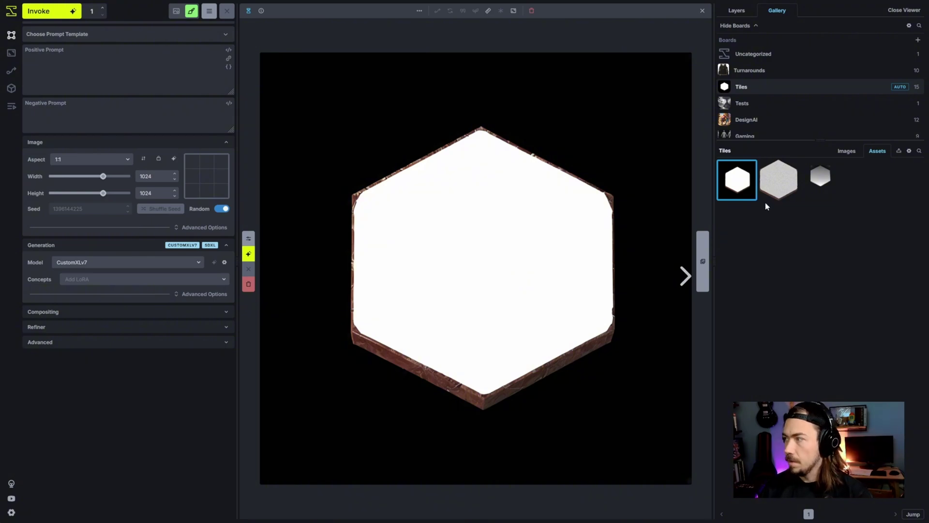
# - Add the blank white hexagon tile from the Tiles assets as a raster layer, preview the noise hexagon asset, and return to the canvas
pyautogui.moveTo(745, 186); pyautogui.dragTo(378, 141)
pyautogui.click(775, 187)
pyautogui.doubleClick(776, 188)
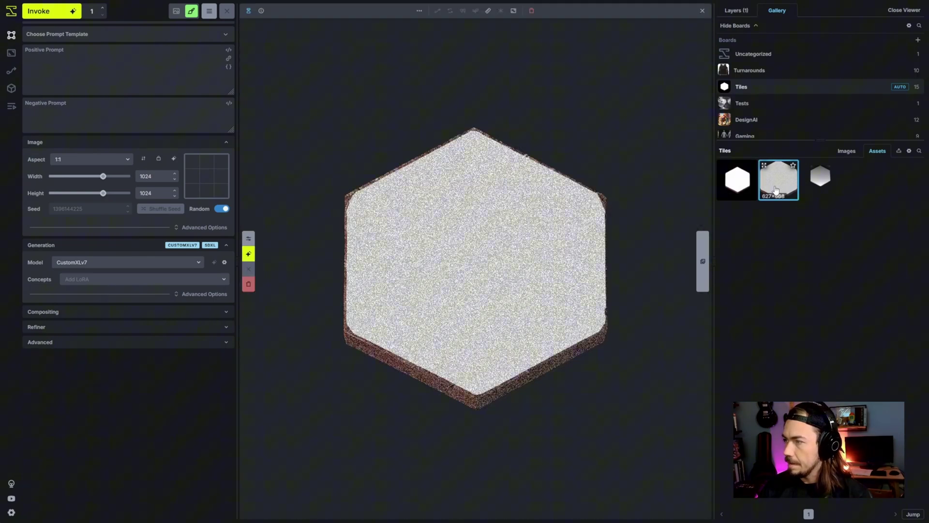
pyautogui.click(701, 11)
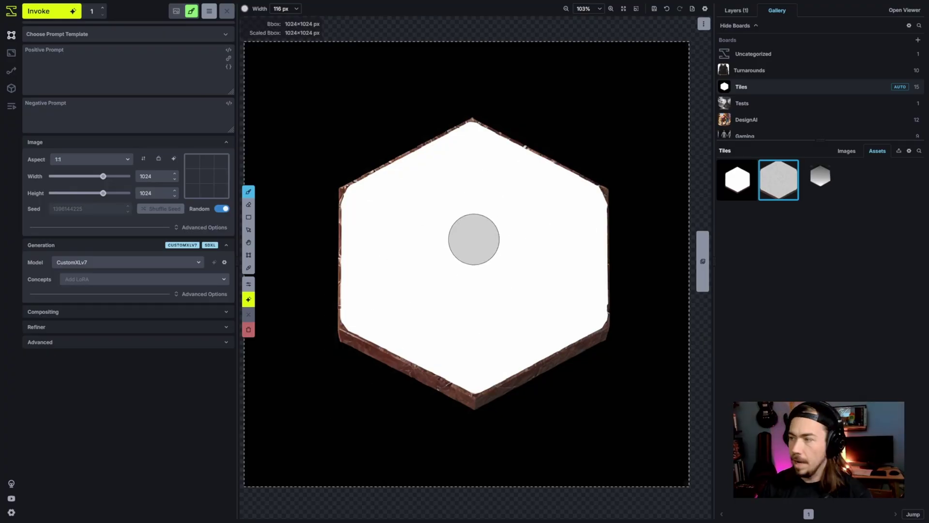
pyautogui.rightClick(474, 240)
pyautogui.click(425, 304)
pyautogui.click(400, 341)
pyautogui.click(458, 176)
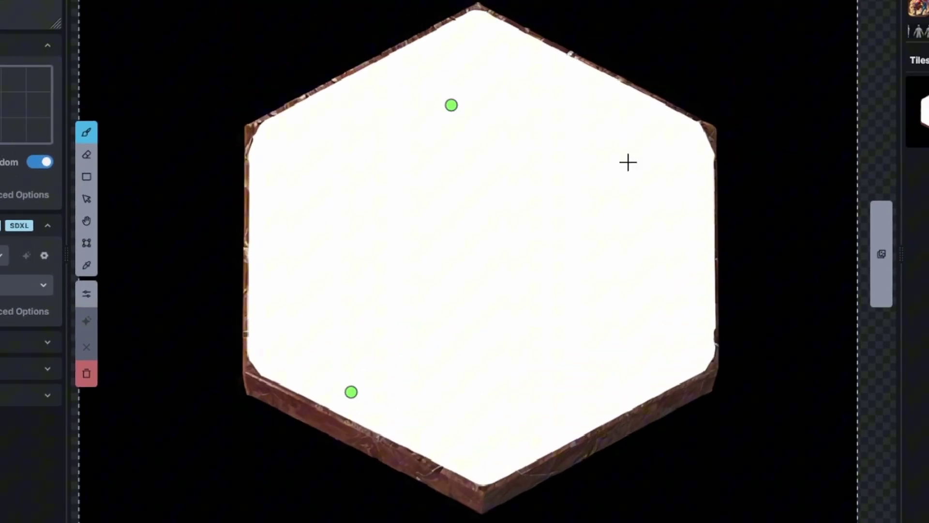
pyautogui.click(675, 247)
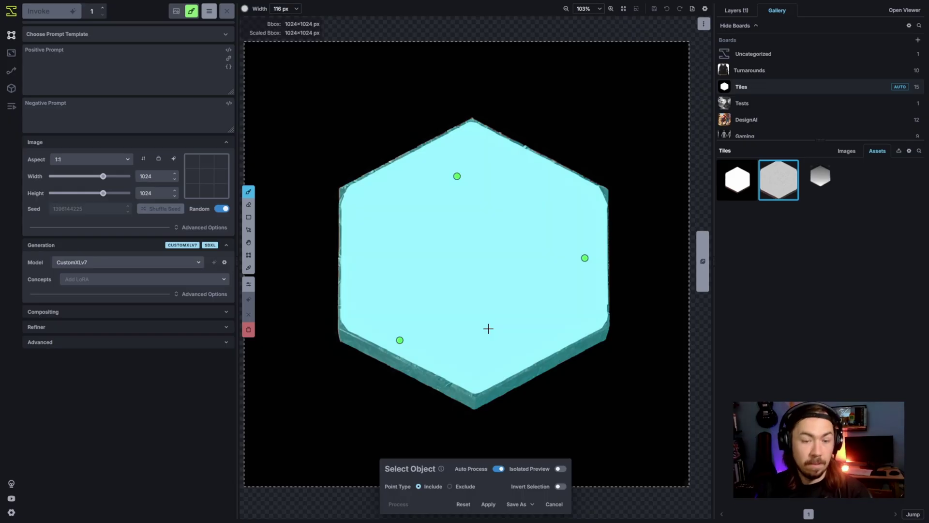
pyautogui.click(548, 496)
# - Add the noise hexagon and the gradient hexagon assets as raster layers and align both over the white tile
pyautogui.moveTo(779, 179); pyautogui.dragTo(344, 154)
pyautogui.moveTo(403, 174); pyautogui.dragTo(480, 233)
pyautogui.click(821, 180)
pyautogui.moveTo(806, 204); pyautogui.dragTo(402, 175)
pyautogui.moveTo(576, 142); pyautogui.dragTo(530, 205)
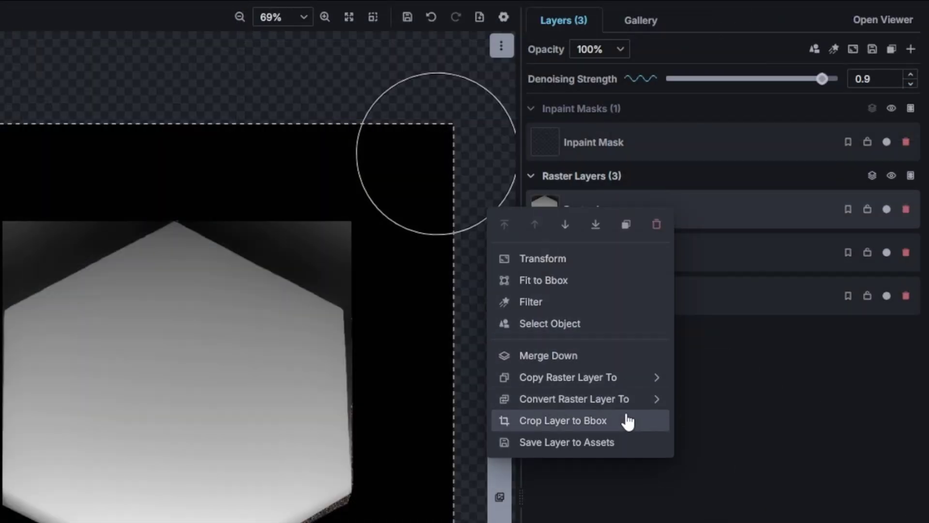
# - Convert the gradient hexagon's raster layer to a control layer using the Multi-Guidance Detection (Union Pro) model
pyautogui.moveTo(630, 402)
pyautogui.click(724, 422)
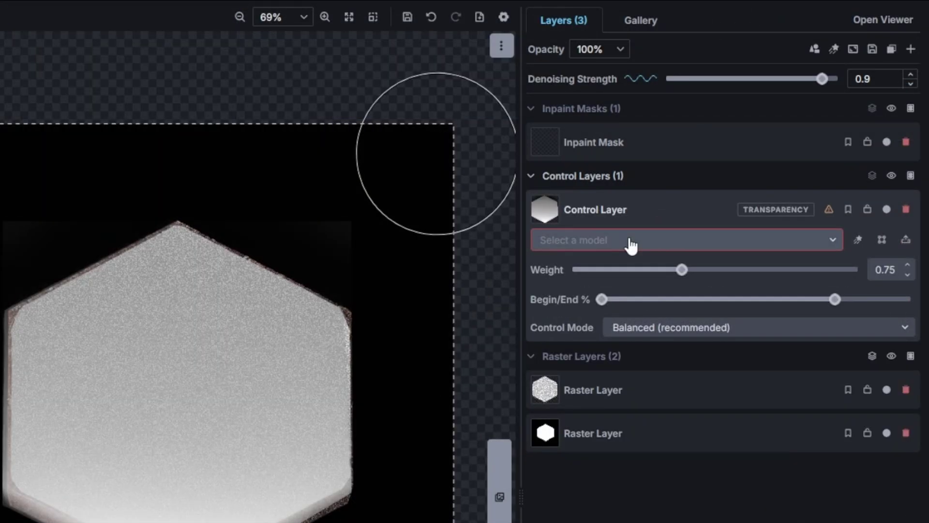
pyautogui.click(629, 243)
pyautogui.click(646, 382)
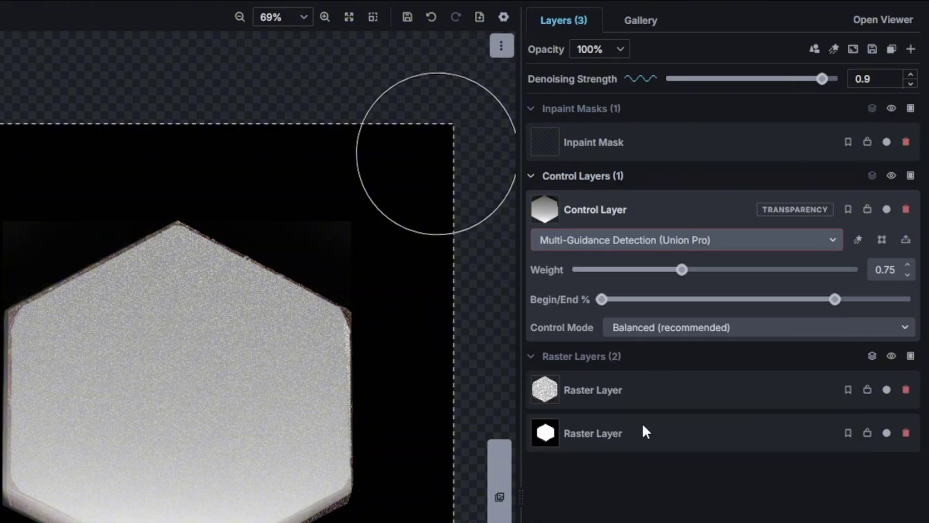
# - Erase the dark corners around the gradient hexagon on the control layer, turning its transparency effect off while erasing and back on
pyautogui.rightClick(676, 206)
pyautogui.click(593, 347)
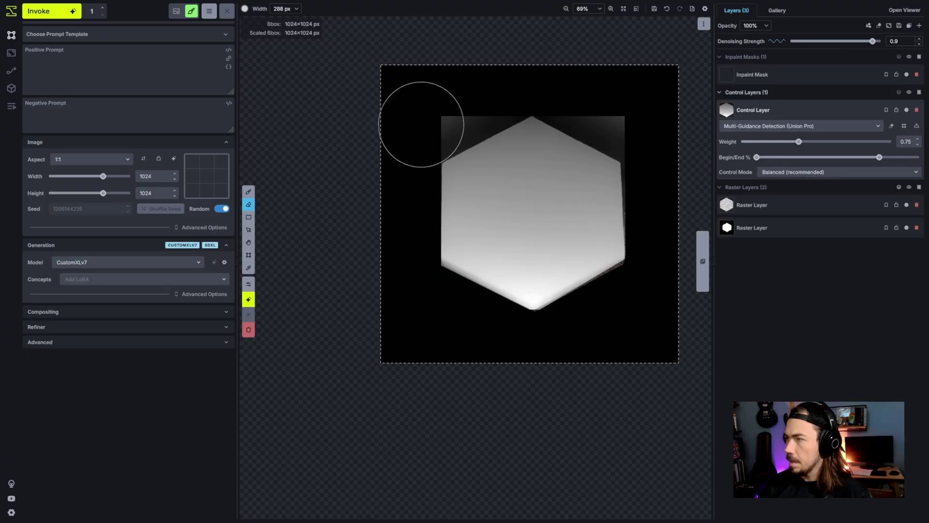
pyautogui.moveTo(421, 124); pyautogui.dragTo(481, 73)
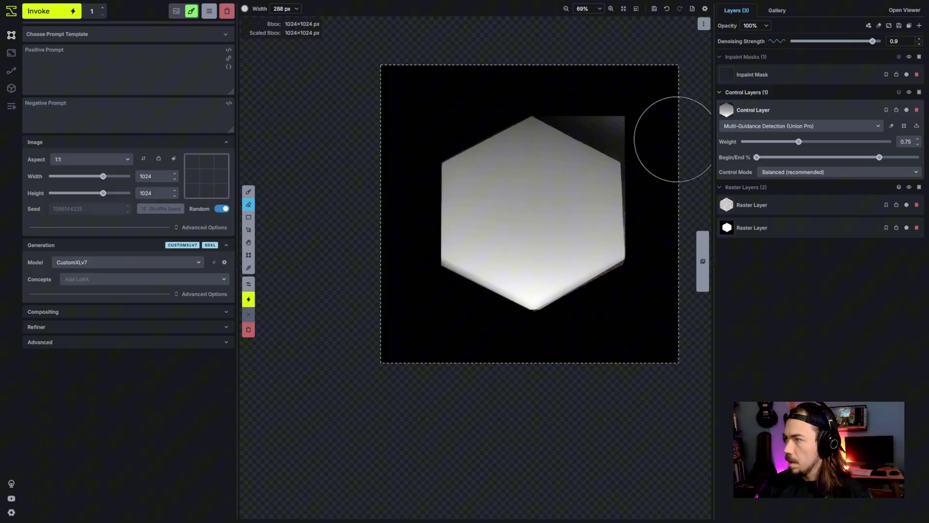
pyautogui.press('v')
pyautogui.moveTo(599, 217); pyautogui.dragTo(601, 214)
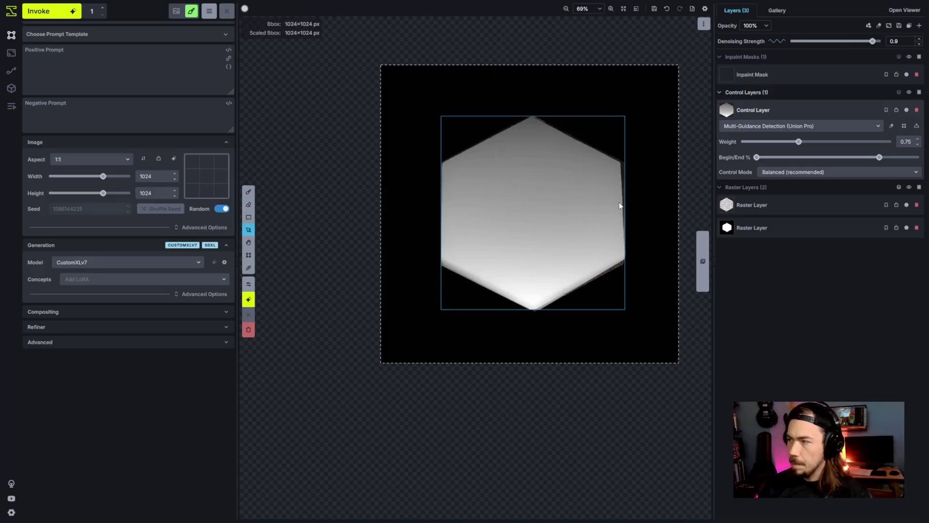
pyautogui.rightClick(829, 127)
pyautogui.click(760, 181)
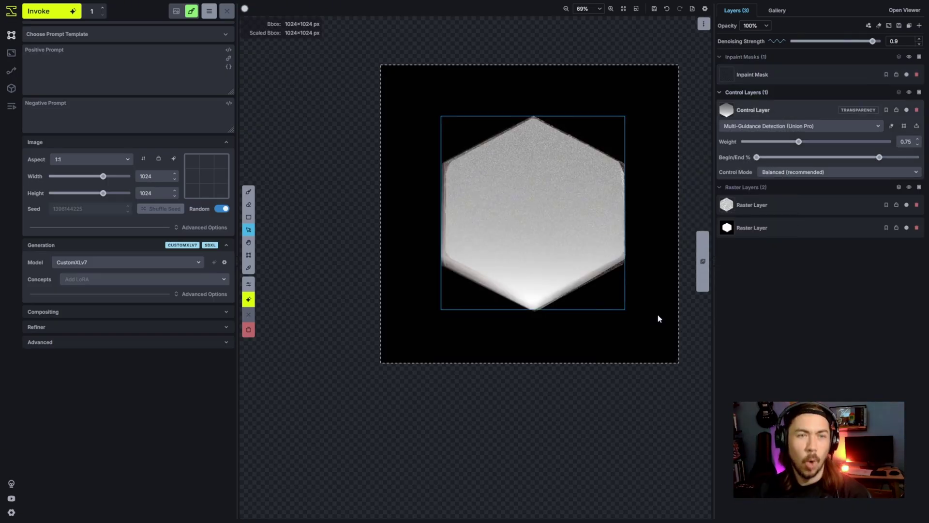
# - Choose the Tile prompt template and flatten it into the positive and negative prompts
pyautogui.click(156, 35)
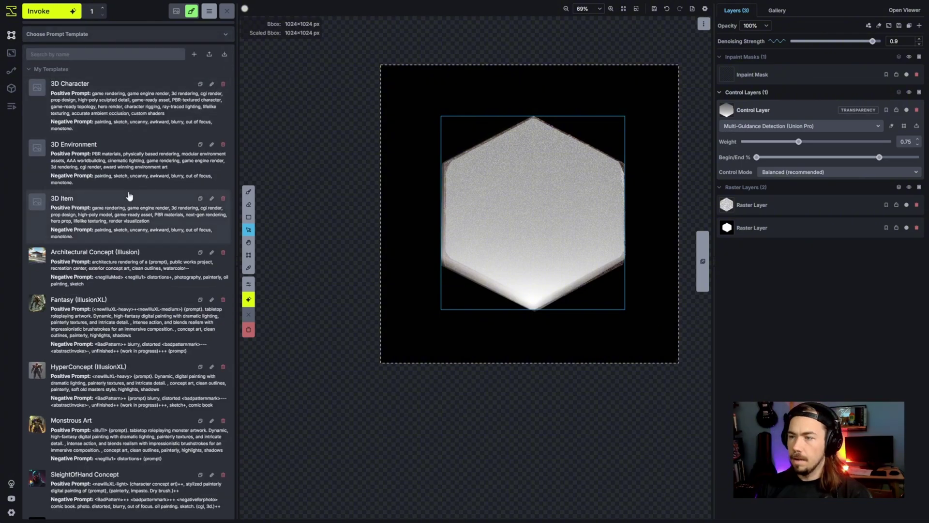
pyautogui.scroll(-8, 129, 195)
pyautogui.scroll(2, 140, 208)
pyautogui.click(136, 231)
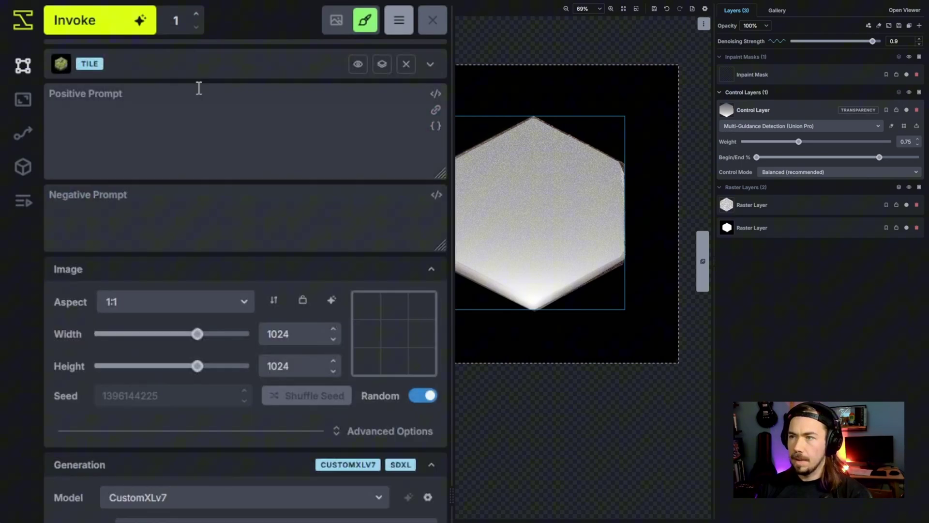
pyautogui.click(382, 64)
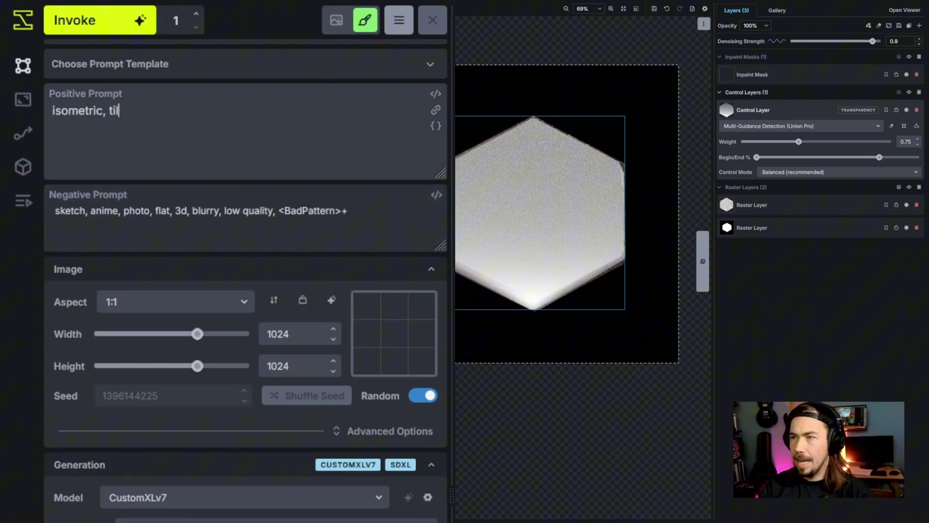
# - Set the positive prompt to "a forest, isometric, tile, hexagon"
pyautogui.press('BackSpace')
pyautogui.write('agon,a forest,')
# - Set the control layer's weight to 0.7, reduce its end percentage to about a quarter of the range, and generate an image
pyautogui.moveTo(798, 141); pyautogui.dragTo(784, 142)
pyautogui.moveTo(880, 157); pyautogui.dragTo(806, 157)
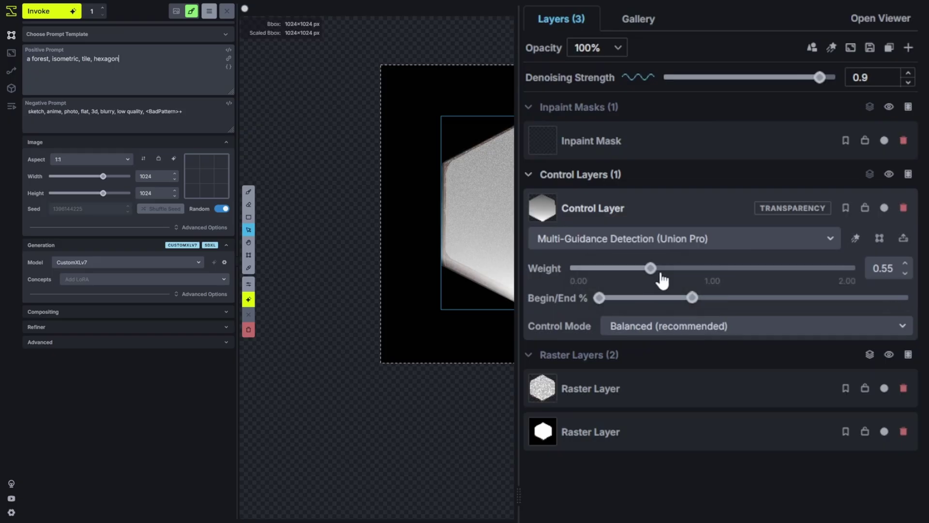
pyautogui.moveTo(663, 280)
pyautogui.mouseDown()
pyautogui.moveTo(678, 281)
pyautogui.moveTo(664, 270)
pyautogui.mouseUp()
pyautogui.moveTo(692, 298); pyautogui.dragTo(671, 277)
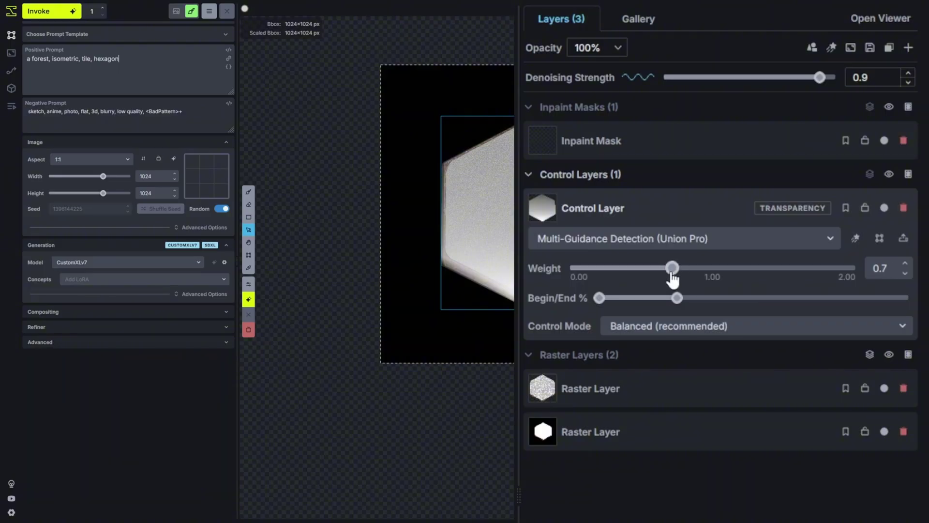
pyautogui.click(66, 12)
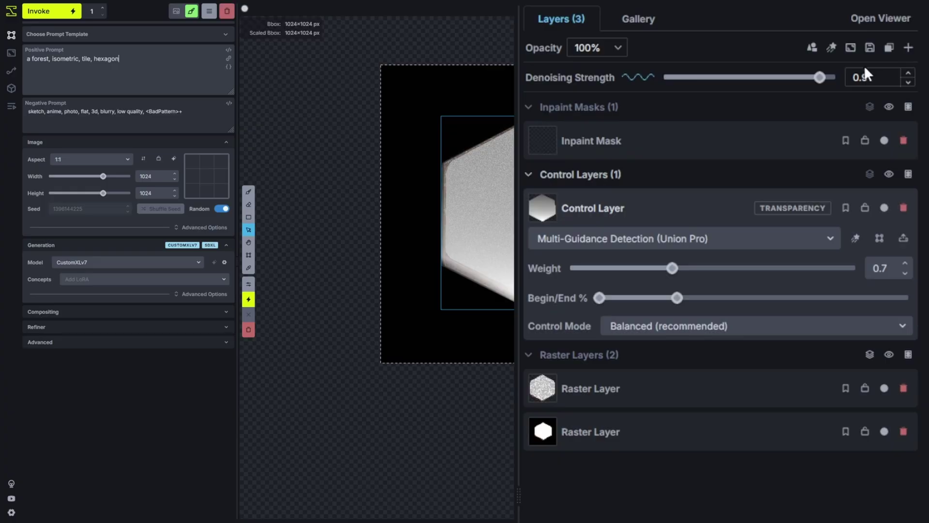
# - Raise the denoising strength to 0.99 and generate another forest tile
pyautogui.moveTo(822, 79); pyautogui.dragTo(834, 82)
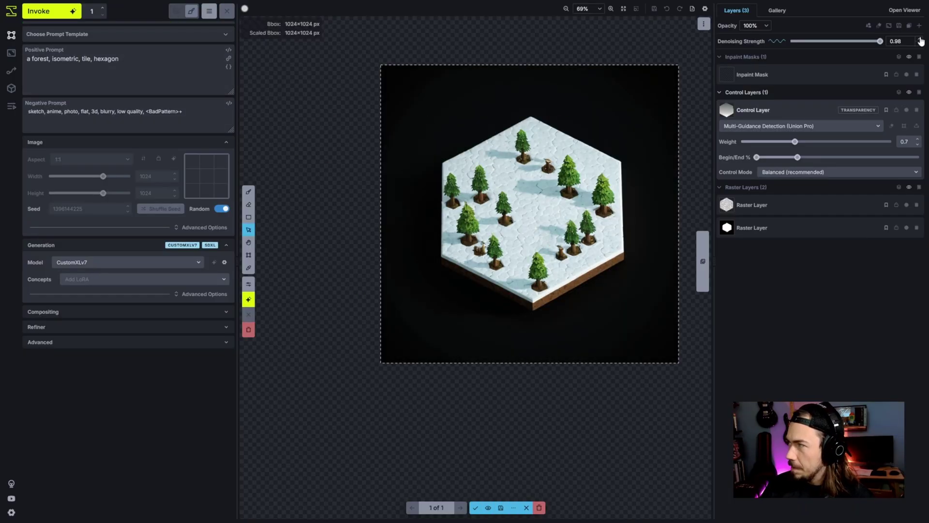
pyautogui.click(921, 40)
pyautogui.click(60, 18)
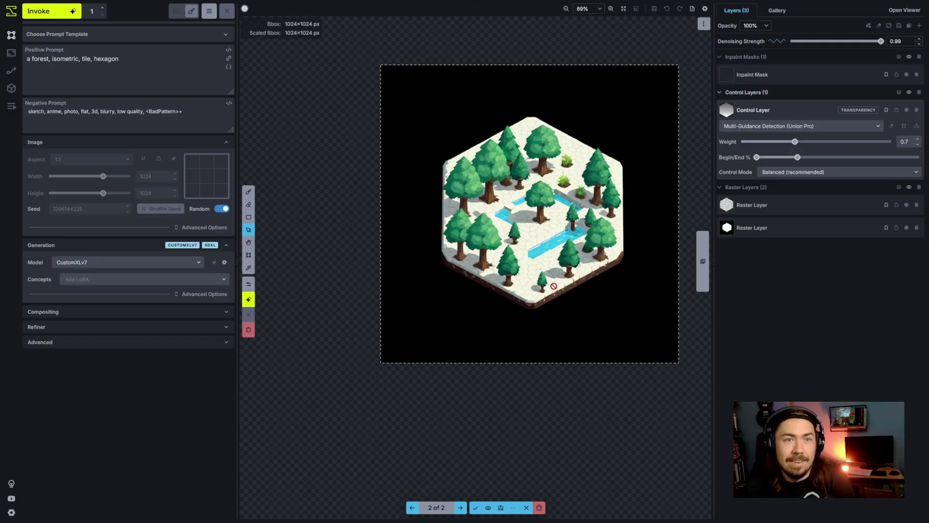
# - Append "painterly concept, handpainted, crafted with love and care" to the positive prompt as a new sentence and generate again
pyautogui.click(180, 69)
pyautogui.write('.')
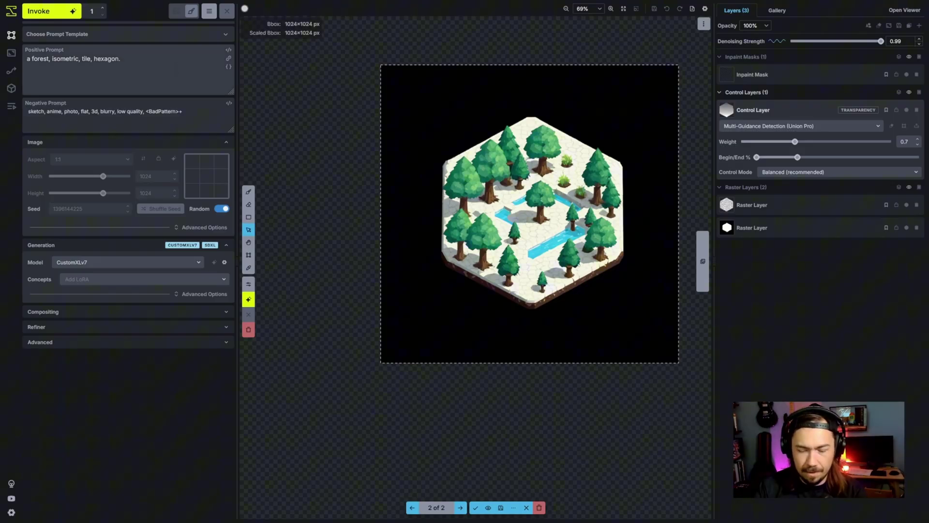
pyautogui.write(' painterly concept, handpainted')
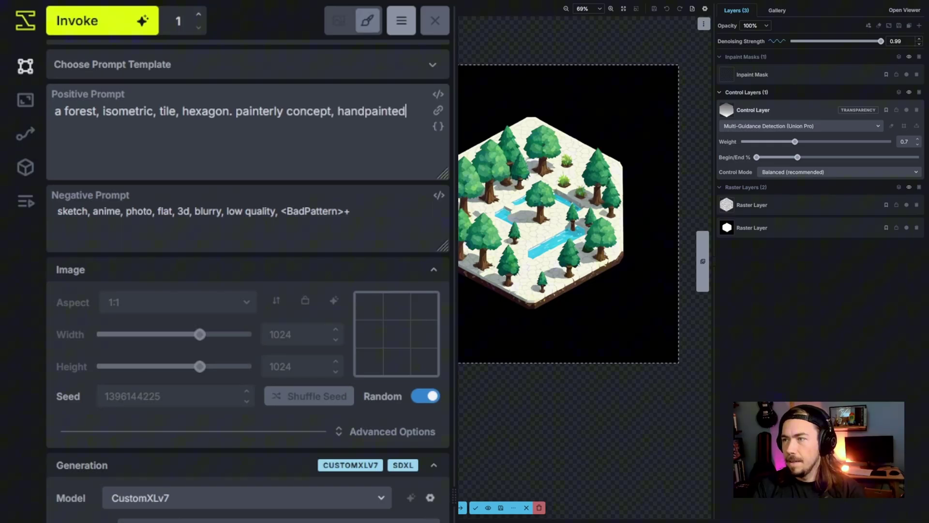
pyautogui.write(', crafted')
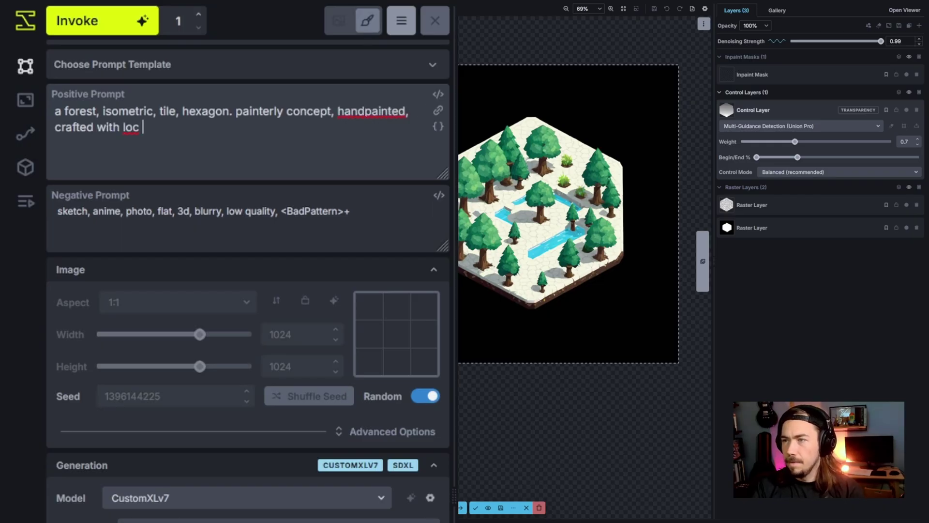
pyautogui.write(' with love and care')
pyautogui.click(153, 27)
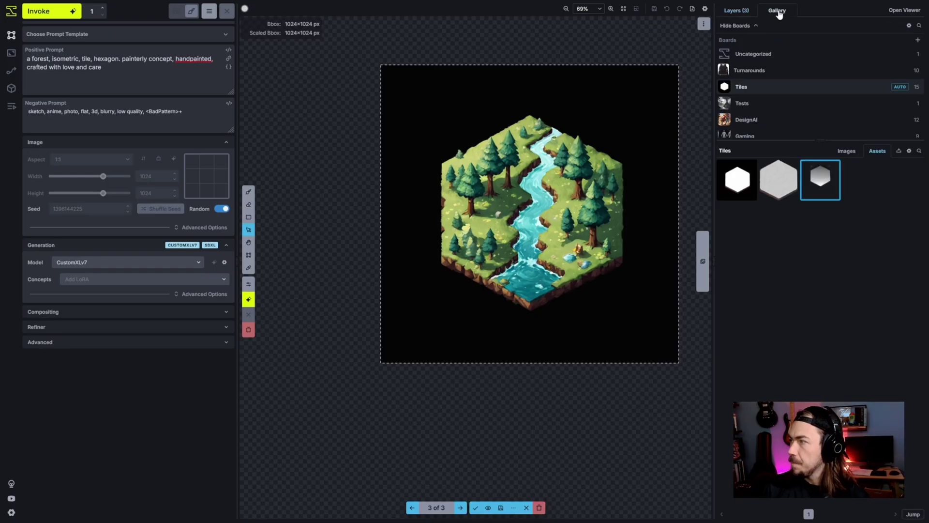
# - Browse the finished images on the Tiles board, comparing the style and shape of the desert, forest, grass, water and mountain tiles
pyautogui.click(847, 150)
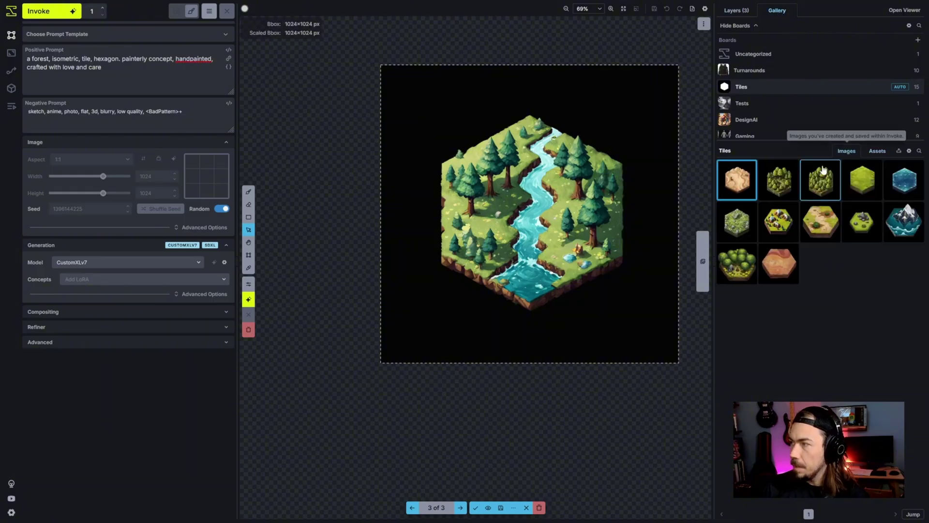
pyautogui.click(747, 188)
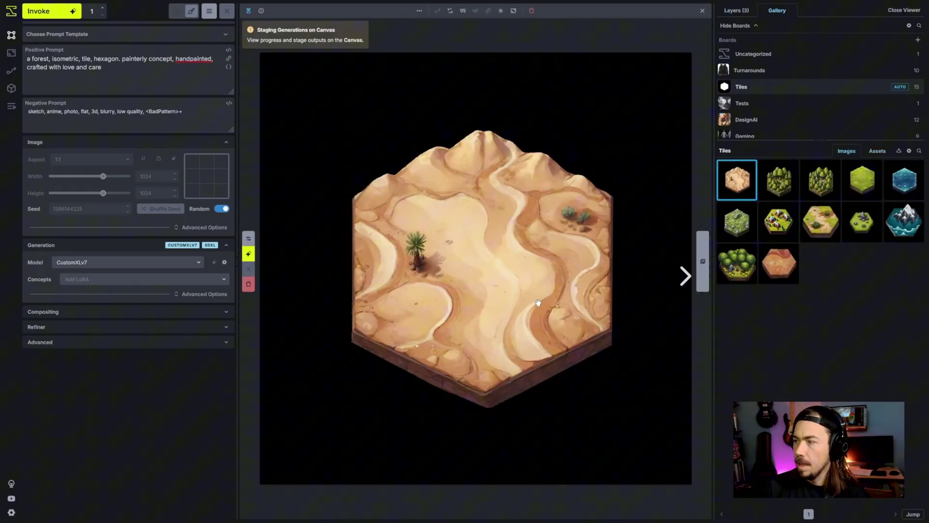
pyautogui.press('Right')
pyautogui.press('Right')
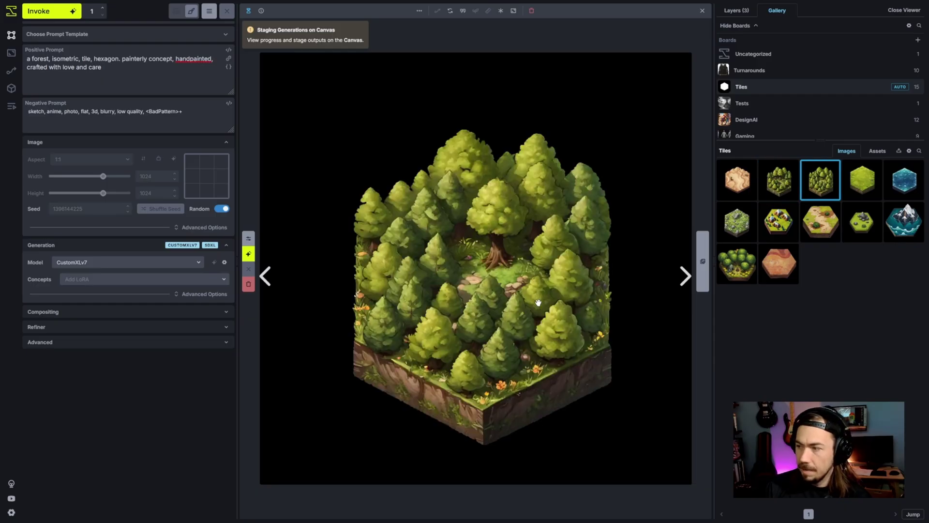
pyautogui.press('Right')
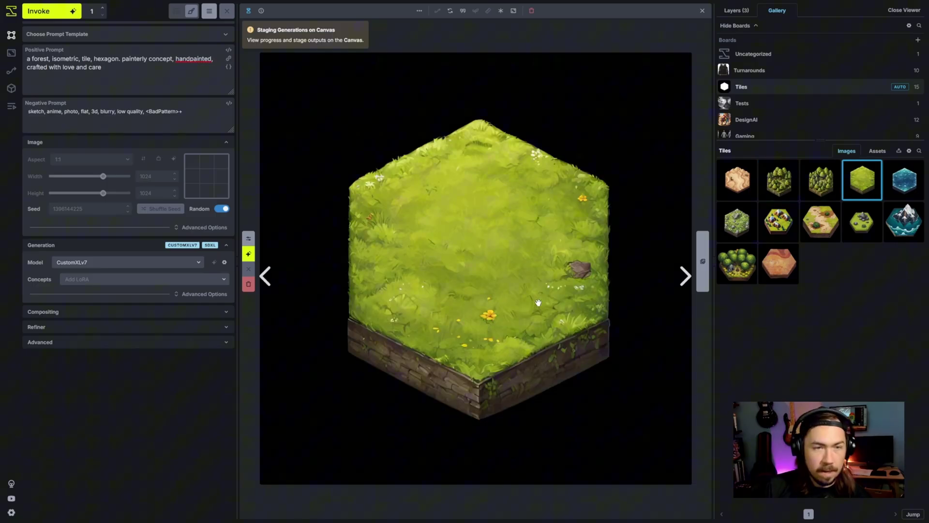
pyautogui.press('Right')
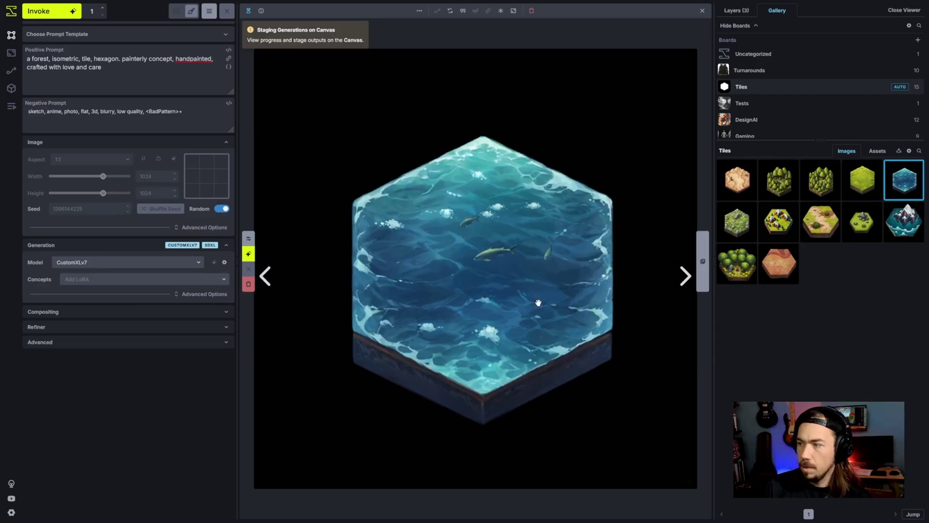
pyautogui.press('Right')
pyautogui.press('Right')
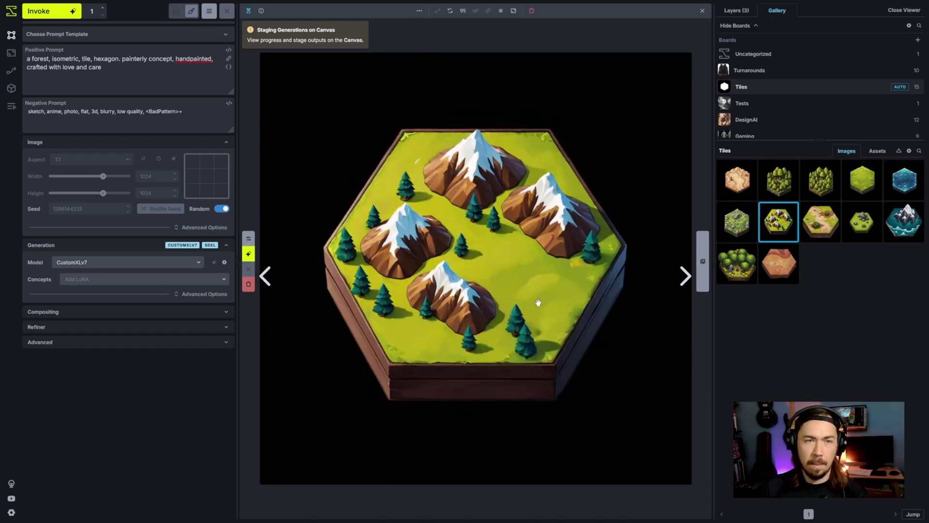
pyautogui.press('Left')
pyautogui.press('Right')
pyautogui.press('Left')
pyautogui.press('Right')
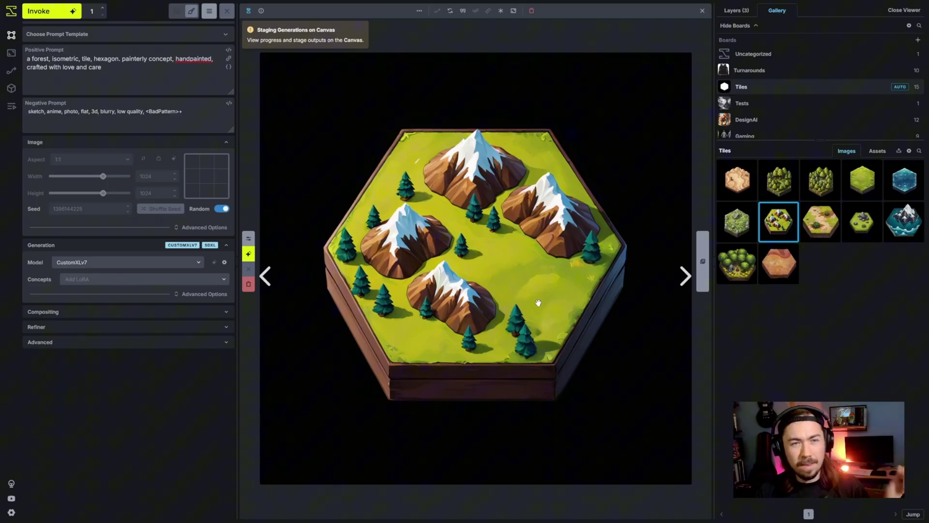
pyautogui.press('Up')
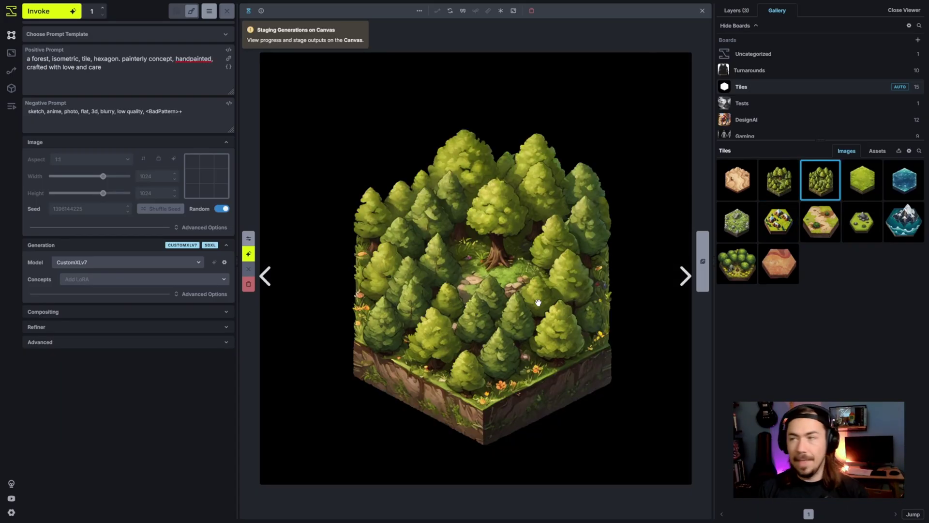
pyautogui.press('Left')
pyautogui.press('Left')
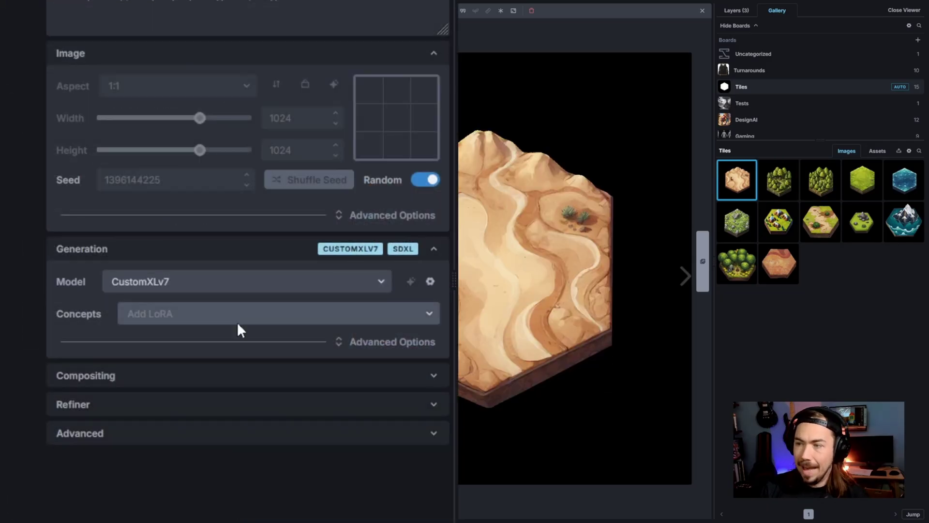
# - Add the "111 - Tile" LoRA to the concepts and lower its weight
pyautogui.click(238, 324)
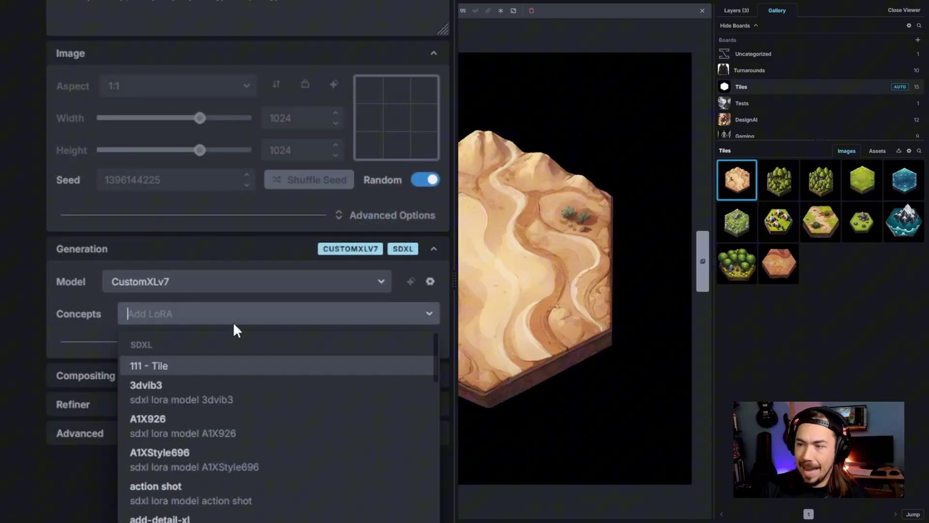
pyautogui.click(167, 364)
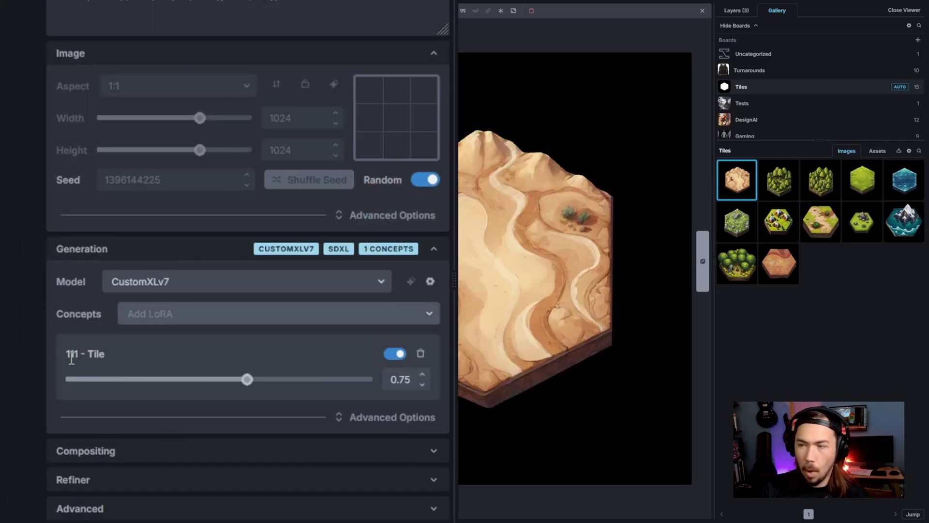
pyautogui.moveTo(247, 379); pyautogui.dragTo(222, 388)
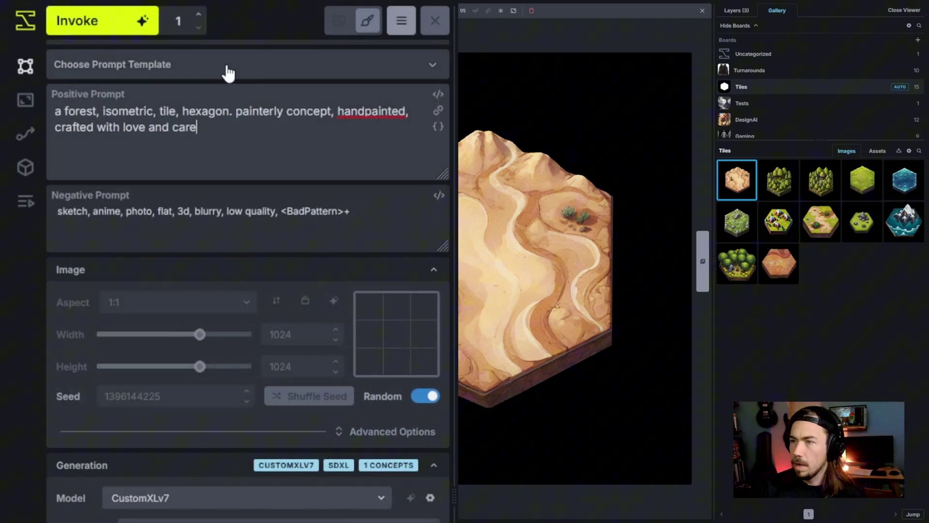
# - Clear the negative prompt and apply the "Tile" prompt template, keeping only "a forest," as positive prompt, with the combined prompts previewed
pyautogui.press('Tab')
pyautogui.hotkey('ctrl', 'a')
pyautogui.press('BackSpace')
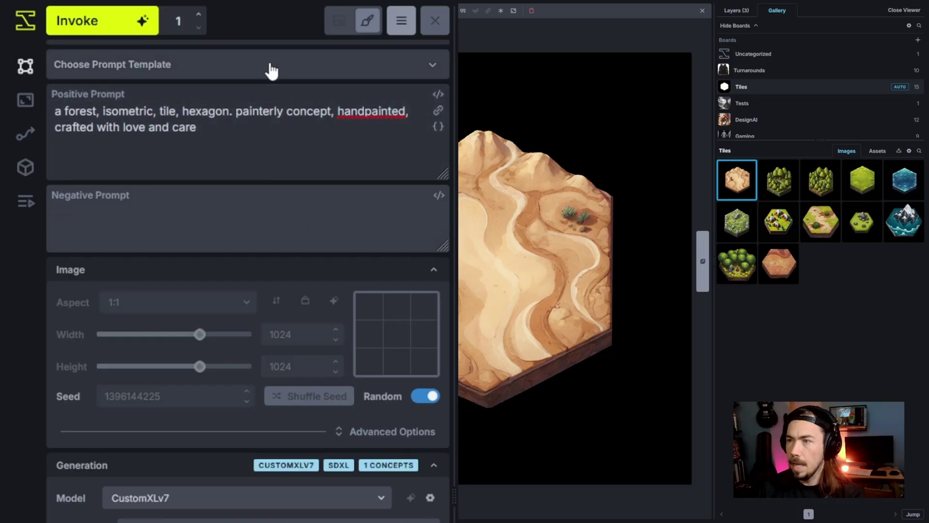
pyautogui.click(270, 67)
pyautogui.write('tile')
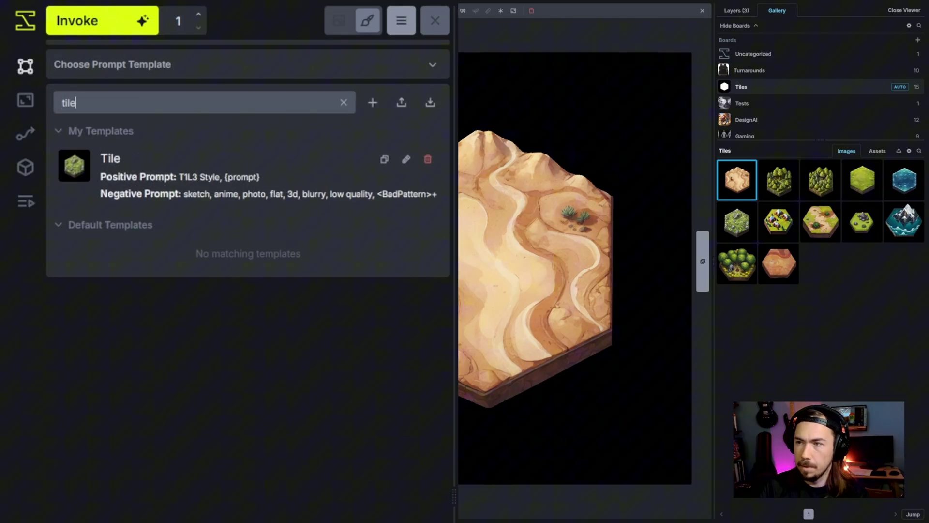
pyautogui.click(236, 187)
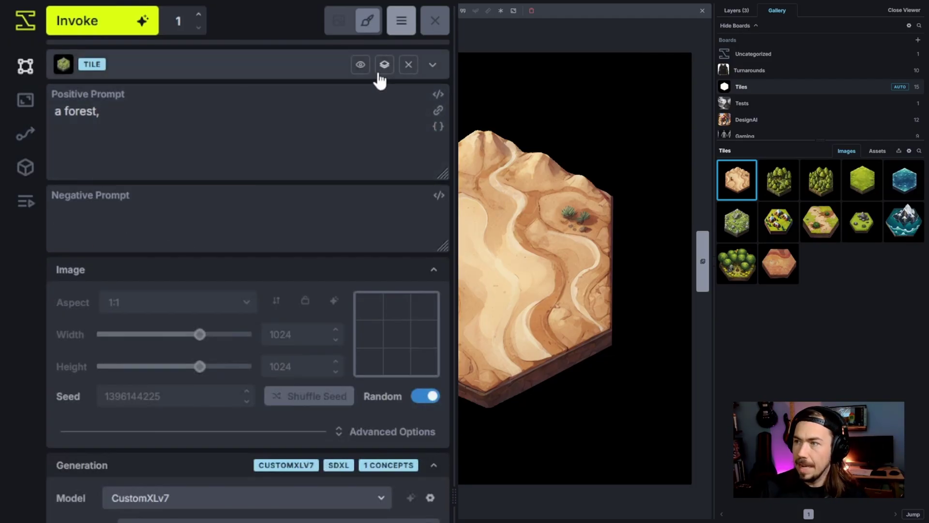
pyautogui.click(361, 65)
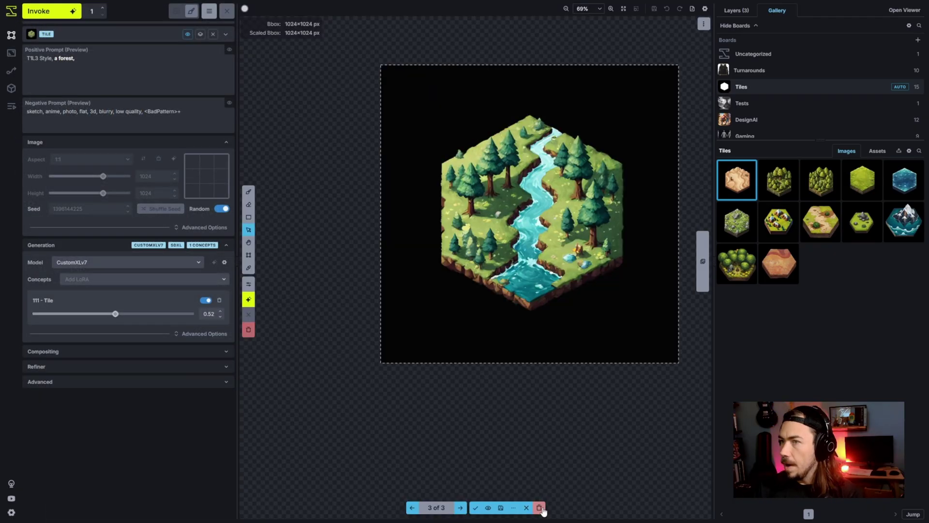
# - Discard the staged images and generate a new tile from the positive prompt "a forest" with the template applied
pyautogui.click(542, 506)
pyautogui.scroll(3, 537, 349)
pyautogui.moveTo(519, 212); pyautogui.dragTo(520, 292)
pyautogui.click(136, 70)
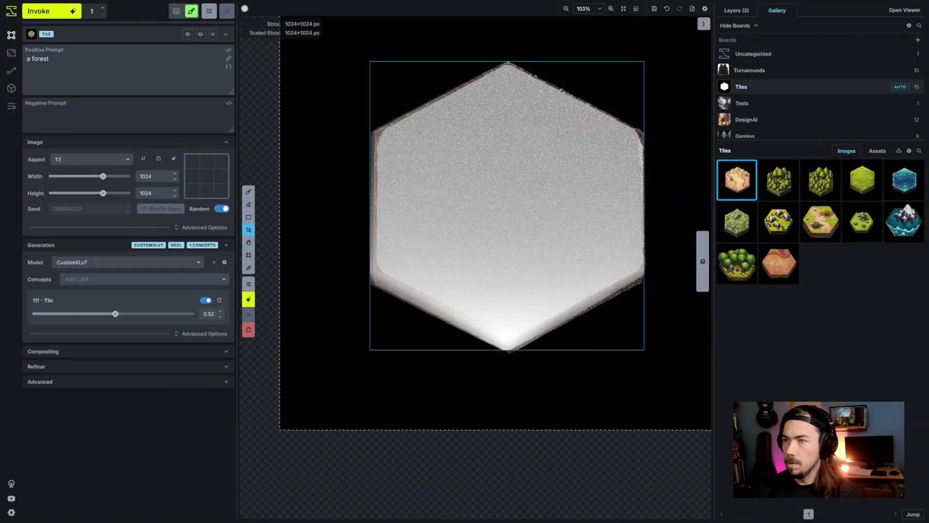
pyautogui.click(69, 12)
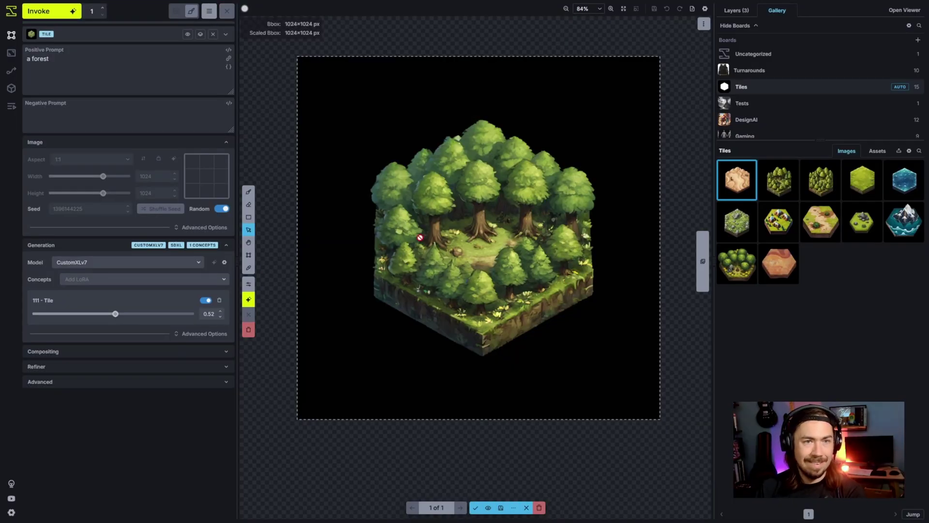
# - Replace the positive prompt with "a panda fortress, 2.5d, isometric" and generate a tile
pyautogui.hotkey('alt', 'a')
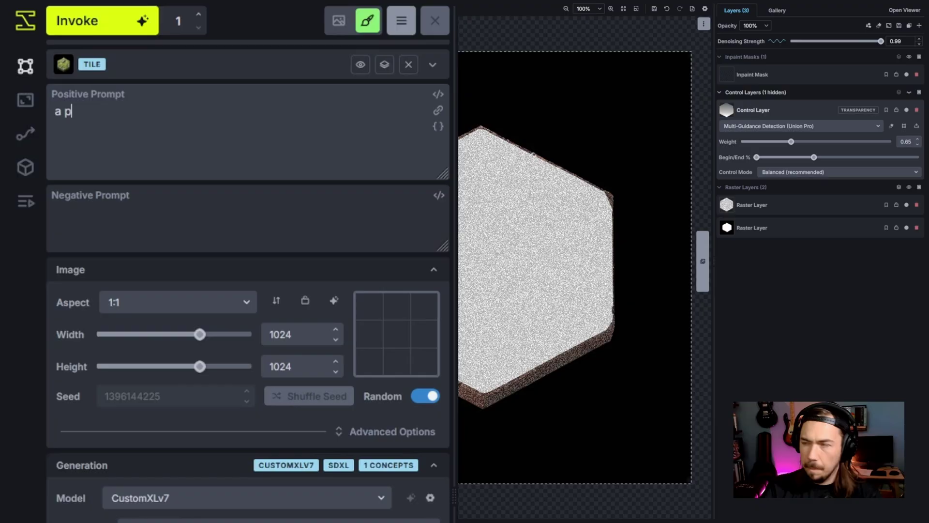
pyautogui.write('anda fortress, 2.5d,')
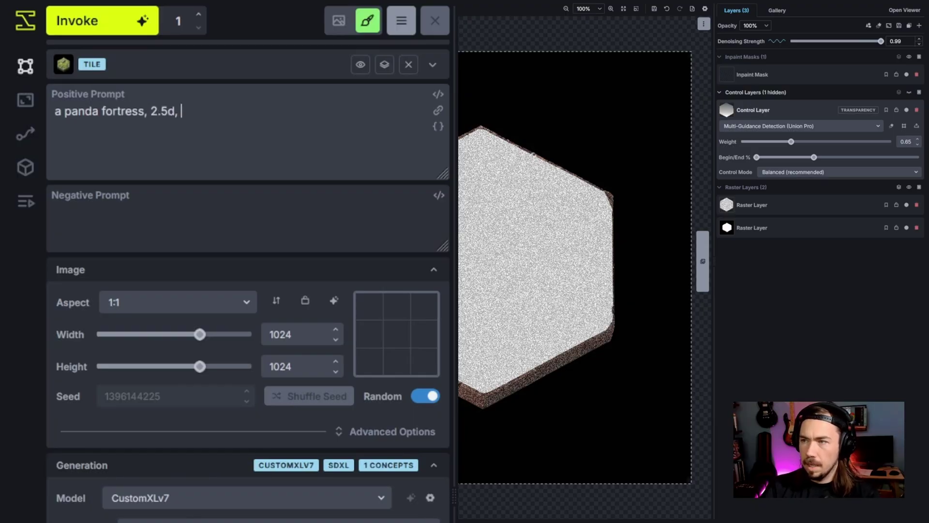
pyautogui.write(' isometric')
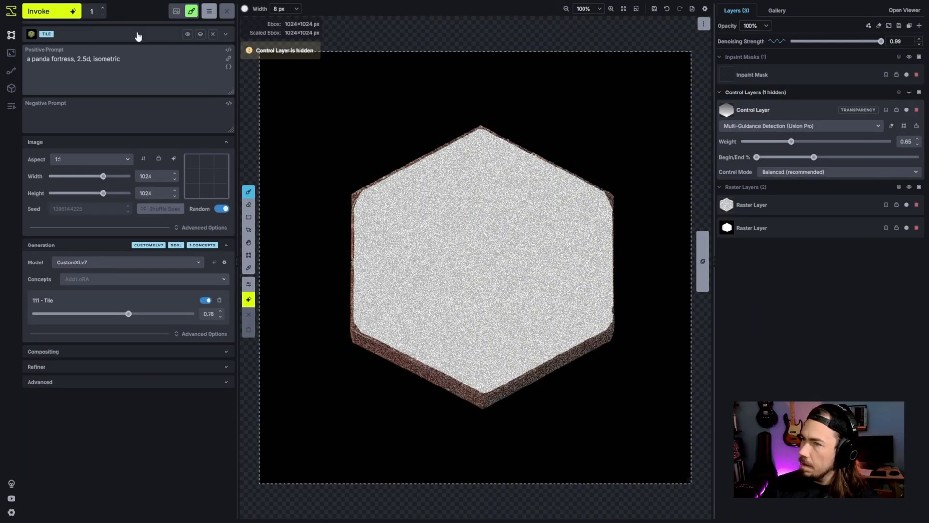
pyautogui.click(62, 14)
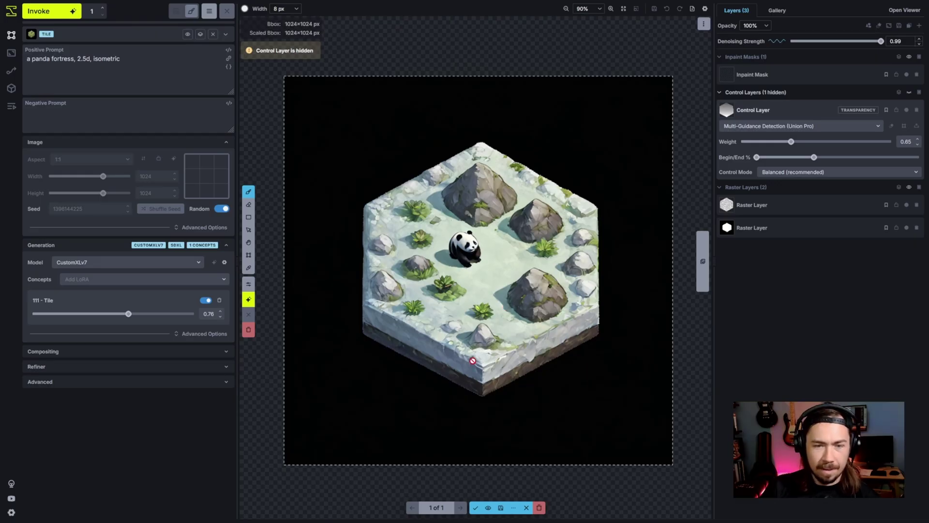
# - Change the positive prompt to "a panda themed castle+ fortress+, 2.5d, isometric" and generate again
pyautogui.click(74, 59)
pyautogui.write('themed castle+')
pyautogui.write('+')
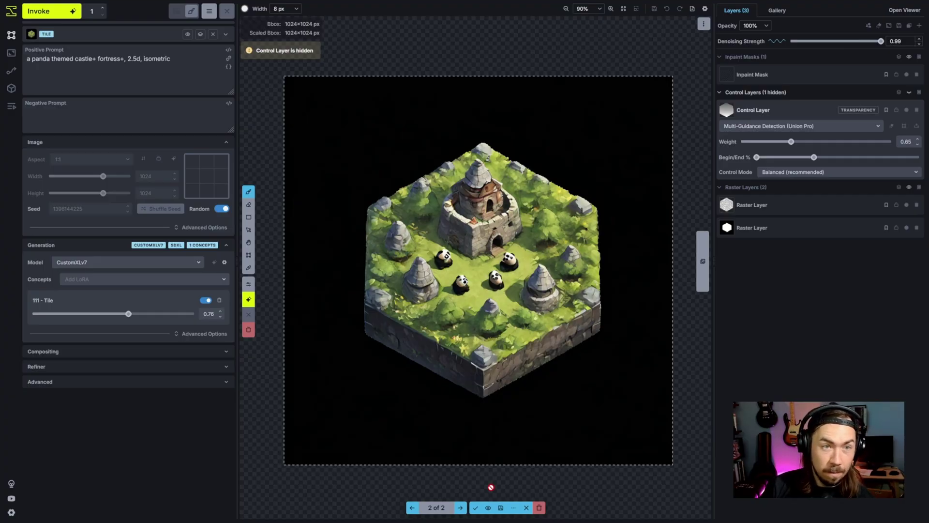
pyautogui.hotkey('ctrl', 'Return')
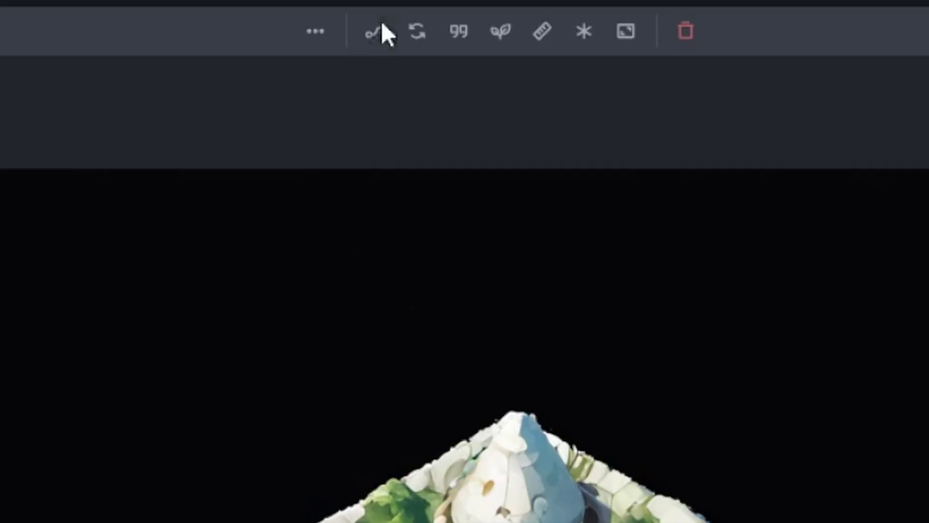
# - Load the workflow embedded in the generated panda castle tile, replacing the current workflow despite its unsaved changes
pyautogui.click(382, 27)
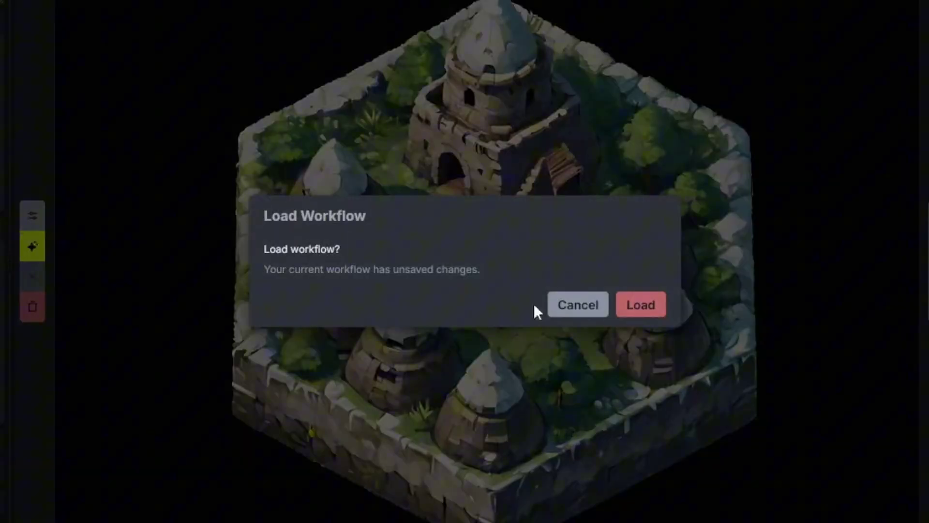
pyautogui.click(656, 312)
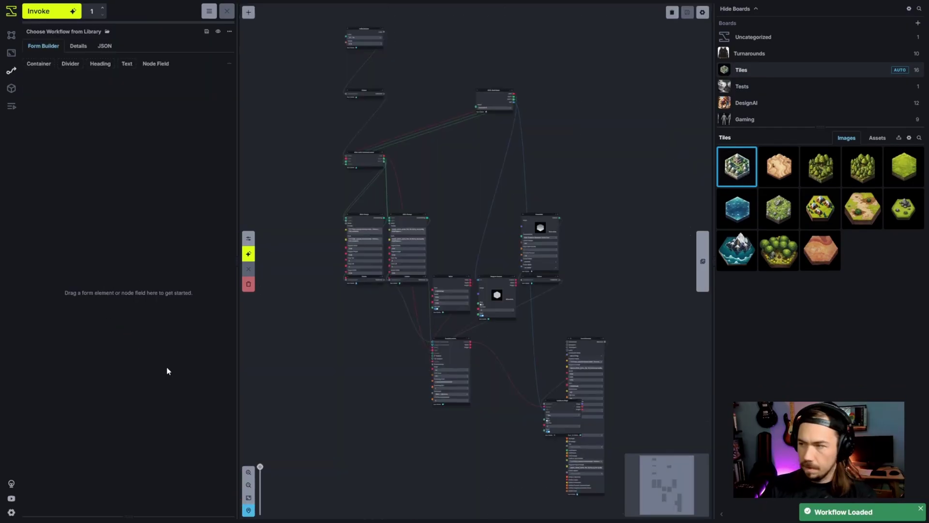
pyautogui.scroll(5, 442, 118)
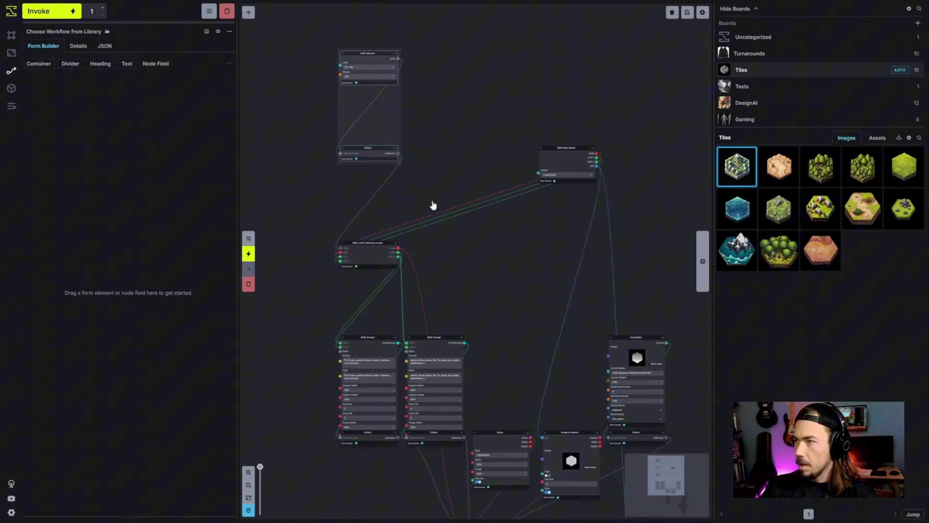
# - Rearrange the SDXL Main Model and SDXL LoRA Collection Loader nodes into a row in front of the two SDXL Prompt nodes
pyautogui.moveTo(370, 80); pyautogui.dragTo(514, 253)
pyautogui.moveTo(375, 242); pyautogui.dragTo(303, 340)
pyautogui.moveTo(555, 148); pyautogui.dragTo(553, 152)
pyautogui.moveTo(436, 215); pyautogui.dragTo(234, 353)
pyautogui.moveTo(564, 273); pyautogui.dragTo(595, 184)
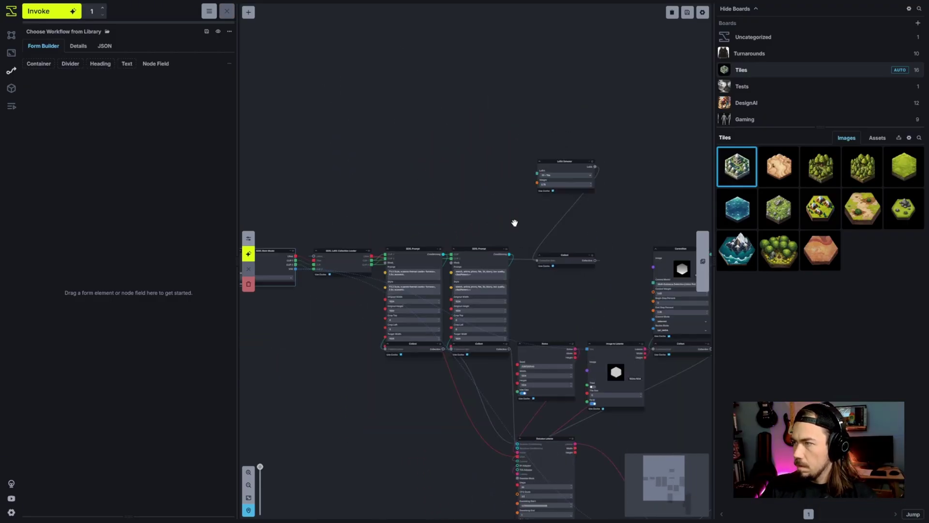
pyautogui.moveTo(546, 133); pyautogui.dragTo(578, 261)
pyautogui.moveTo(572, 170); pyautogui.dragTo(351, 192)
pyautogui.click(351, 134)
# - Stack the LoRA Selector and Collect nodes above the SDXL LoRA Collection Loader, beside the SDXL Main Model node
pyautogui.scroll(2, 468, 384)
pyautogui.moveTo(579, 333); pyautogui.dragTo(387, 410)
pyautogui.moveTo(391, 402); pyautogui.dragTo(378, 321)
pyautogui.moveTo(590, 275); pyautogui.dragTo(345, 309)
pyautogui.moveTo(695, 68); pyautogui.dragTo(315, 250)
pyautogui.moveTo(699, 189); pyautogui.dragTo(367, 428)
pyautogui.moveTo(306, 244); pyautogui.dragTo(289, 420)
pyautogui.moveTo(327, 372); pyautogui.dragTo(421, 280)
pyautogui.moveTo(393, 325); pyautogui.dragTo(388, 330)
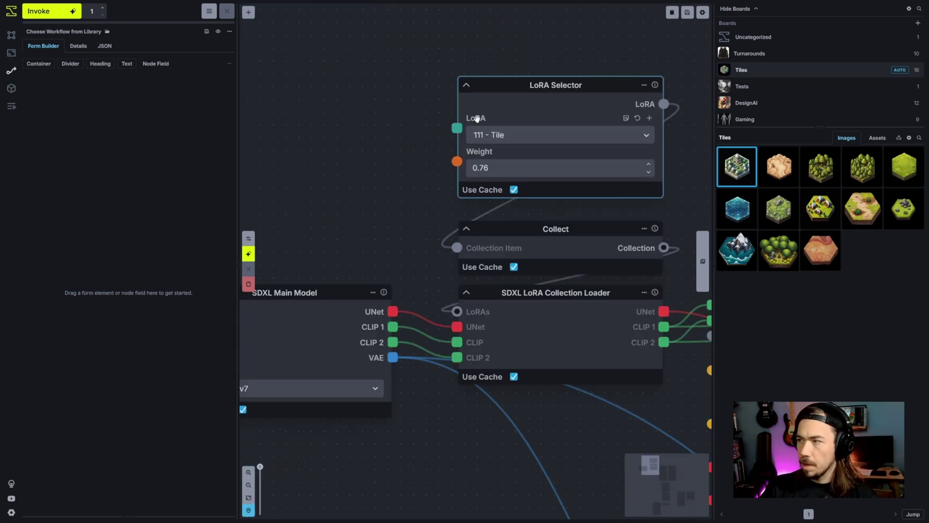
# - Rename the Weight field of the LoRA Selector node to "Tile Style Strength"
pyautogui.moveTo(339, 194); pyautogui.dragTo(391, 167)
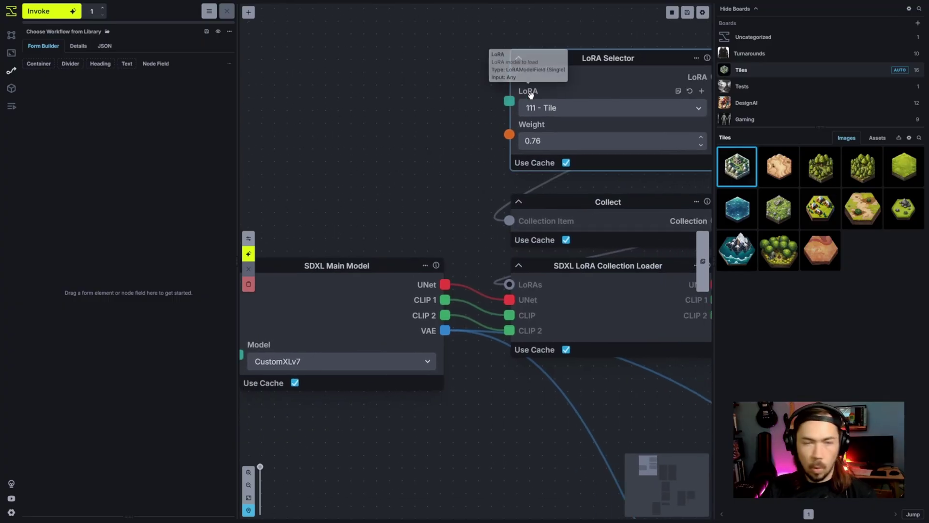
pyautogui.click(463, 132)
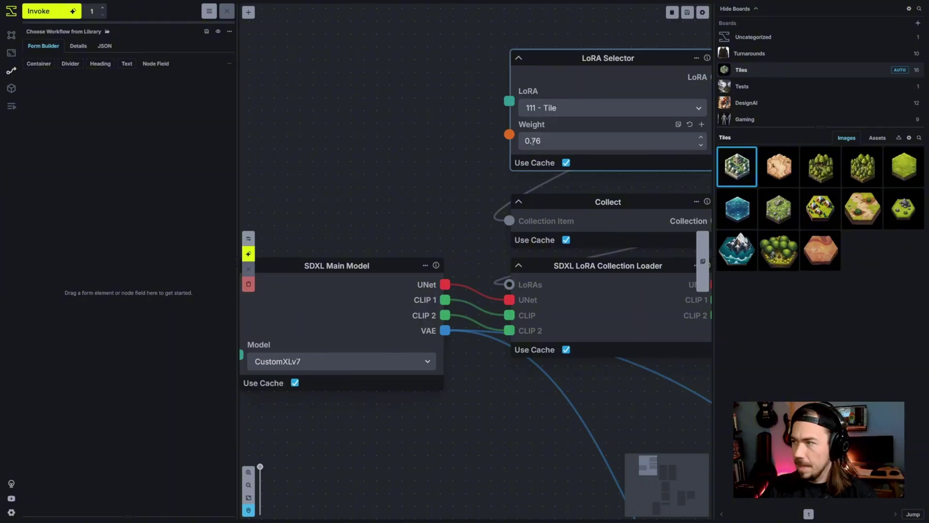
pyautogui.doubleClick(532, 125)
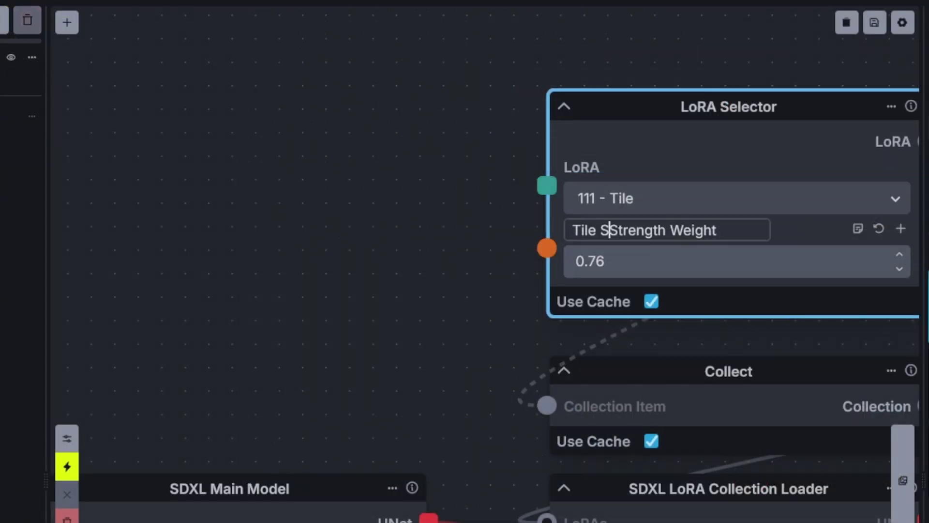
pyautogui.write('tyle')
pyautogui.click(745, 230)
pyautogui.press('BackSpace')
pyautogui.press('BackSpace')
pyautogui.press('BackSpace')
pyautogui.press('BackSpace')
pyautogui.press('BackSpace')
pyautogui.press('BackSpace')
pyautogui.press('BackSpace')
pyautogui.press('Return')
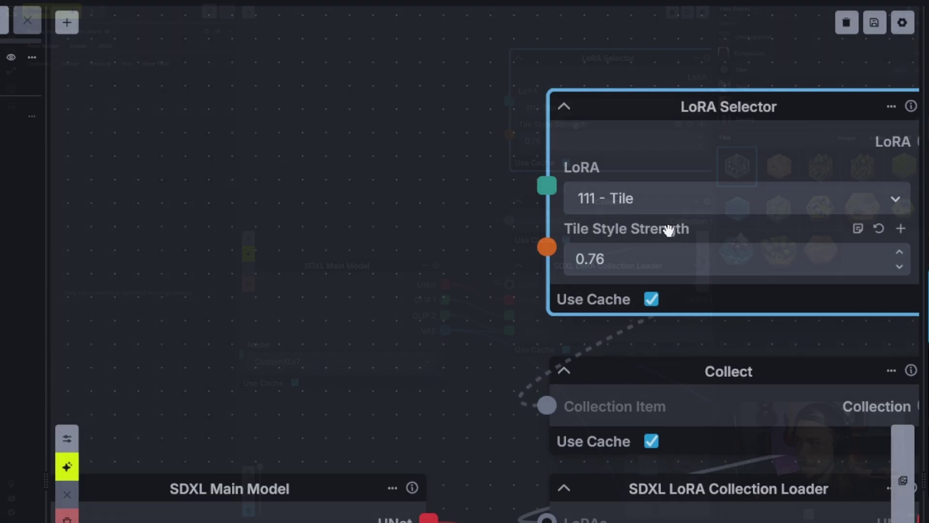
# - Add the Tile Style Strength field to the workflow form and describe it as "The emphasis on the "Tile" style."
pyautogui.moveTo(661, 237); pyautogui.dragTo(104, 145)
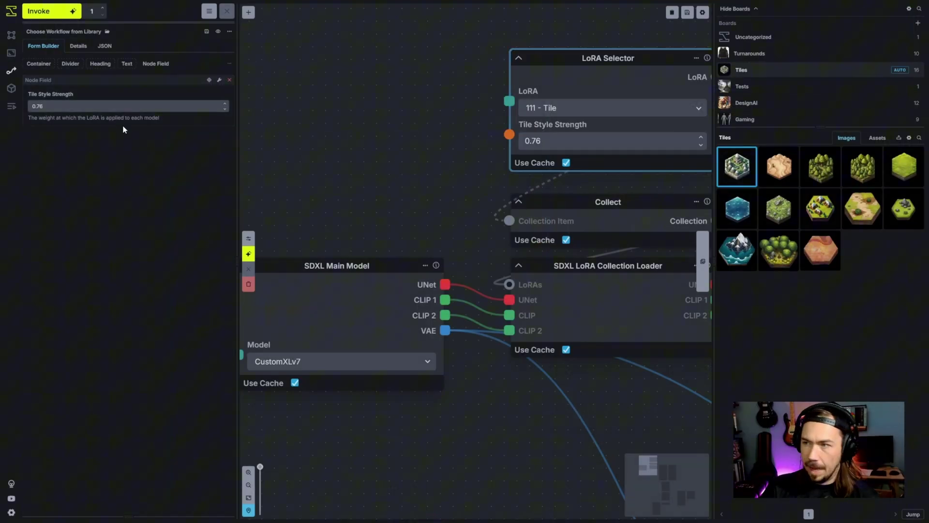
pyautogui.doubleClick(124, 119)
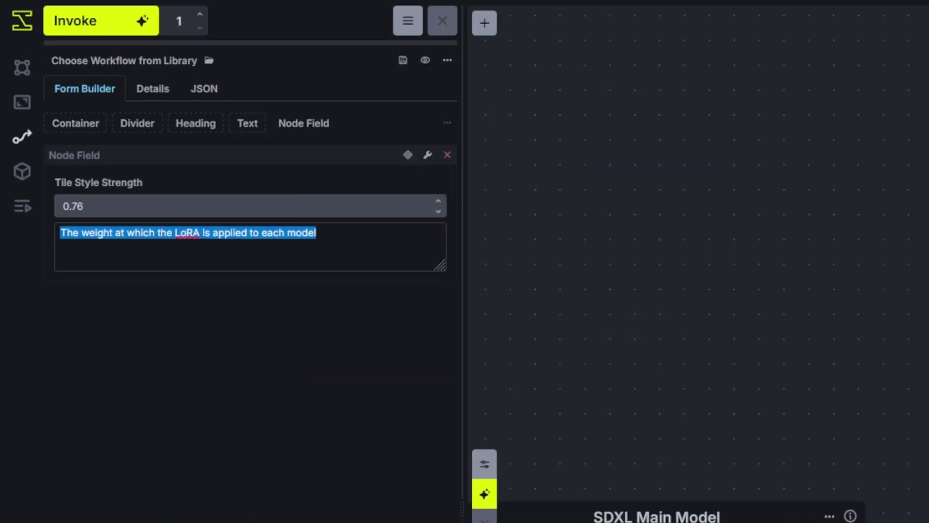
pyautogui.doubleClick(82, 233)
pyautogui.write('emphasi')
pyautogui.write('s on the "Tile" ')
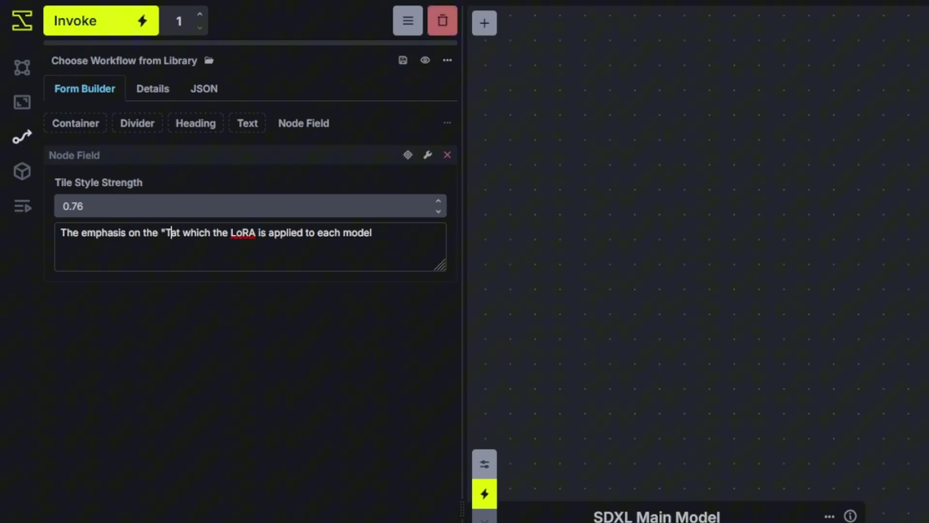
pyautogui.write('style.')
pyautogui.hotkey('shift', 'End')
pyautogui.press('BackSpace')
pyautogui.press('Return')
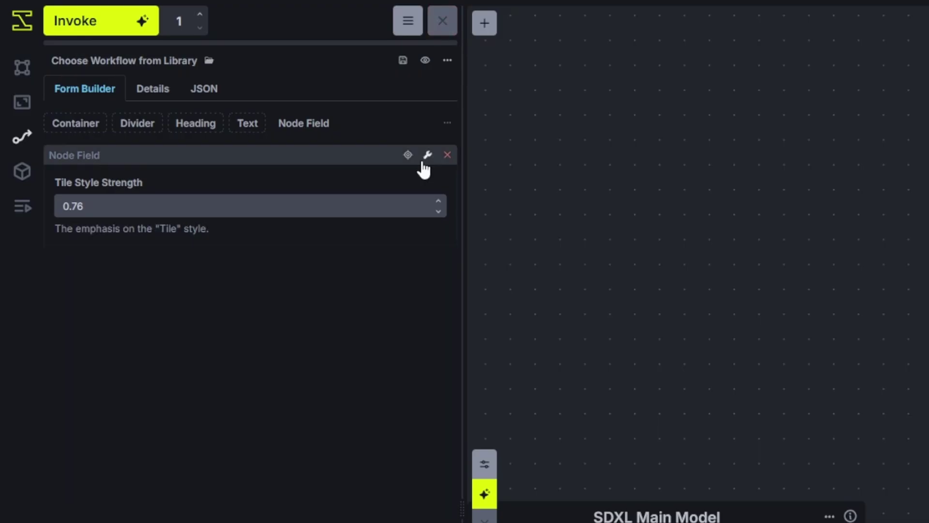
# - Configure the Tile Style Strength form field with component Both, a minimum of 0.3 and a custom maximum
pyautogui.click(426, 159)
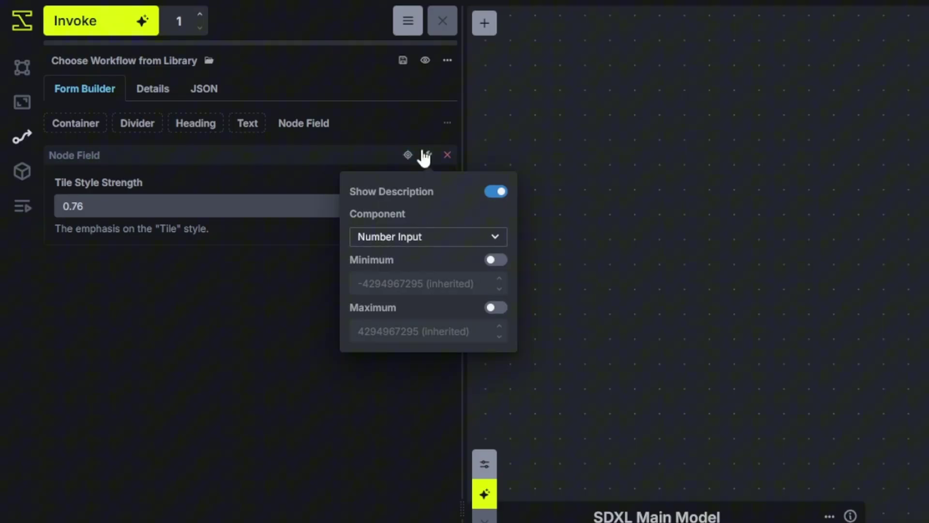
pyautogui.click(401, 292)
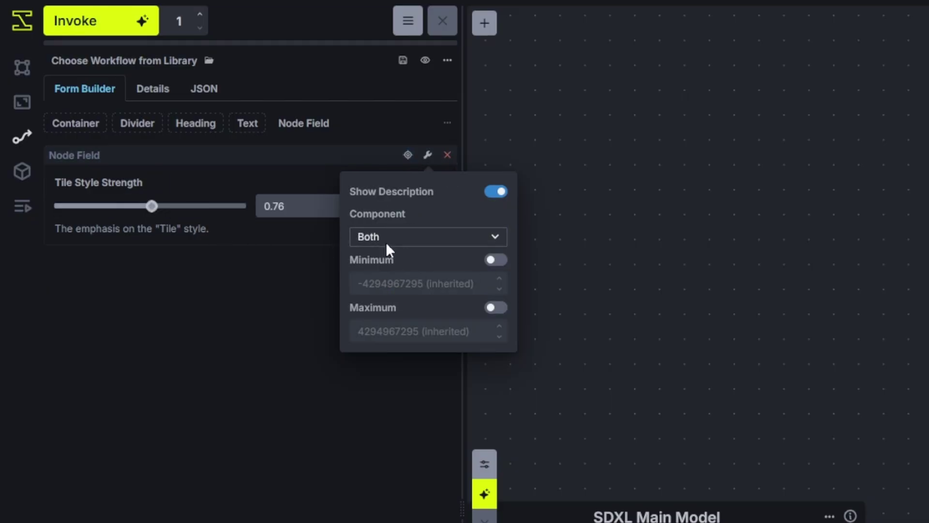
pyautogui.click(494, 261)
pyautogui.press('Tab')
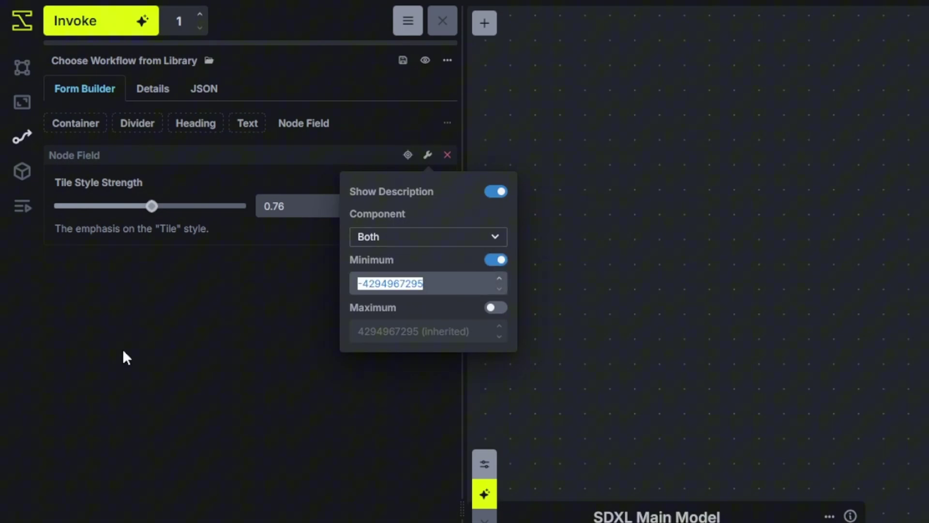
pyautogui.press('BackSpace')
pyautogui.click(495, 308)
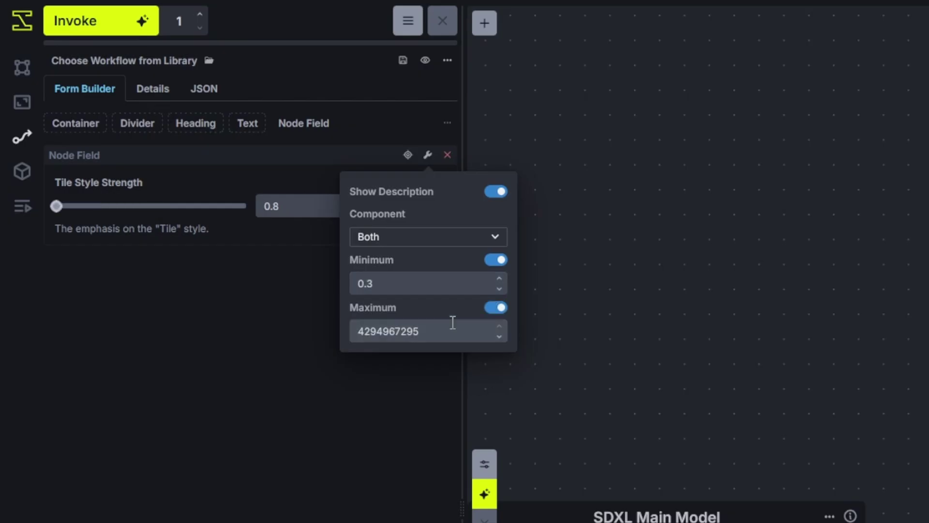
pyautogui.hotkey('ctrl', 'a')
pyautogui.write('.')
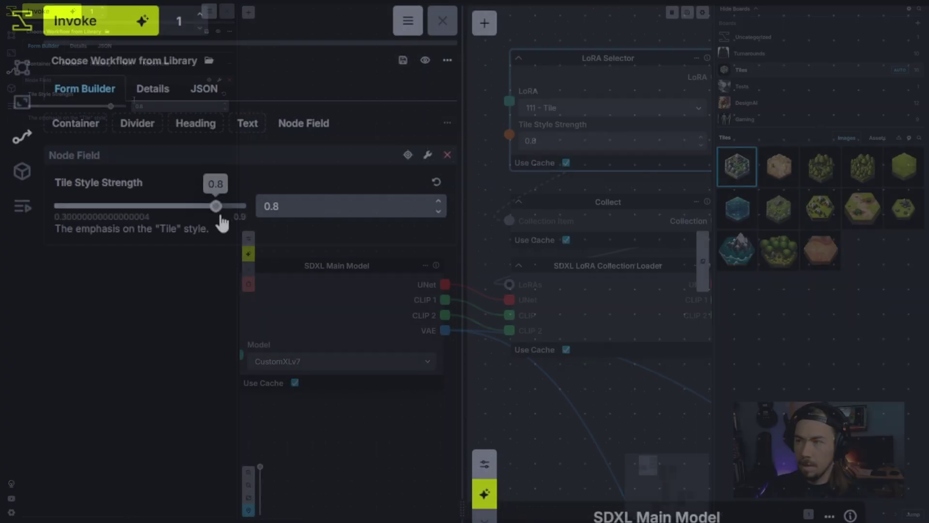
# - Lower the Tile Style Strength to 0.52 and add the main model's Model field to the form without a description
pyautogui.moveTo(110, 106); pyautogui.dragTo(50, 110)
pyautogui.moveTo(97, 211); pyautogui.dragTo(165, 209)
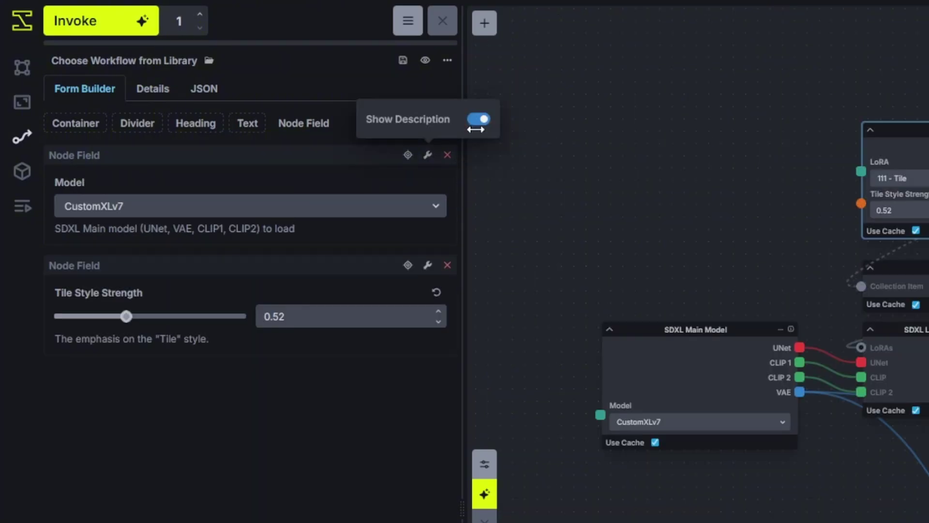
pyautogui.click(479, 119)
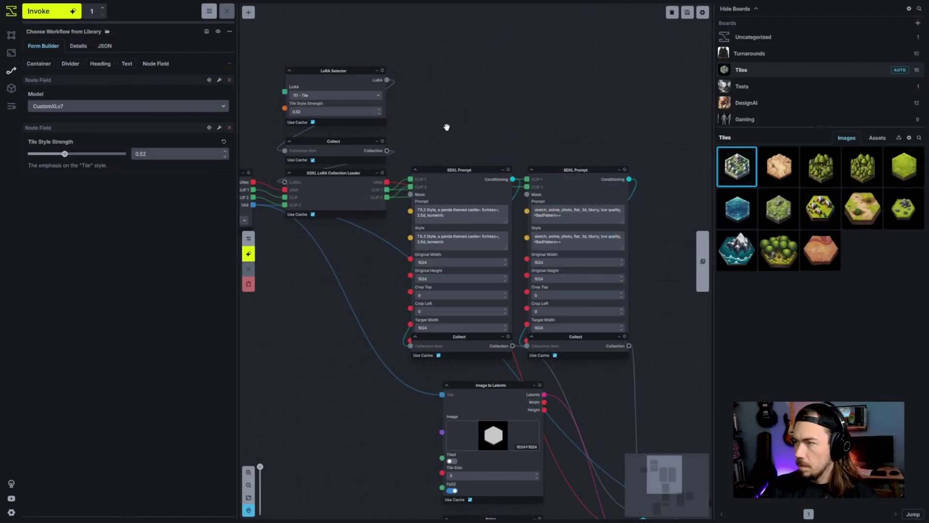
# - Add a String Join Three node above the positive SDXL Prompt node
pyautogui.scroll(2, 443, 149)
pyautogui.scroll(2, 443, 150)
pyautogui.moveTo(348, 317); pyautogui.dragTo(376, 39)
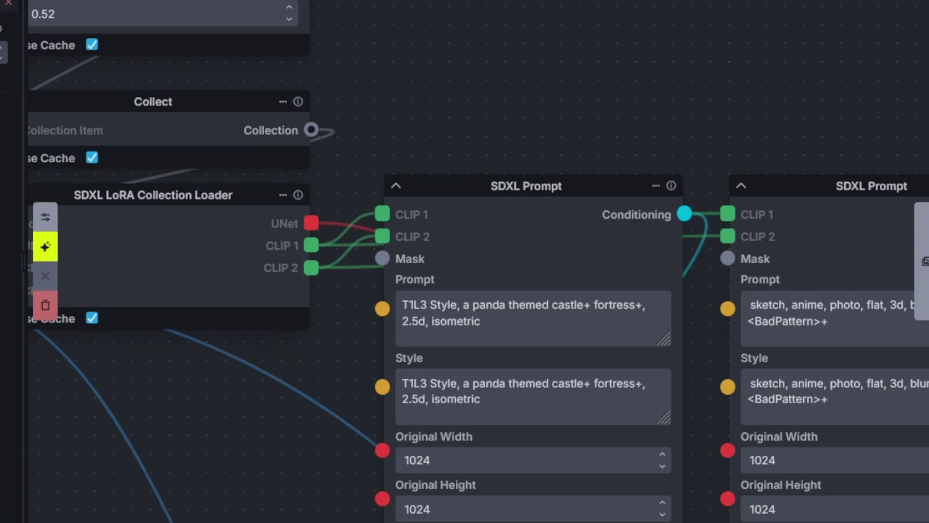
pyautogui.hotkey('shift', 'a')
pyautogui.write('string join')
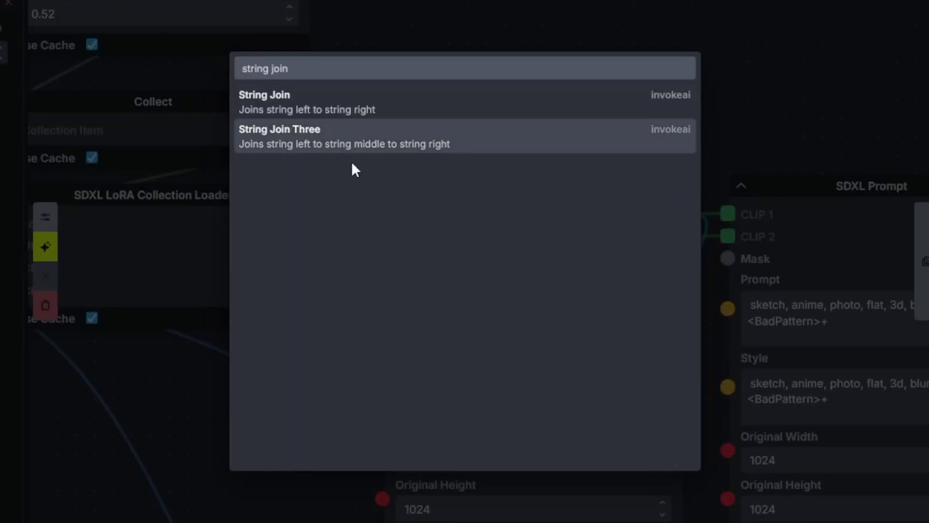
pyautogui.click(343, 150)
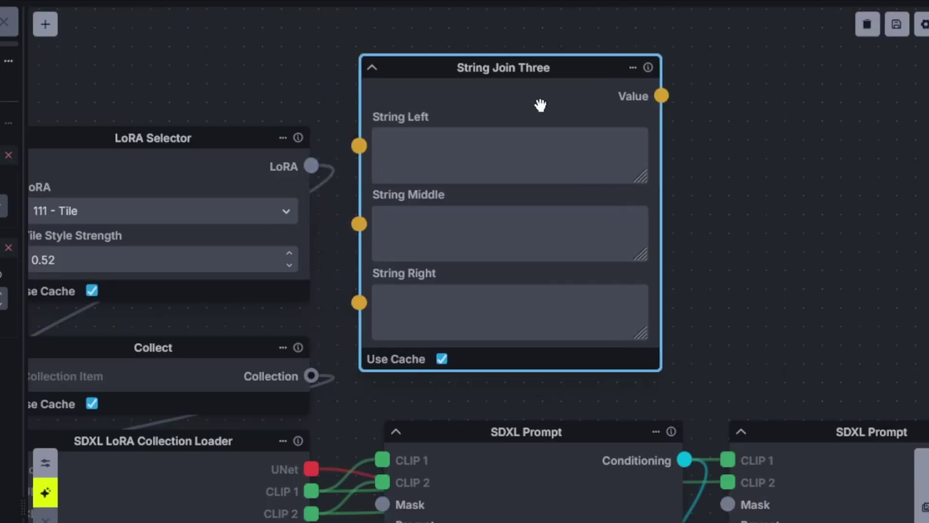
# - Rename the String Middle field of the String Join Three node to "User Prompt"
pyautogui.doubleClick(430, 193)
pyautogui.write('User Prompt')
pyautogui.press('Return')
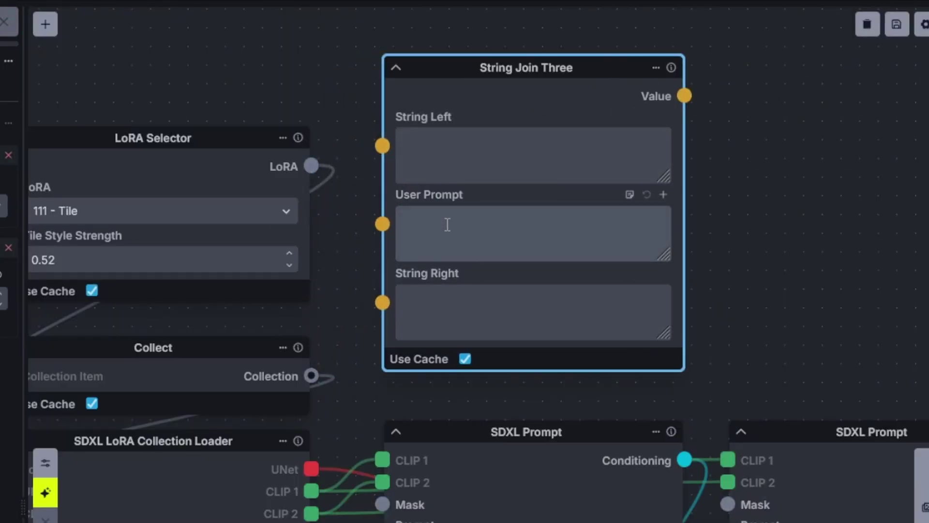
# - Rename the String Left field of the String Join Three node to "Tile Style"
pyautogui.click(454, 245)
pyautogui.write(',')
pyautogui.doubleClick(423, 117)
pyautogui.write('Tile Style')
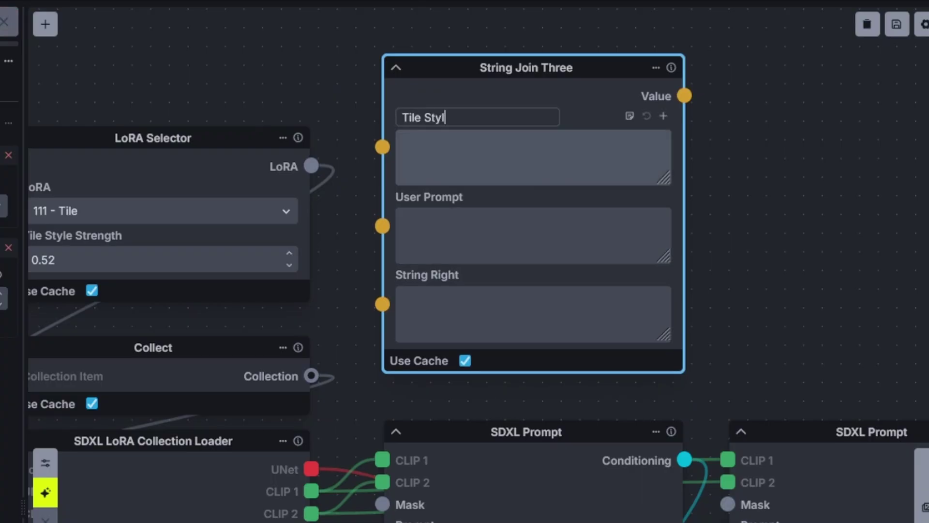
pyautogui.press('Return')
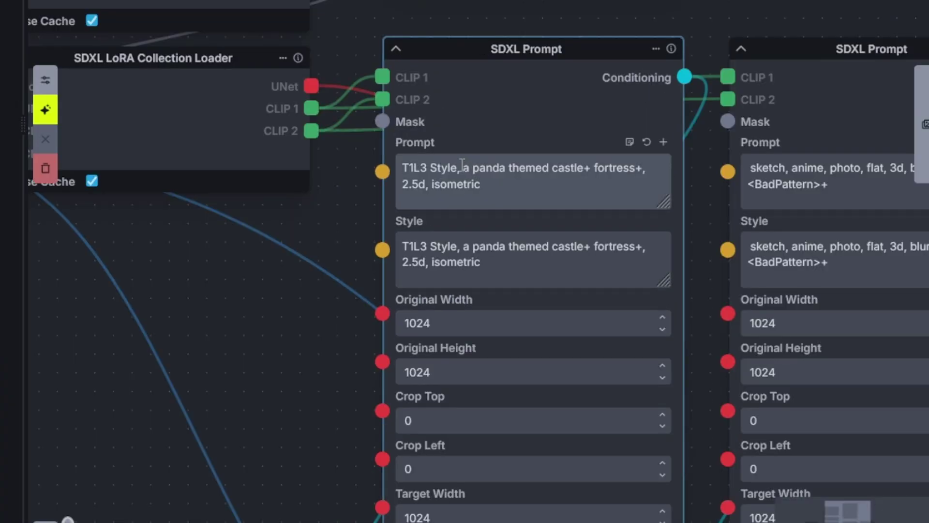
# - Copy "T1L3 Style," from the positive prompt into the Tile Style field and add the User Prompt field to the form
pyautogui.moveTo(463, 166); pyautogui.dragTo(340, 155)
pyautogui.hotkey('ctrl', 'c')
pyautogui.click(466, 182)
pyautogui.hotkey('ctrl', 'v')
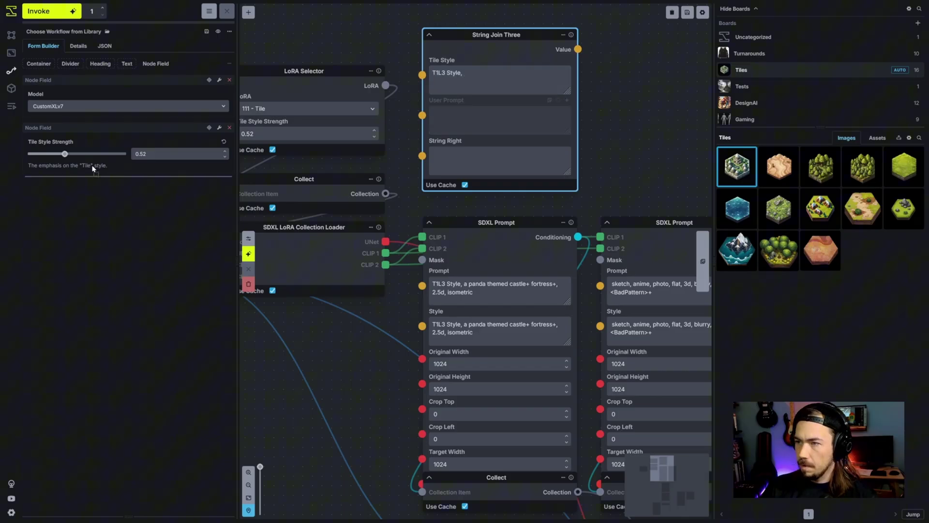
pyautogui.moveTo(92, 168); pyautogui.dragTo(94, 174)
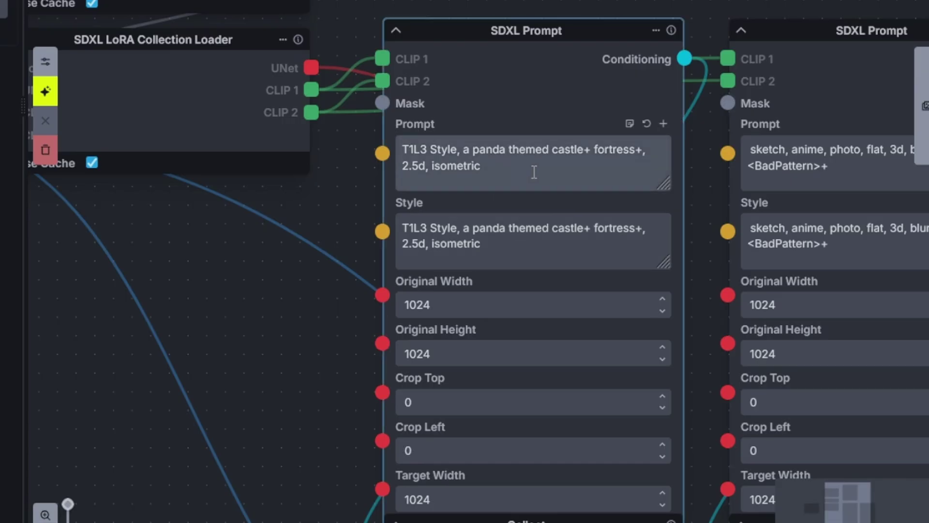
# - Copy "2.5d, isometric" from the positive SDXL Prompt into the String Right field of the String Join Three node
pyautogui.moveTo(524, 295); pyautogui.dragTo(450, 300)
pyautogui.moveTo(436, 182); pyautogui.dragTo(392, 170)
pyautogui.hotkey('ctrl', 'c')
pyautogui.click(498, 296)
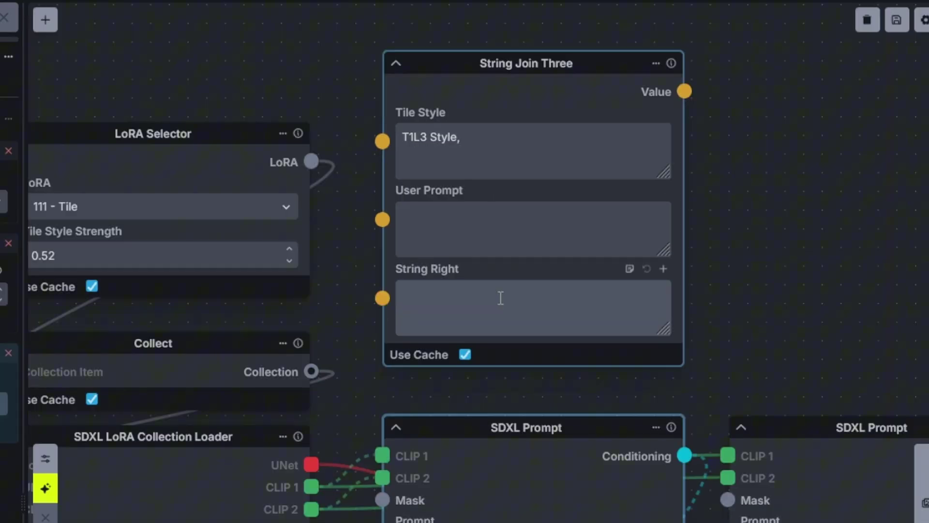
pyautogui.hotkey('ctrl', 'v')
# - Rename String Right to "Final Sauce" and connect the String Join Three Value output to the positive SDXL Prompt's Prompt and Style inputs
pyautogui.click(426, 266)
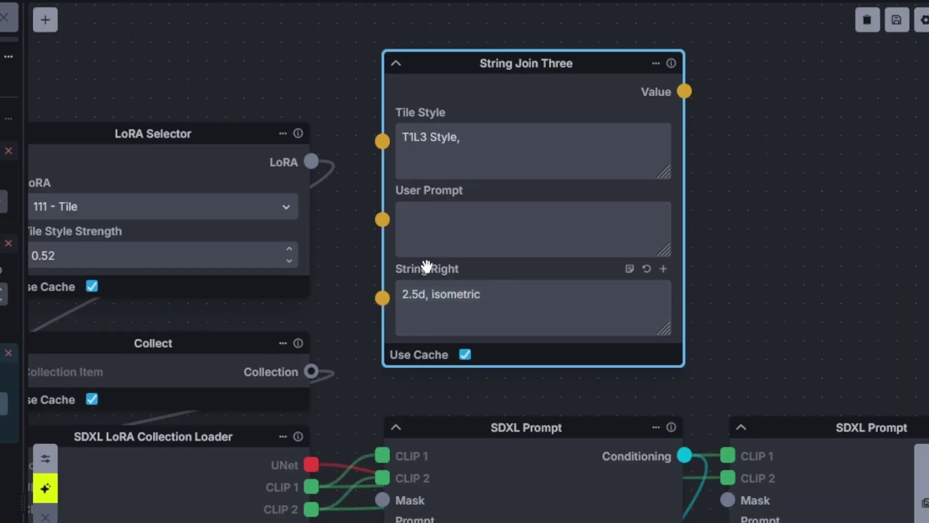
pyautogui.doubleClick(427, 265)
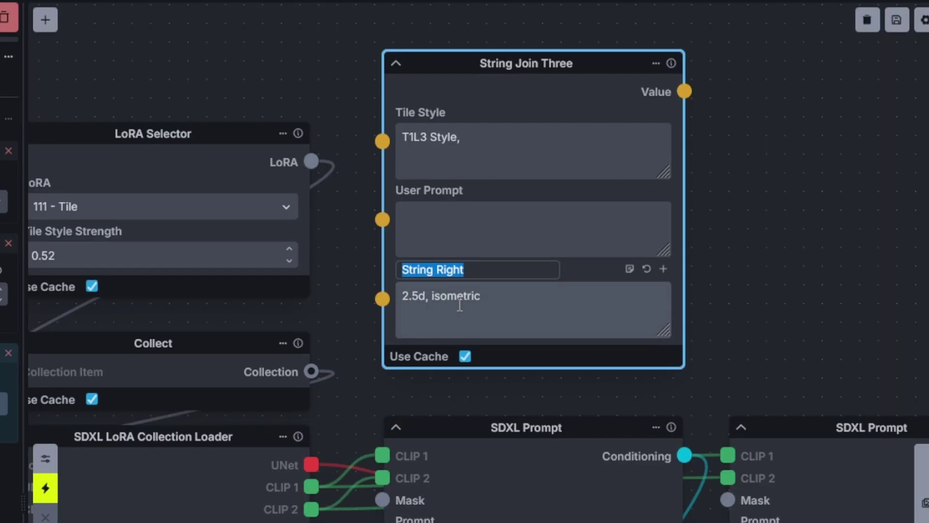
pyautogui.write('Final Sauce')
pyautogui.press('Return')
pyautogui.moveTo(685, 91); pyautogui.dragTo(422, 283)
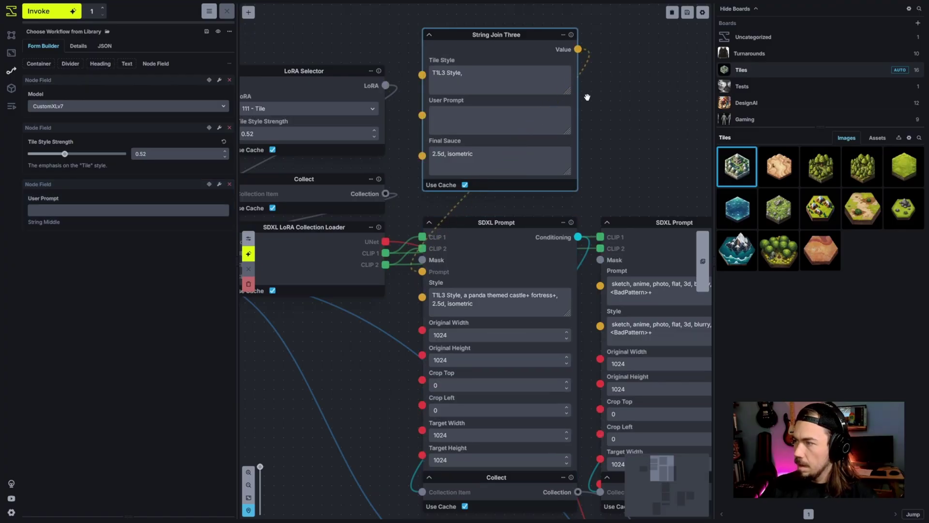
pyautogui.moveTo(577, 49); pyautogui.dragTo(565, 305)
# - Trim the surplus trailing digits from the Denoising Start value of the Denoise Latents node
pyautogui.scroll(-7, 565, 306)
pyautogui.moveTo(466, 401); pyautogui.dragTo(454, 338)
pyautogui.scroll(4, 533, 405)
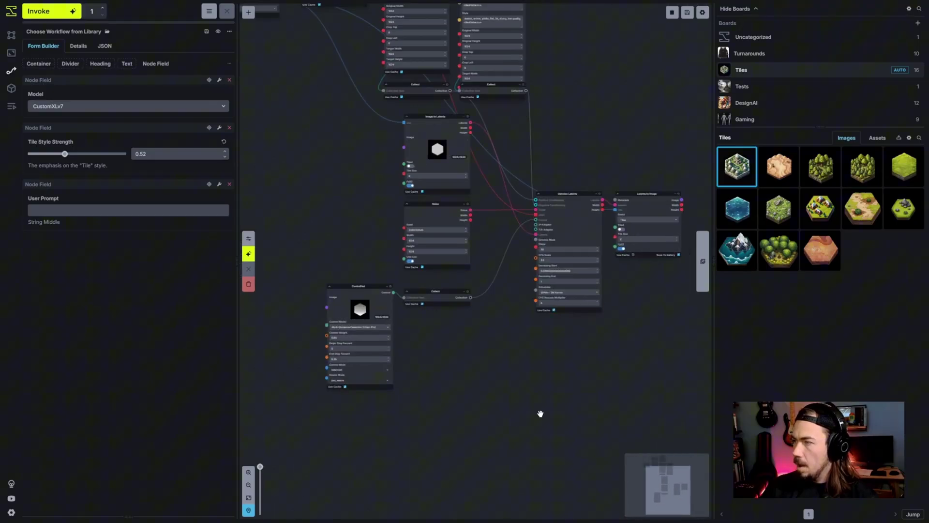
pyautogui.moveTo(584, 366); pyautogui.dragTo(483, 398)
pyautogui.scroll(2, 517, 367)
pyautogui.scroll(2, 515, 356)
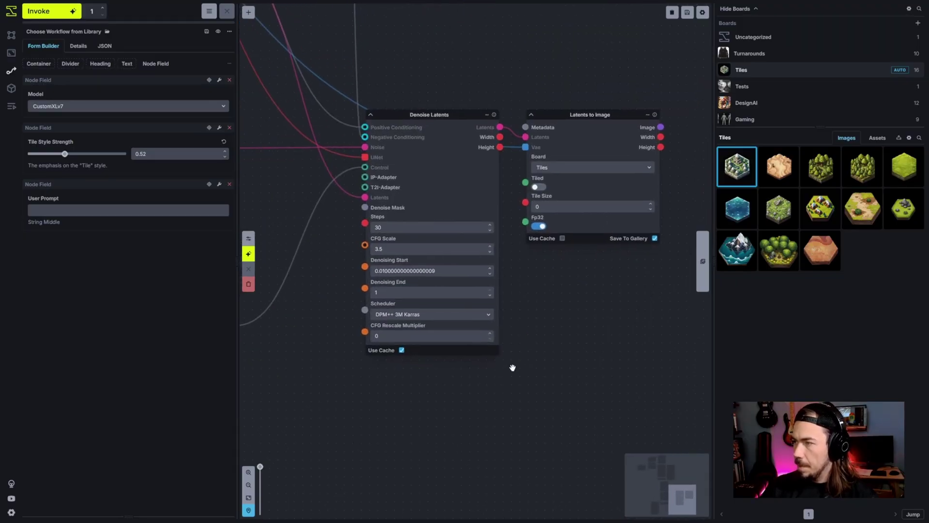
pyautogui.scroll(2, 424, 264)
pyautogui.moveTo(424, 264); pyautogui.dragTo(345, 264)
pyautogui.press('BackSpace')
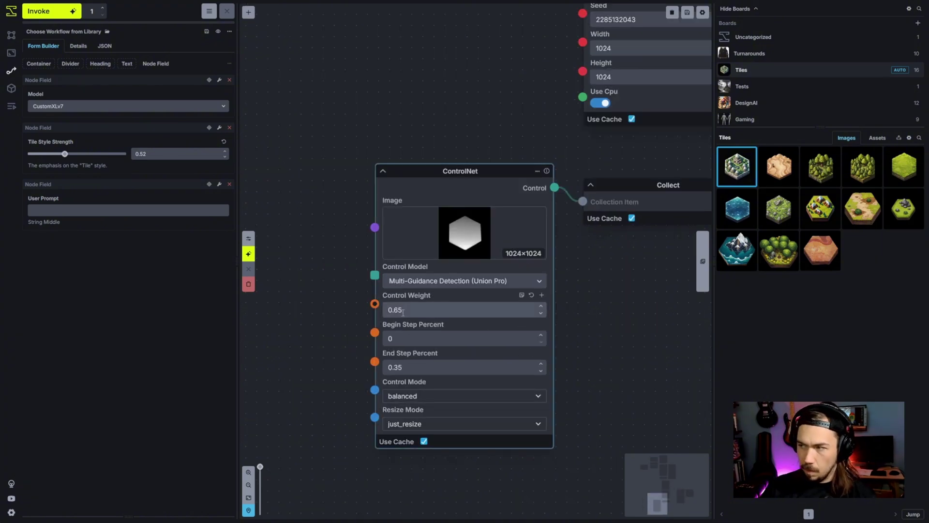
# - Add the ControlNet node's Control Weight field to the form between Tile Style Strength and User Prompt
pyautogui.scroll(2, 406, 296)
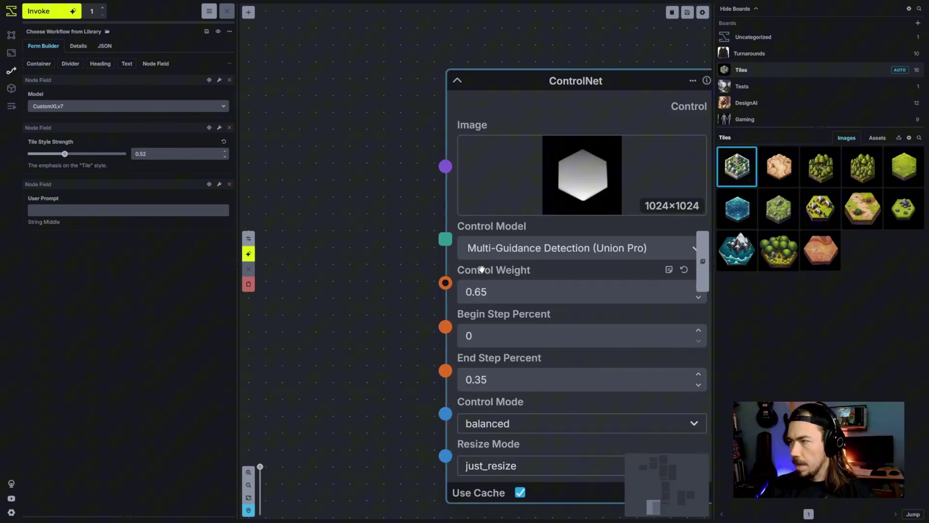
pyautogui.moveTo(298, 211); pyautogui.dragTo(140, 177)
pyautogui.moveTo(39, 63); pyautogui.dragTo(60, 119)
pyautogui.moveTo(113, 216); pyautogui.dragTo(123, 217)
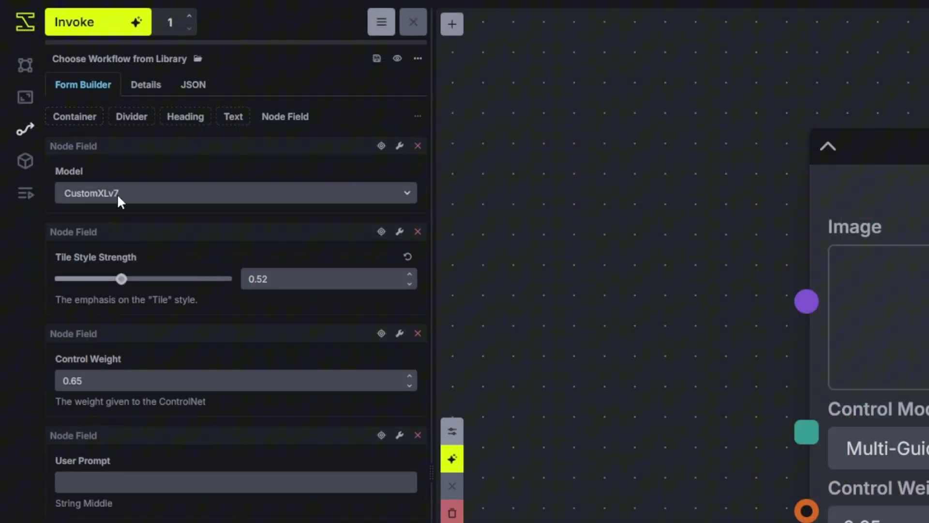
# - Add a row-layout container to the form and place Tile Style Strength and Control Weight side by side in it
pyautogui.moveTo(72, 113); pyautogui.dragTo(104, 321)
pyautogui.moveTo(110, 429); pyautogui.dragTo(290, 358)
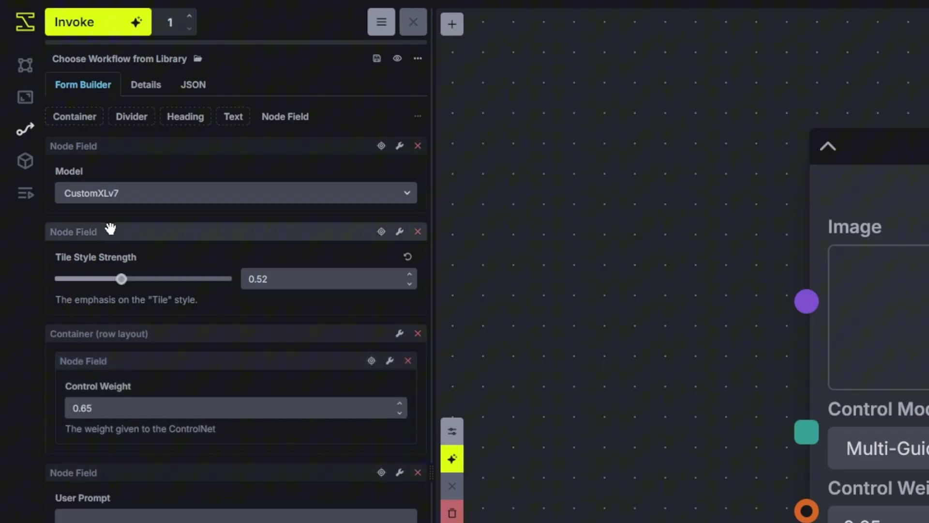
pyautogui.moveTo(110, 232); pyautogui.dragTo(70, 367)
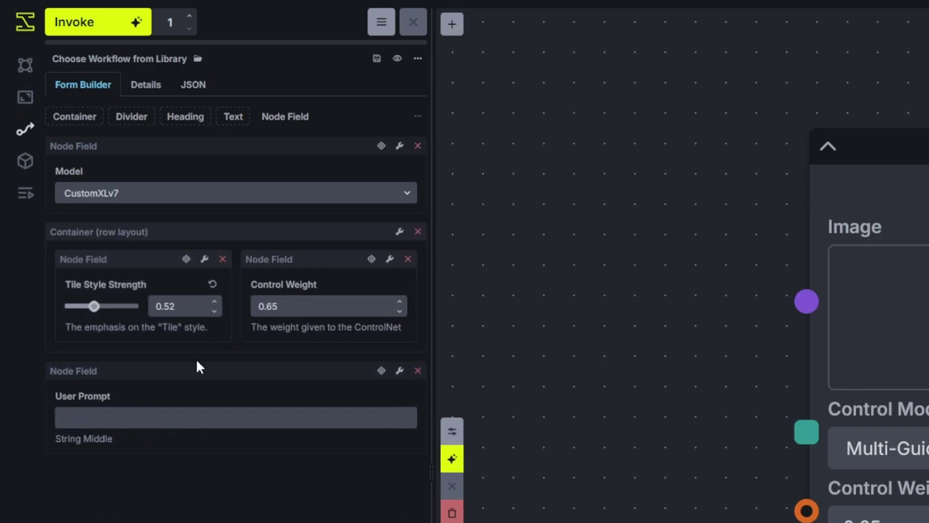
# - Configure the Control Weight form field with component Both, a minimum of 0 and a maximum of 1, and set its value to 0.6
pyautogui.click(390, 259)
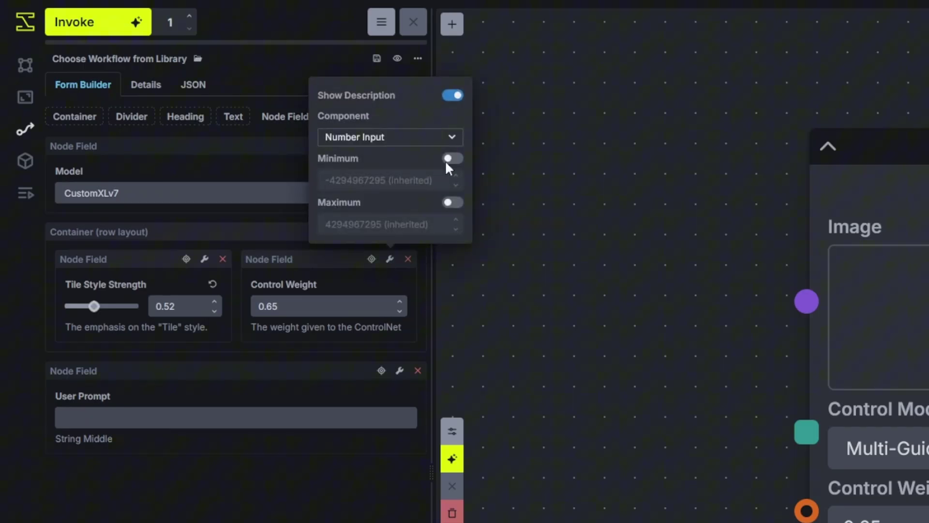
pyautogui.click(417, 179)
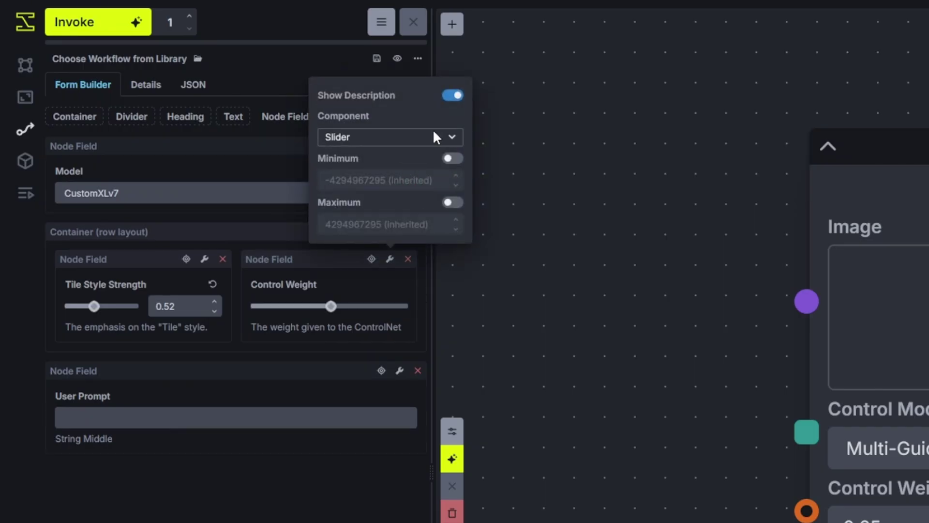
pyautogui.click(396, 188)
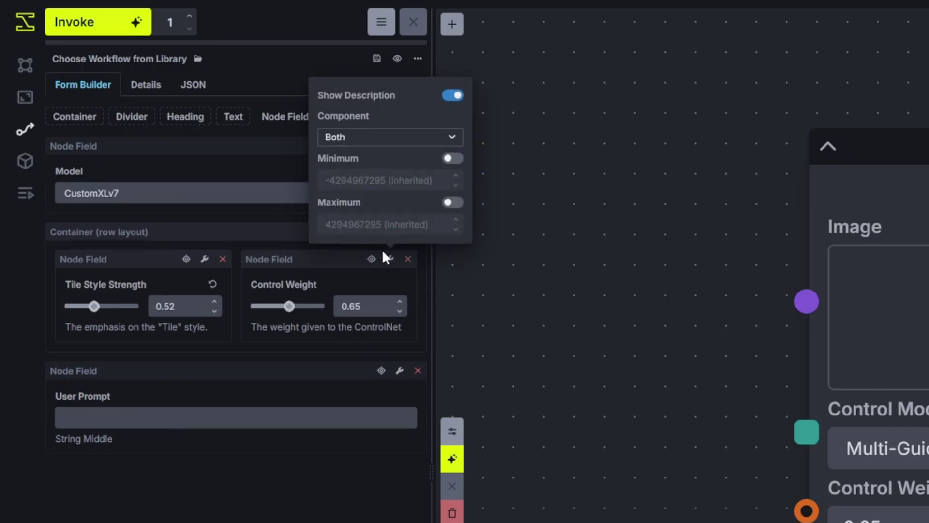
pyautogui.click(453, 159)
pyautogui.click(453, 203)
pyautogui.moveTo(411, 184); pyautogui.dragTo(261, 193)
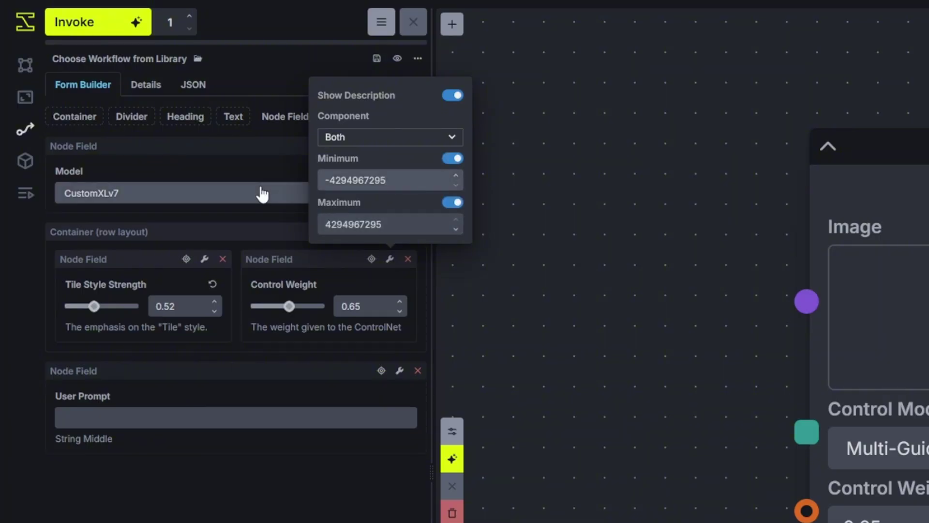
pyautogui.write('0')
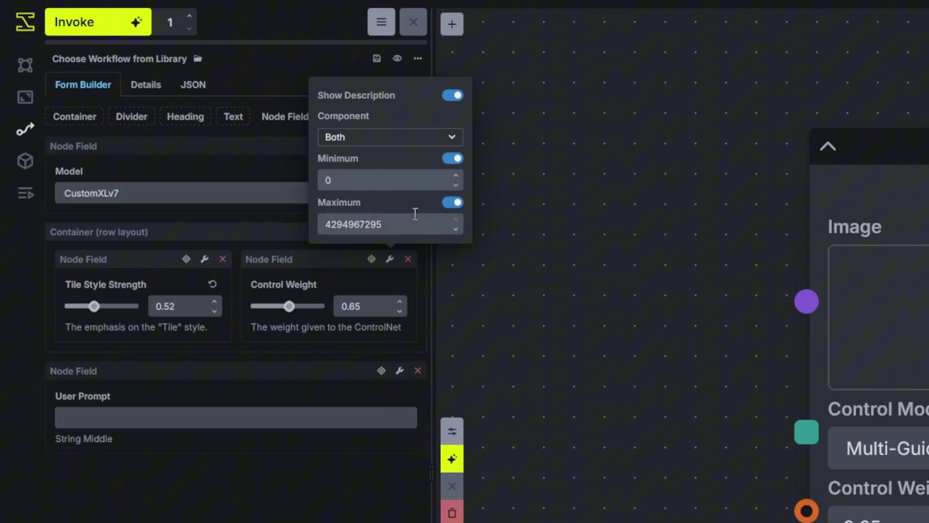
pyautogui.moveTo(413, 218); pyautogui.dragTo(298, 241)
pyautogui.write('1')
pyautogui.click(333, 517)
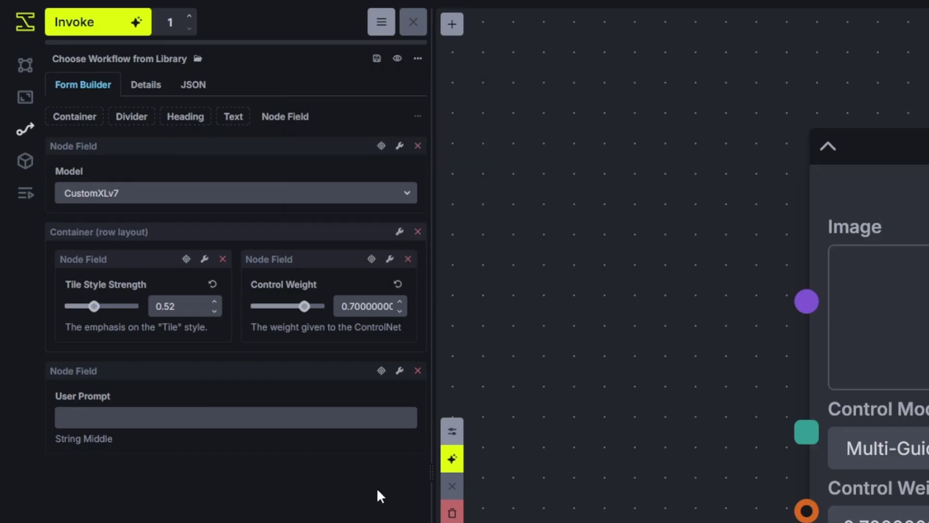
pyautogui.click(391, 259)
pyautogui.click(301, 494)
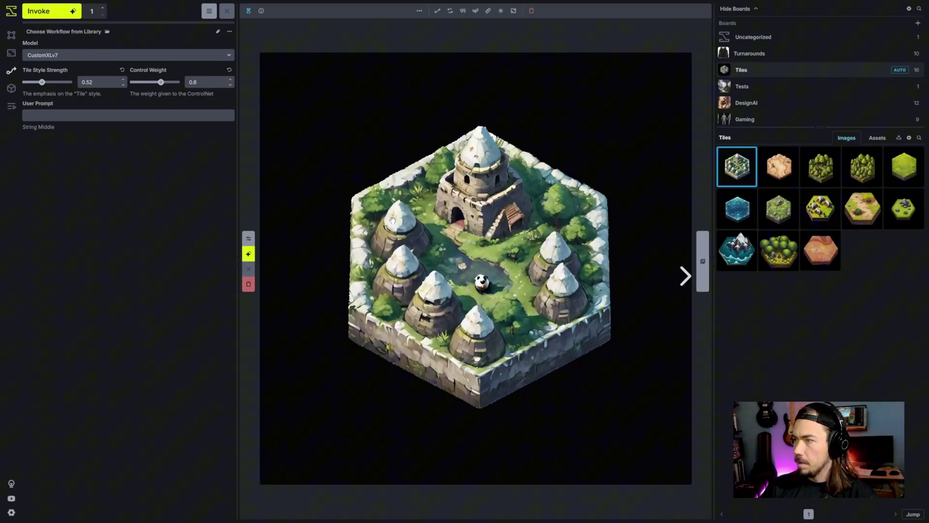
# - Enter "fire magma lava, mobile game style, illustrative" as the User Prompt and generate the tile
pyautogui.click(102, 115)
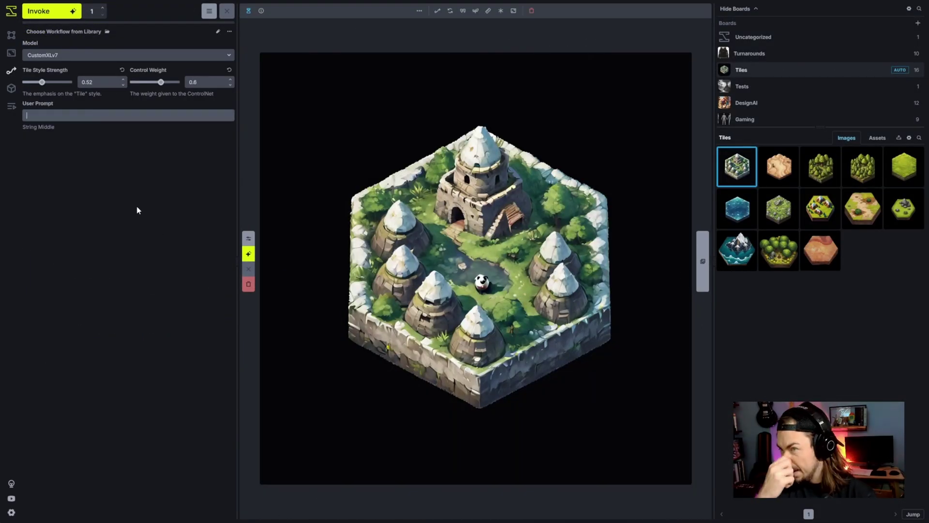
pyautogui.write('a')
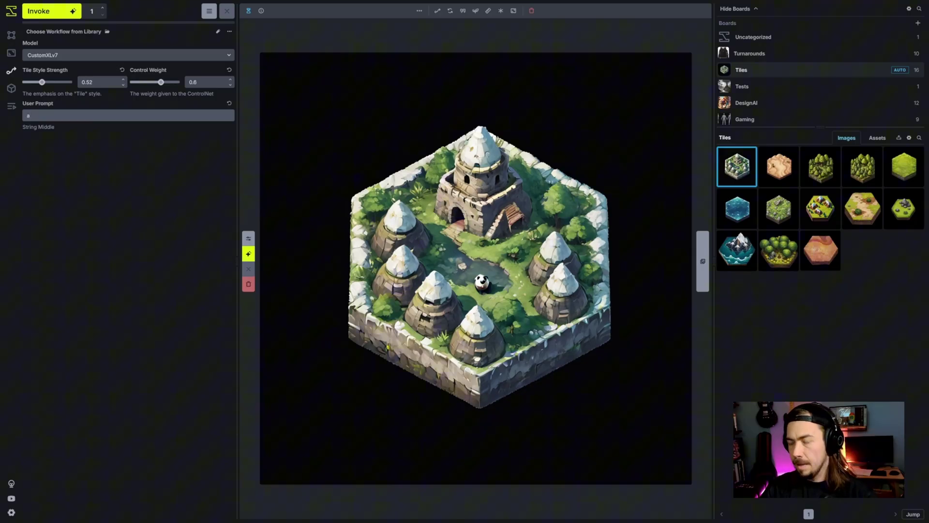
pyautogui.write('ire magma lava, mobile game style')
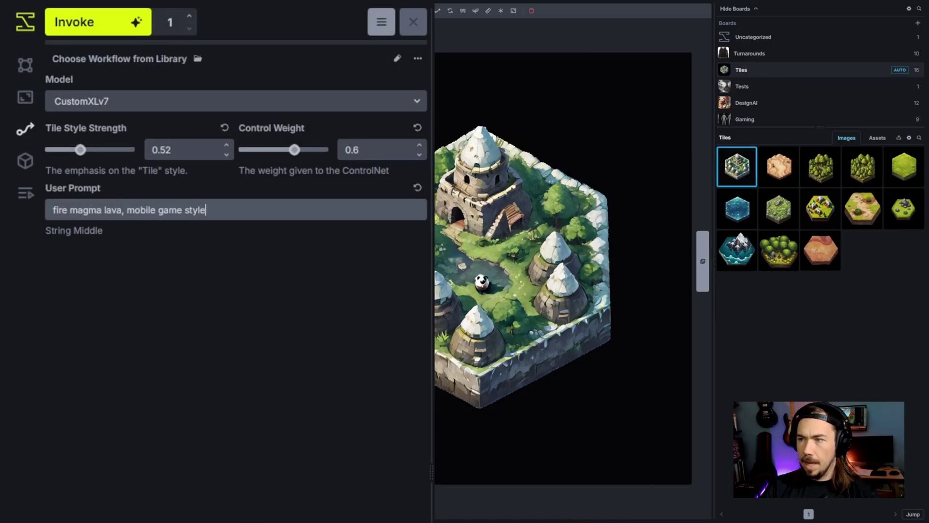
pyautogui.write('ive')
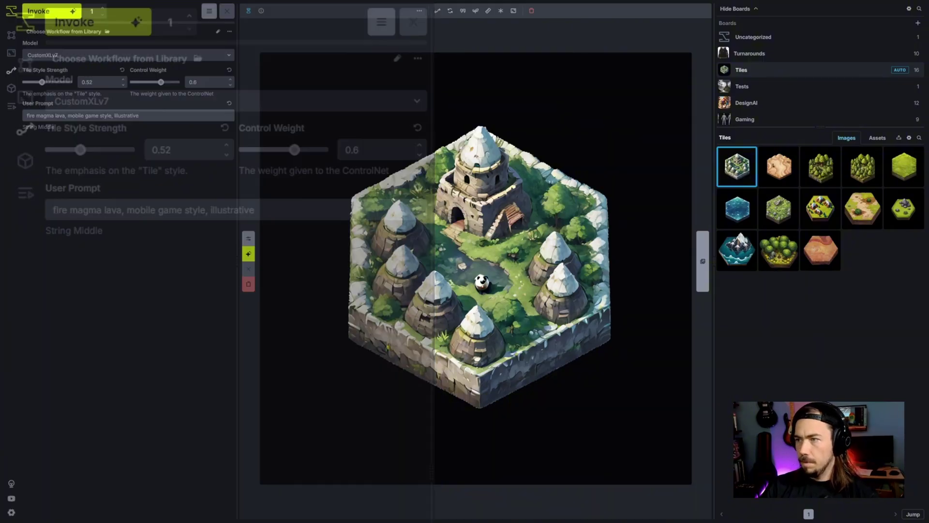
pyautogui.click(124, 28)
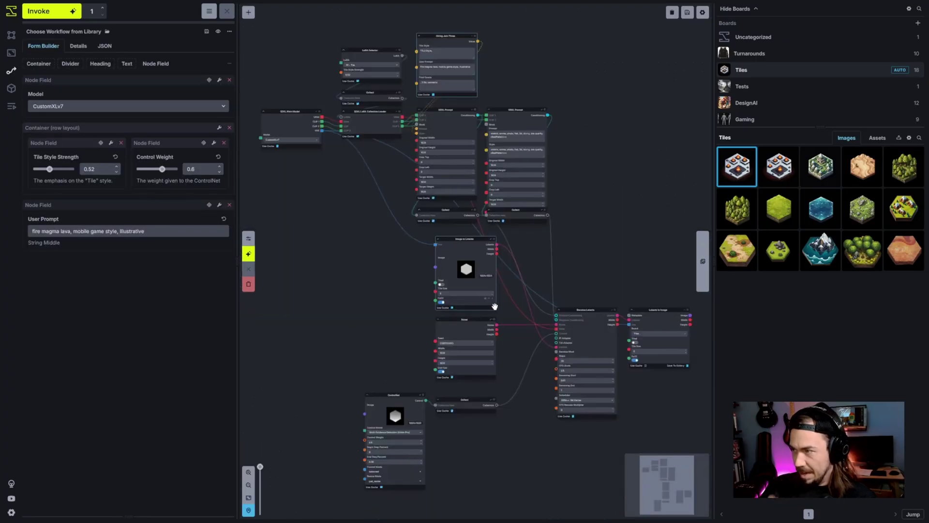
# - Add a Random Integer node connected to the Seed input of the Noise node
pyautogui.scroll(3, 561, 306)
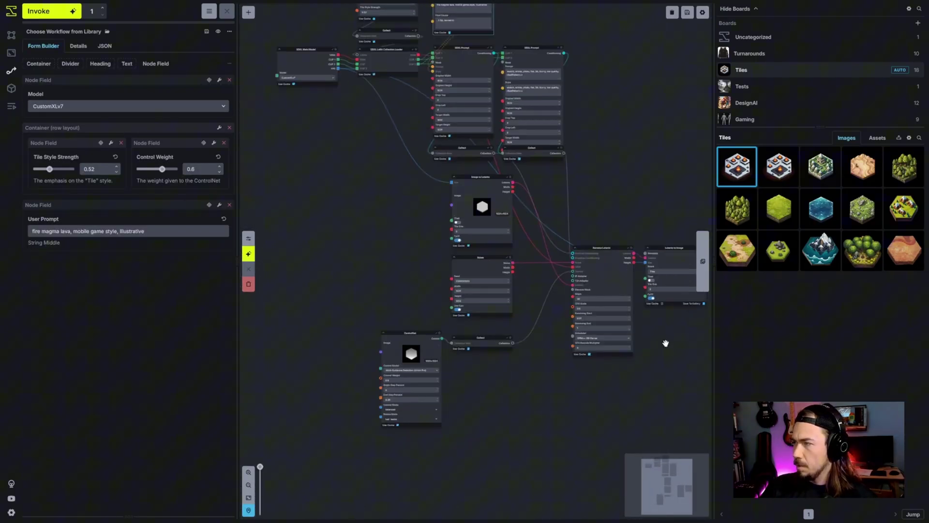
pyautogui.scroll(5, 488, 296)
pyautogui.moveTo(527, 291); pyautogui.dragTo(432, 313)
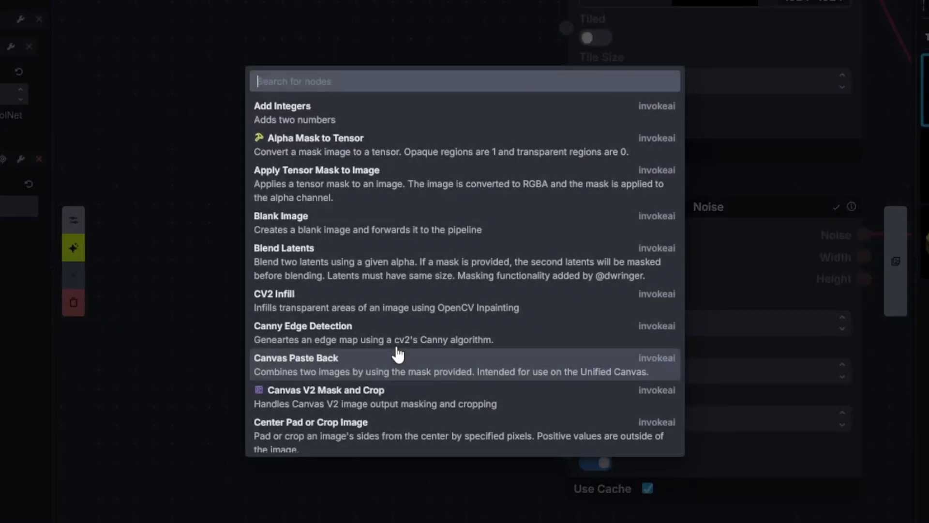
pyautogui.write('random in')
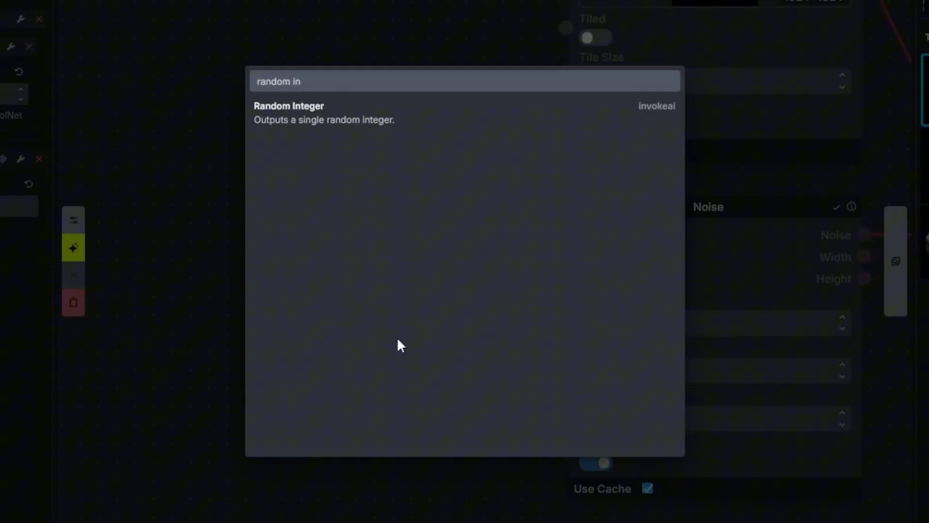
pyautogui.click(380, 118)
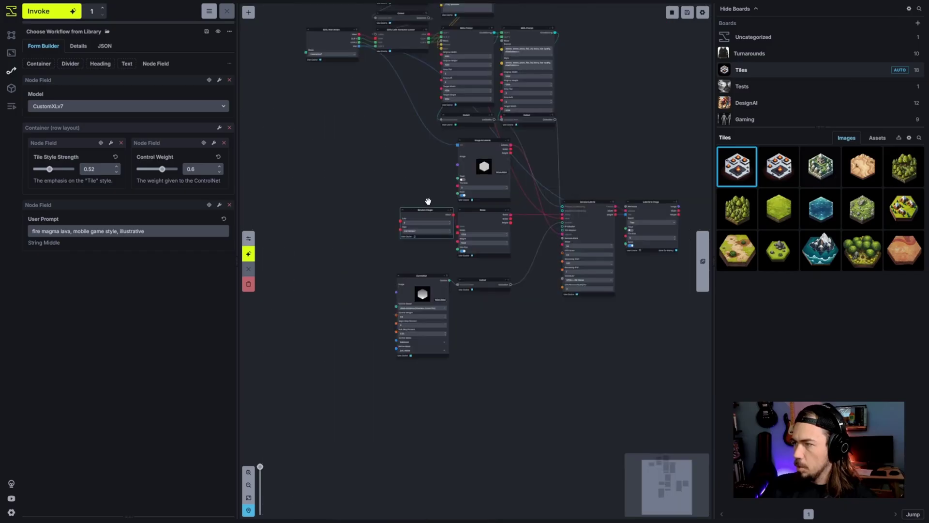
# - Switch the workflow form to view mode, set the Control Weight to 0.8 and generate a new tile
pyautogui.click(218, 31)
pyautogui.moveTo(162, 83); pyautogui.dragTo(170, 86)
pyautogui.click(48, 11)
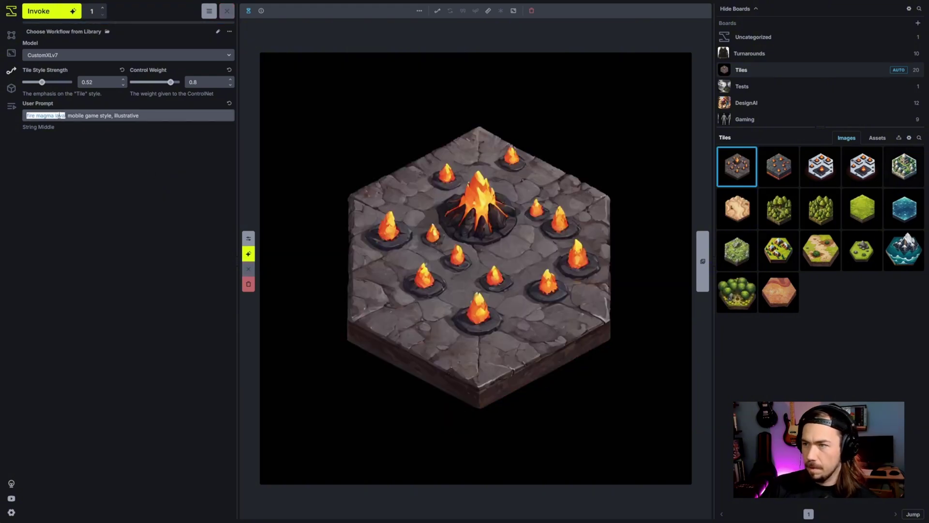
# - Replace "fire magma lava" in the User Prompt with "volcano++, magma" and generate two tiles
pyautogui.write('volcano, magma')
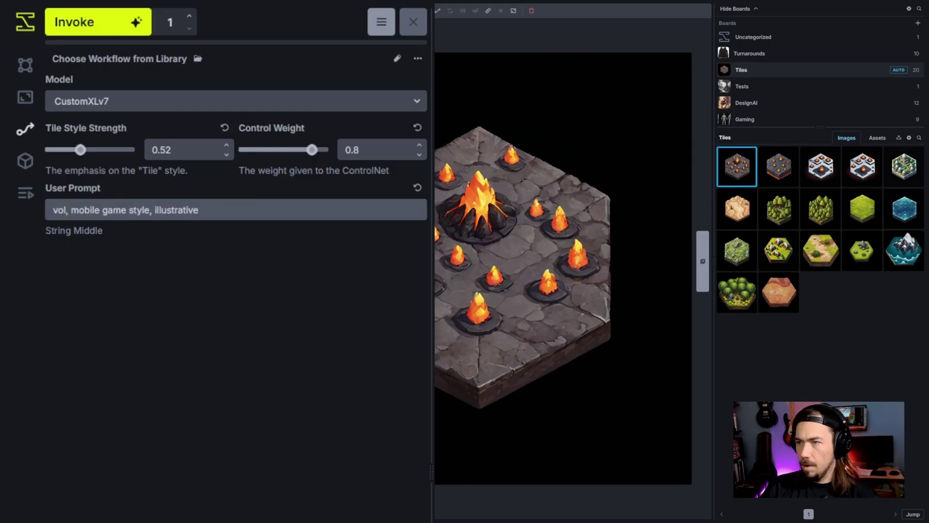
pyautogui.write('++')
pyautogui.hotkey('ctrl', 'Return')
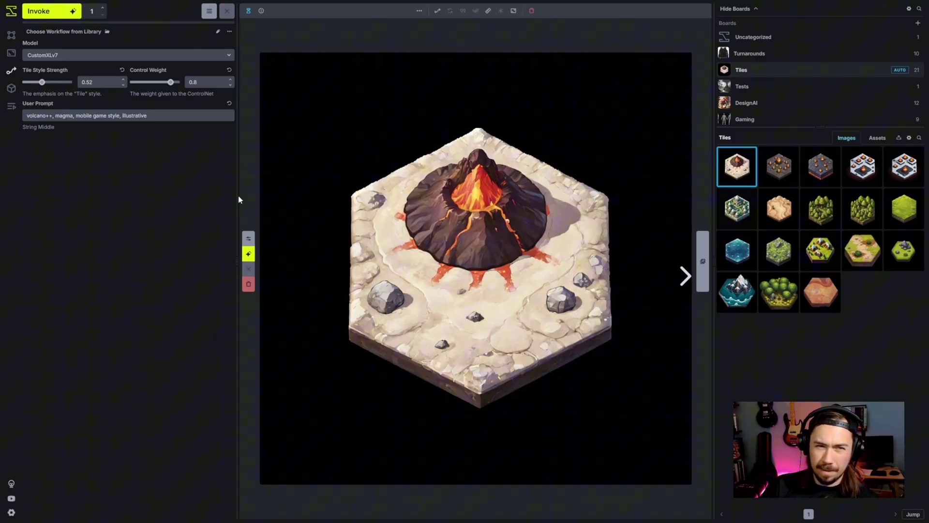
pyautogui.click(37, 7)
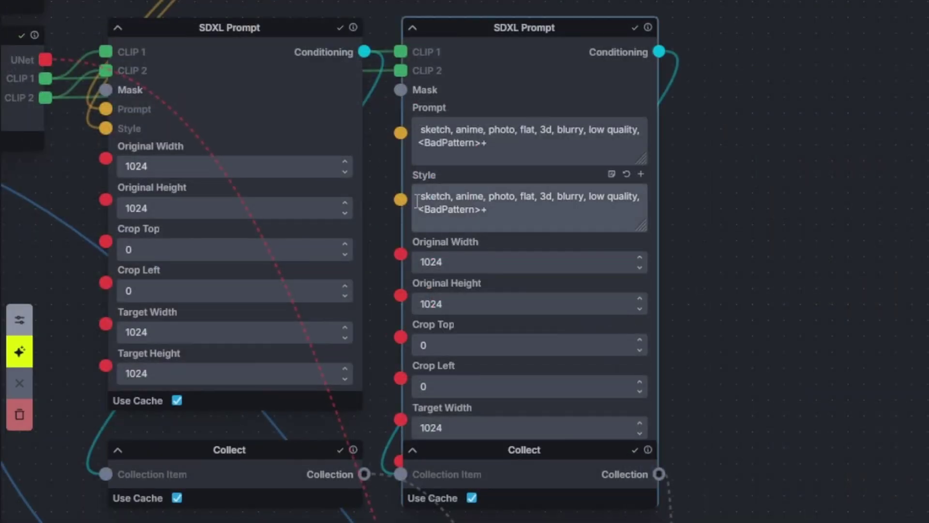
# - Add "flat, white background," to the negative SDXL Prompt and generate another tile
pyautogui.click(466, 263)
pyautogui.hotkey('shift', 'Tab')
pyautogui.write('flat, white background,')
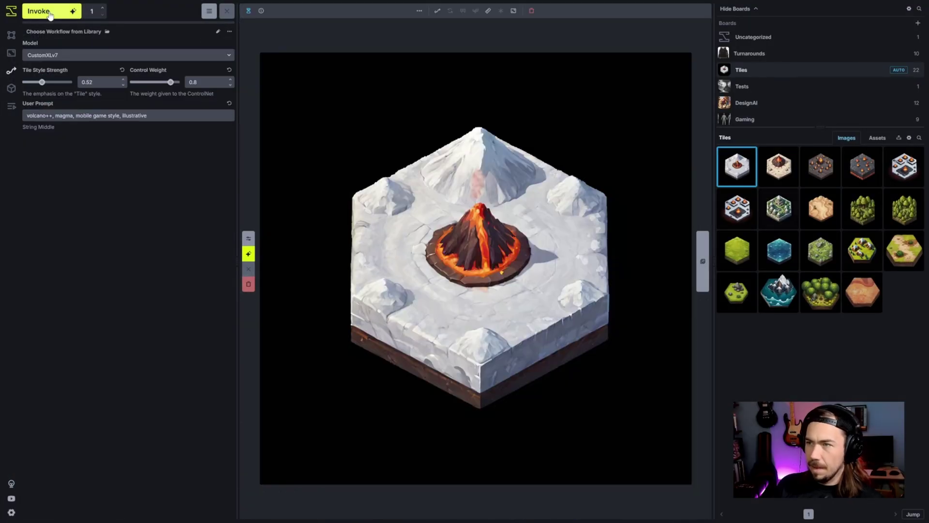
pyautogui.click(50, 15)
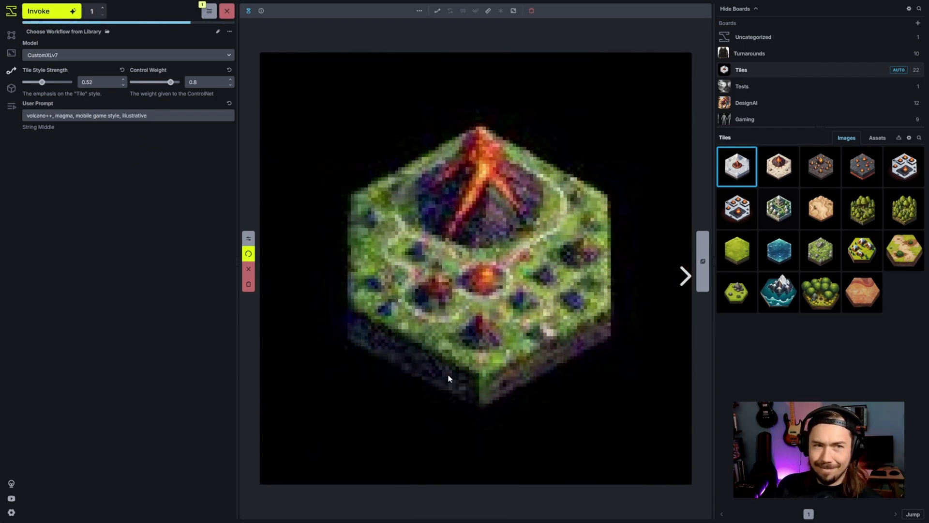
# - Raise the Tile Style Strength to 0.8 and generate another volcano tile
pyautogui.moveTo(42, 82); pyautogui.dragTo(65, 83)
pyautogui.click(52, 12)
pyautogui.click(53, 11)
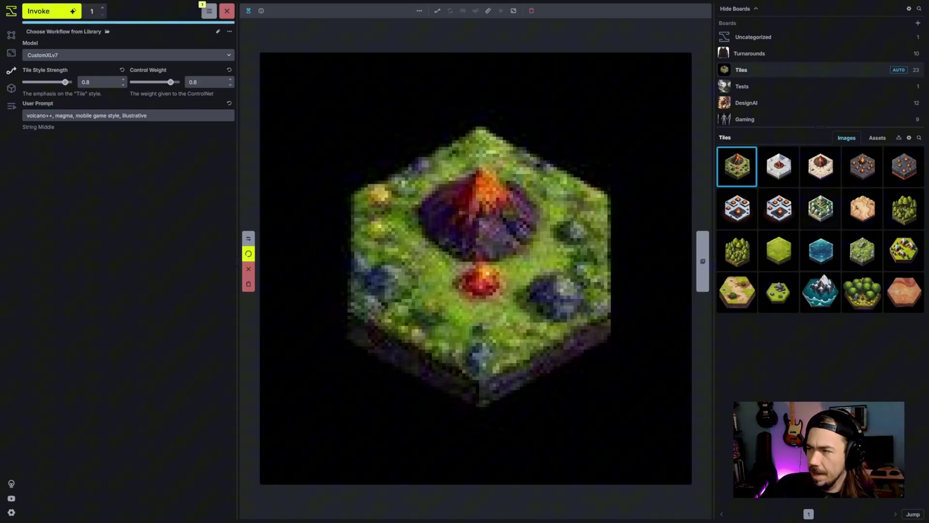
# - Append ", rocky mountain, brown dirt and rubble" to the User Prompt and generate the tile
pyautogui.write(', rocky mountain, brown dirt and')
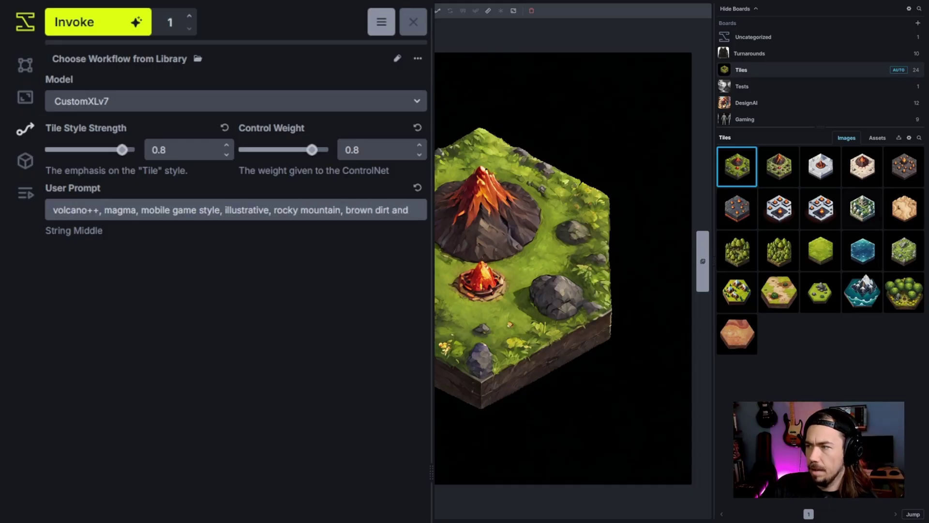
pyautogui.write(' rubble')
pyautogui.hotkey('ctrl', 'Return')
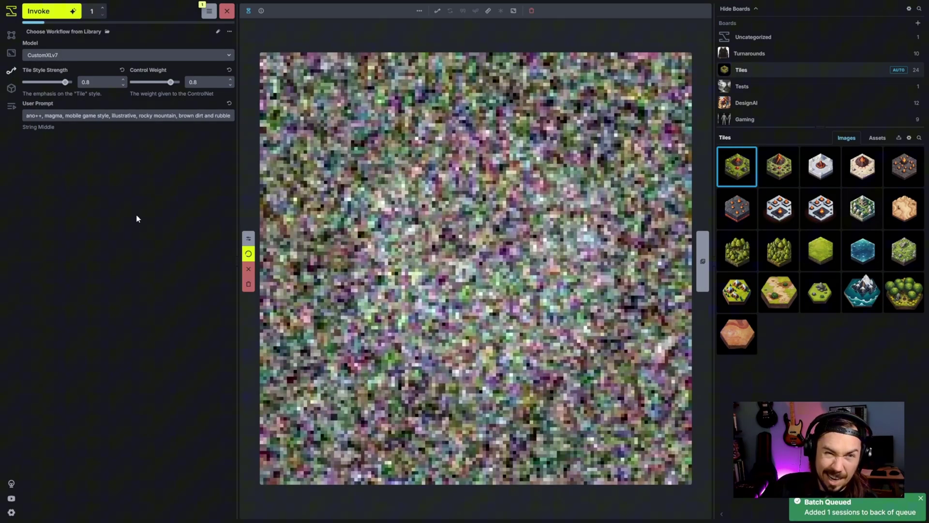